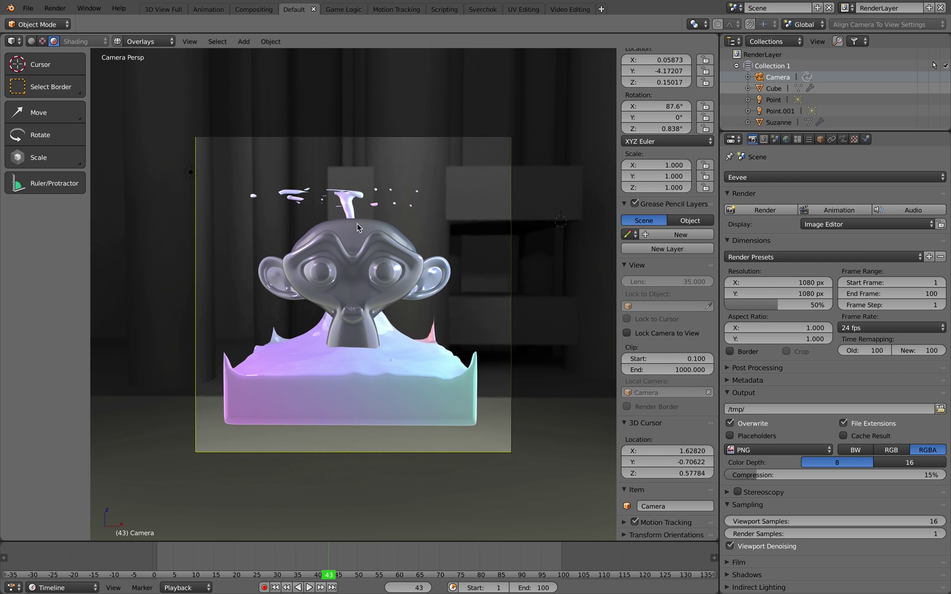
# Step: Set the Transmission of the fluid mesh's material to 1
pyautogui.moveTo(417, 317); pyautogui.dragTo(375, 233, button='middle')
pyautogui.scroll(-5, 411, 327)
pyautogui.scroll(2, 315, 289)
pyautogui.moveTo(303, 311); pyautogui.dragTo(341, 224, button='middle')
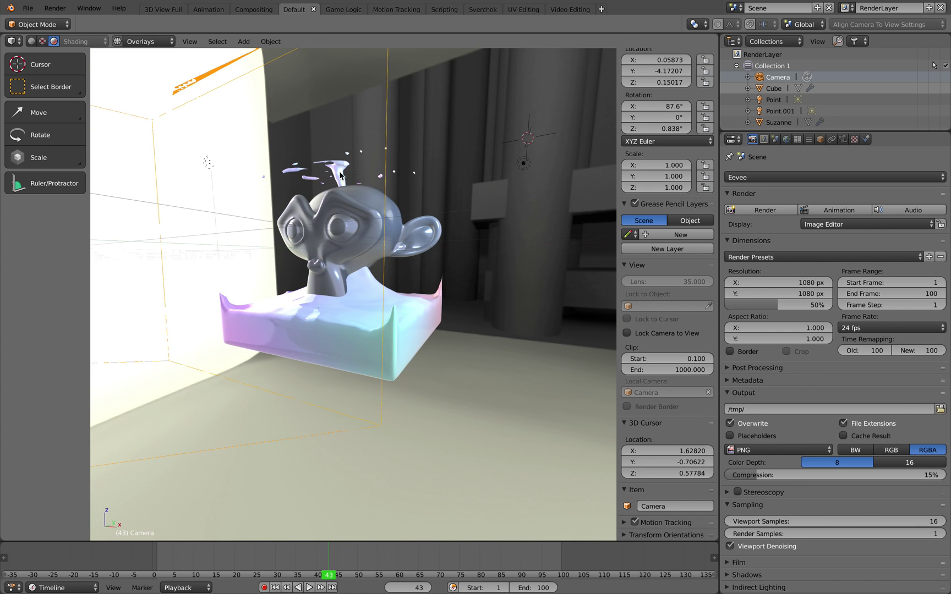
pyautogui.moveTo(341, 175); pyautogui.dragTo(435, 314, button='middle')
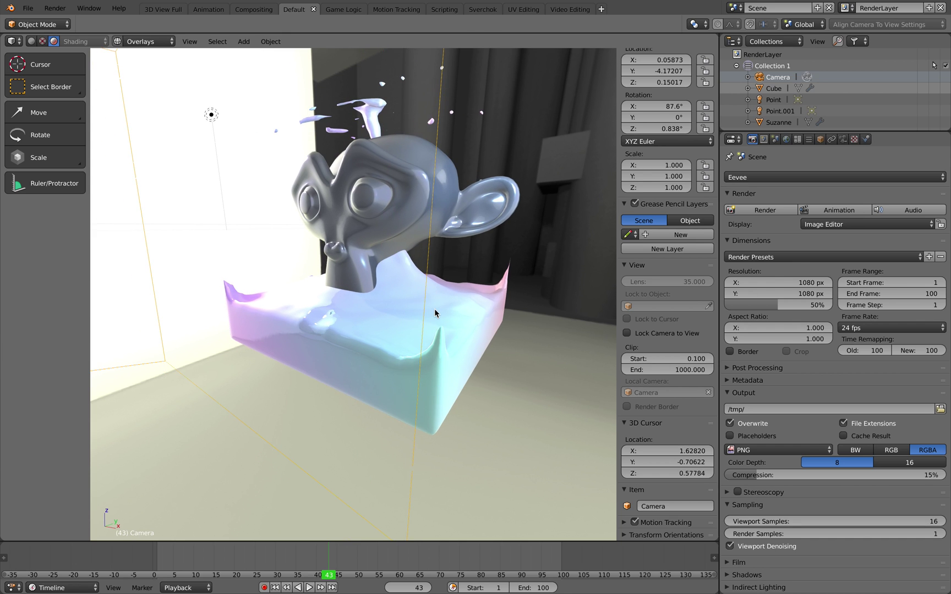
pyautogui.rightClick(445, 305)
pyautogui.click(865, 139)
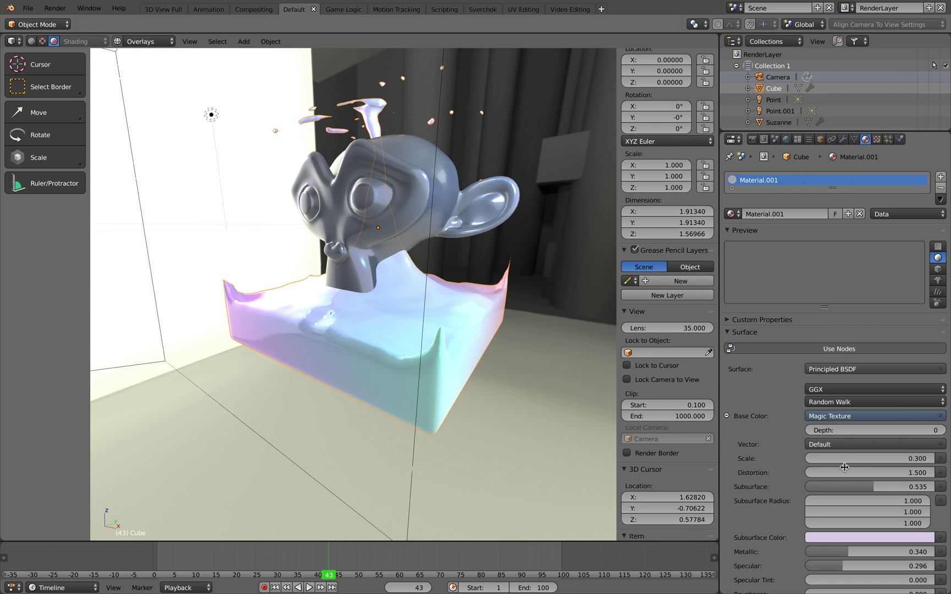
pyautogui.scroll(-10, 837, 478)
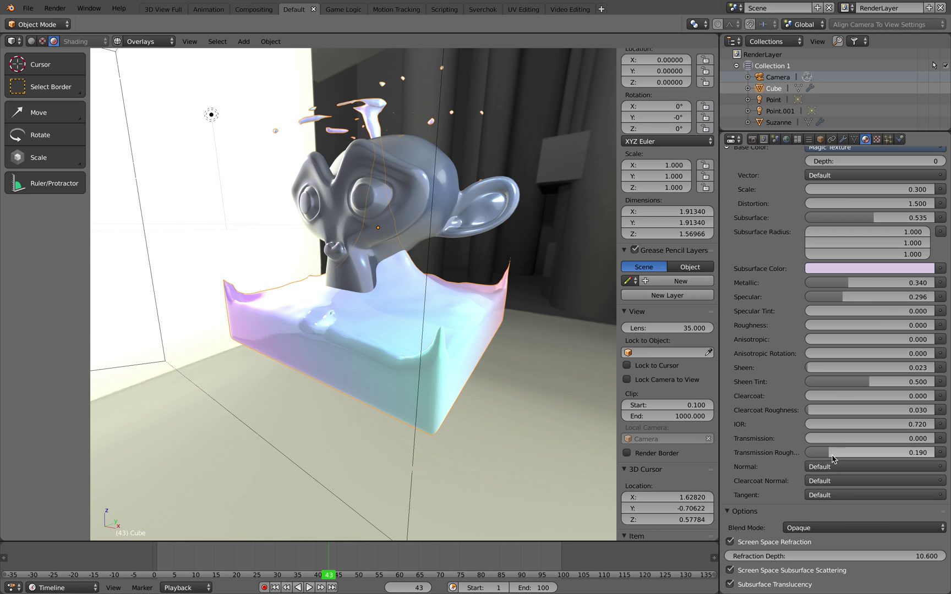
pyautogui.click(838, 433)
pyautogui.write('1')
pyautogui.press('Return')
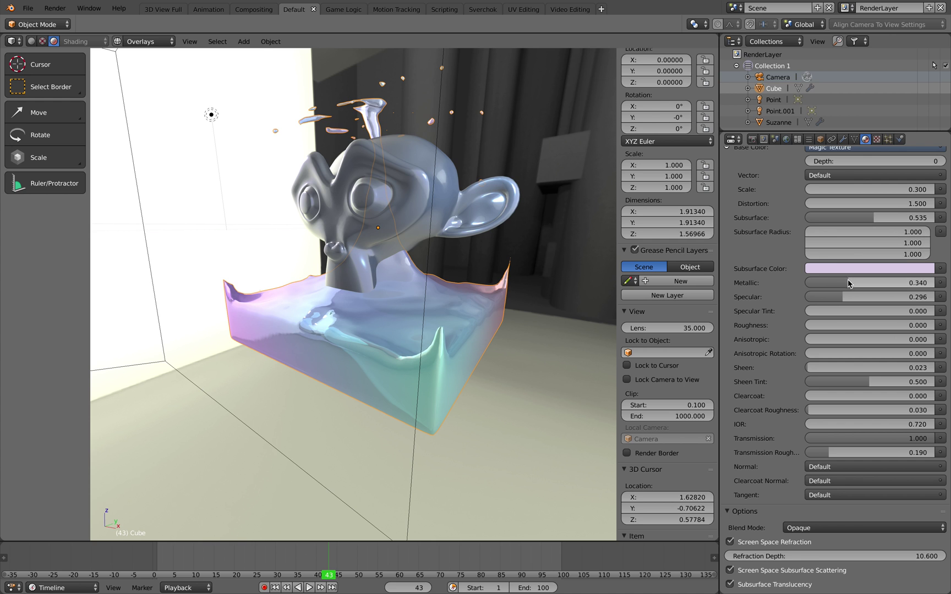
# Step: Lower the Metallic value of the fluid mesh's material to its minimum and inspect the darker, clearer fluid
pyautogui.moveTo(847, 281); pyautogui.dragTo(806, 282)
pyautogui.moveTo(512, 331); pyautogui.dragTo(472, 306, button='middle')
pyautogui.moveTo(399, 354)
pyautogui.mouseDown(button='middle')
pyautogui.moveTo(400, 337)
pyautogui.moveTo(369, 339)
pyautogui.moveTo(392, 328)
pyautogui.moveTo(385, 342)
pyautogui.moveTo(421, 337)
pyautogui.moveTo(443, 298)
pyautogui.moveTo(432, 319)
pyautogui.moveTo(393, 341)
pyautogui.mouseUp(button='middle')
# Step: Delete the Suzanne monkey head from the scene
pyautogui.click(392, 250)
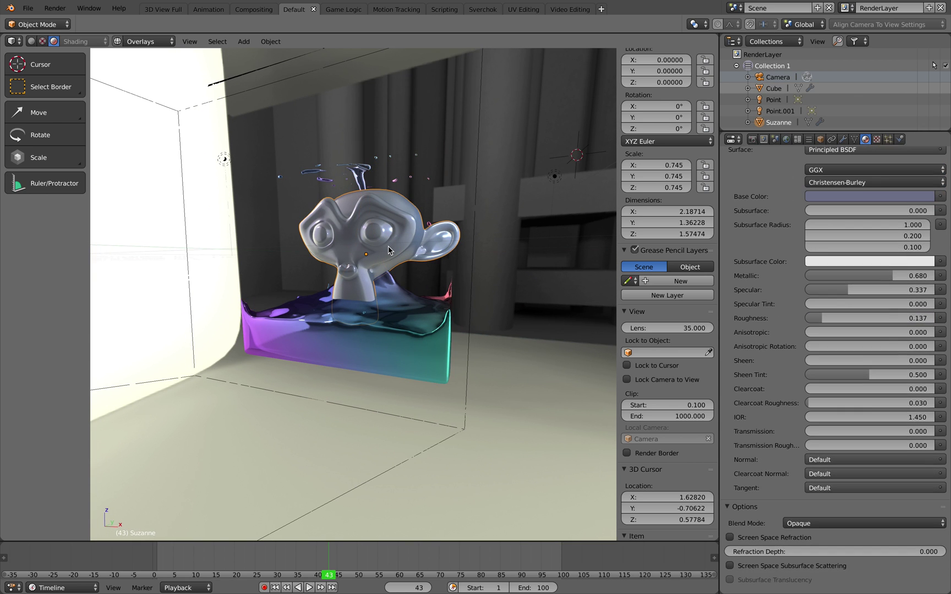
pyautogui.moveTo(391, 250); pyautogui.dragTo(366, 279, button='middle')
pyautogui.press('Delete')
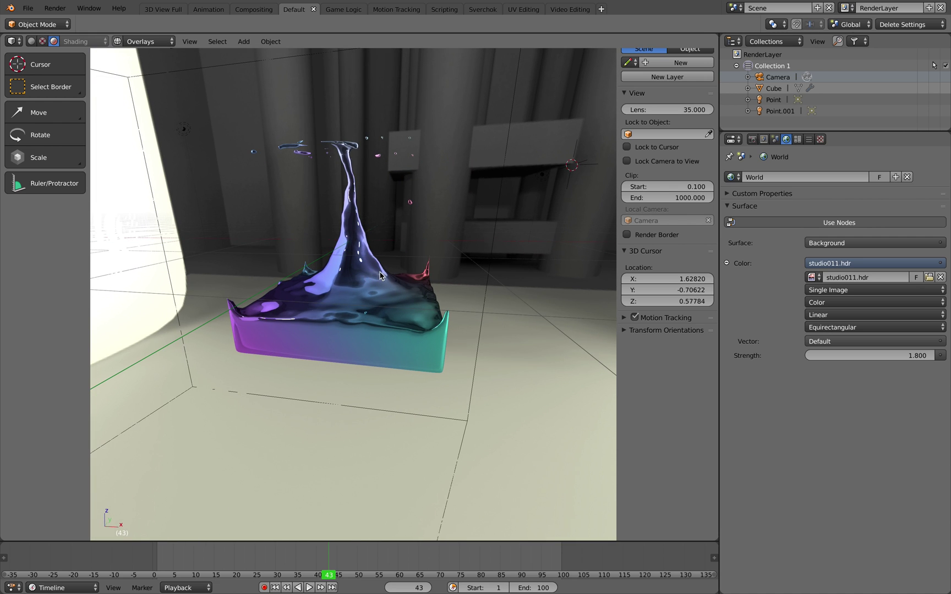
# Step: Look through the active camera and render the full animation with Eevee
pyautogui.click(190, 42)
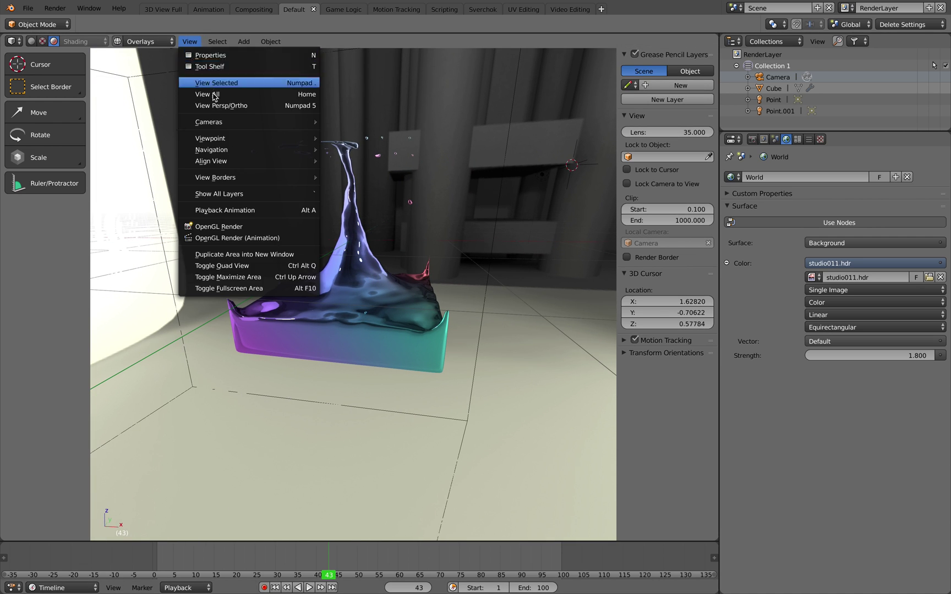
pyautogui.moveTo(295, 121)
pyautogui.click(351, 130)
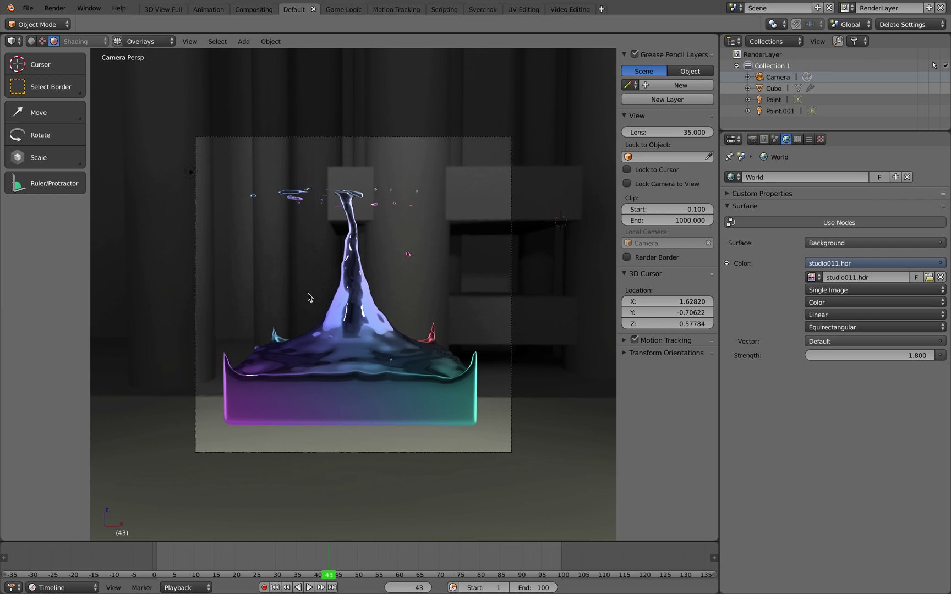
pyautogui.click(752, 139)
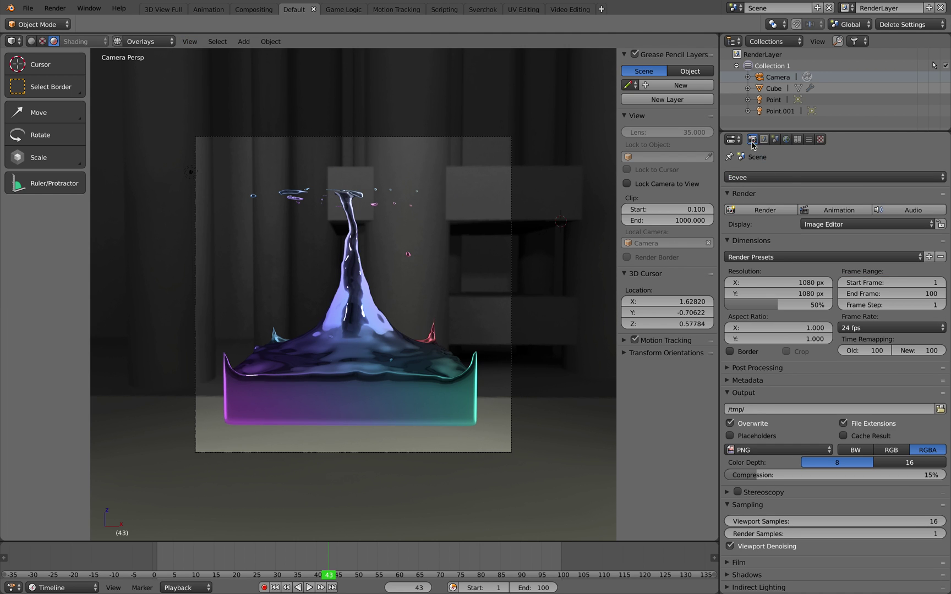
pyautogui.click(829, 212)
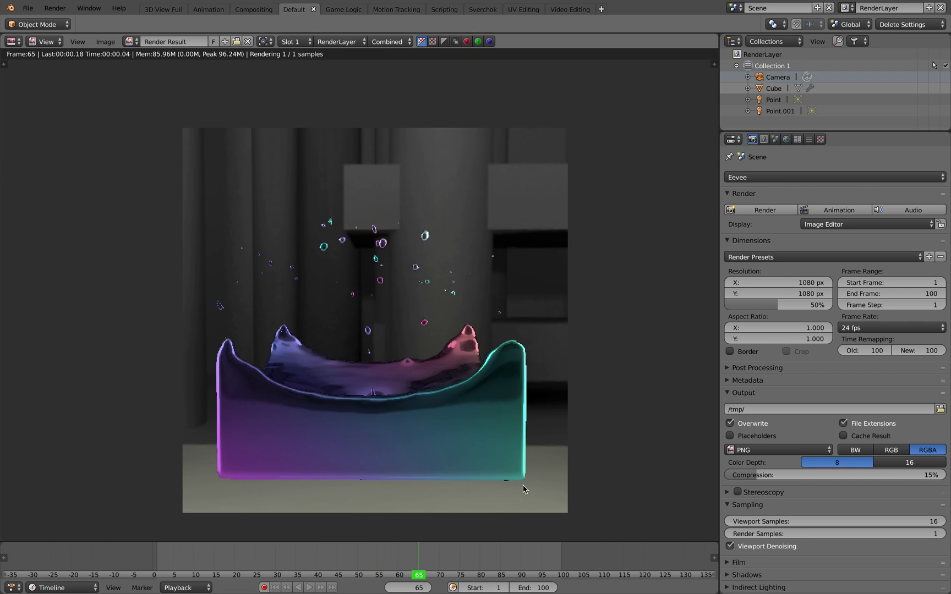
# Step: Switch to the desktop, open the _PHOTOS_BACKUP folder in Finder, and launch the djv image-sequence viewer
pyautogui.hotkey('ctrl', 'Left')
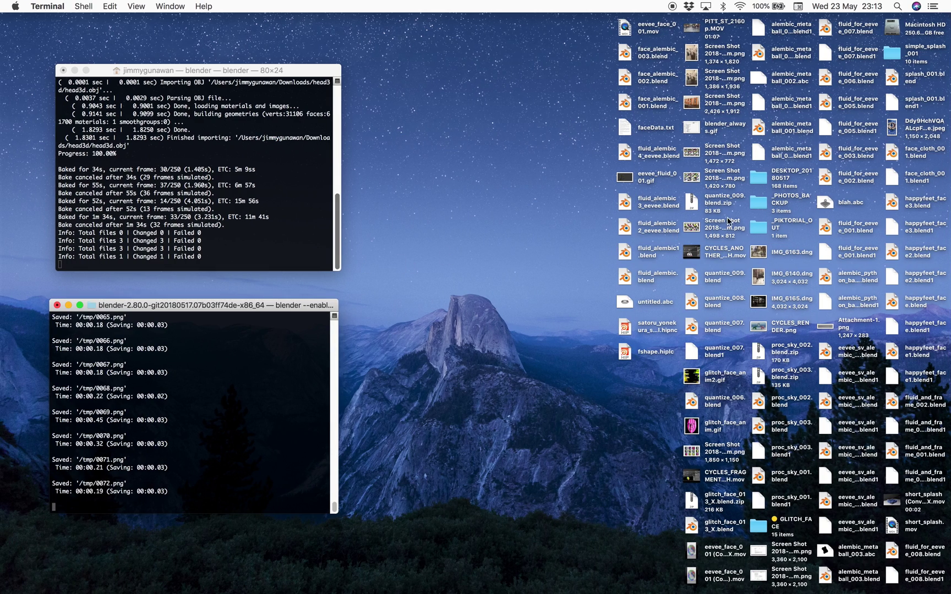
pyautogui.doubleClick(762, 202)
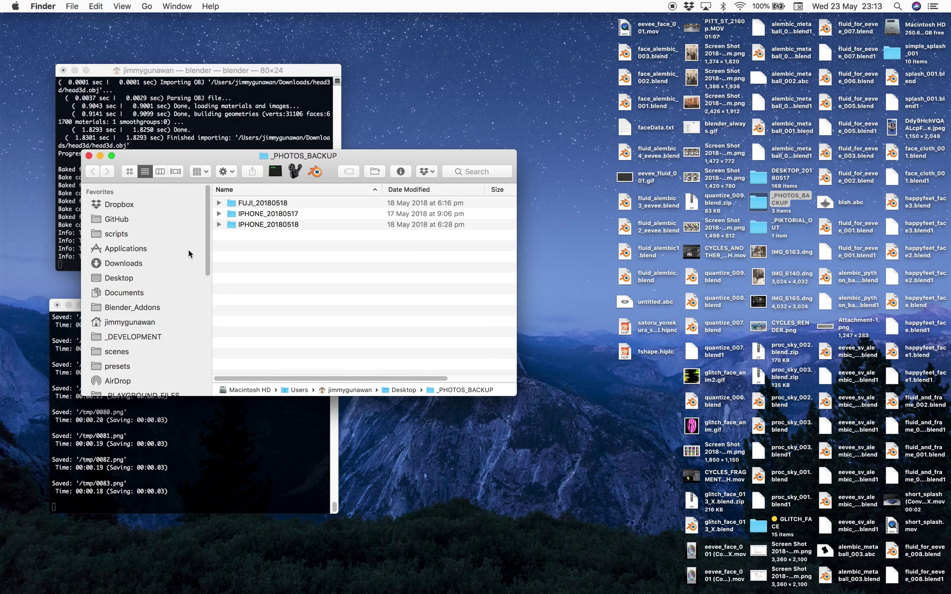
pyautogui.scroll(-10, 140, 355)
pyautogui.scroll(15, 147, 332)
pyautogui.click(296, 172)
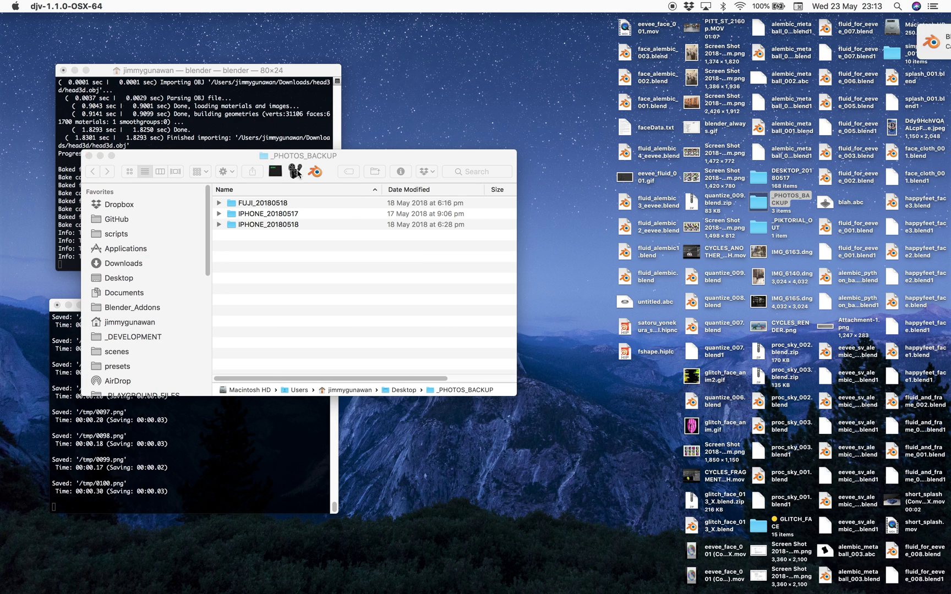
pyautogui.moveTo(445, 185); pyautogui.dragTo(411, 95)
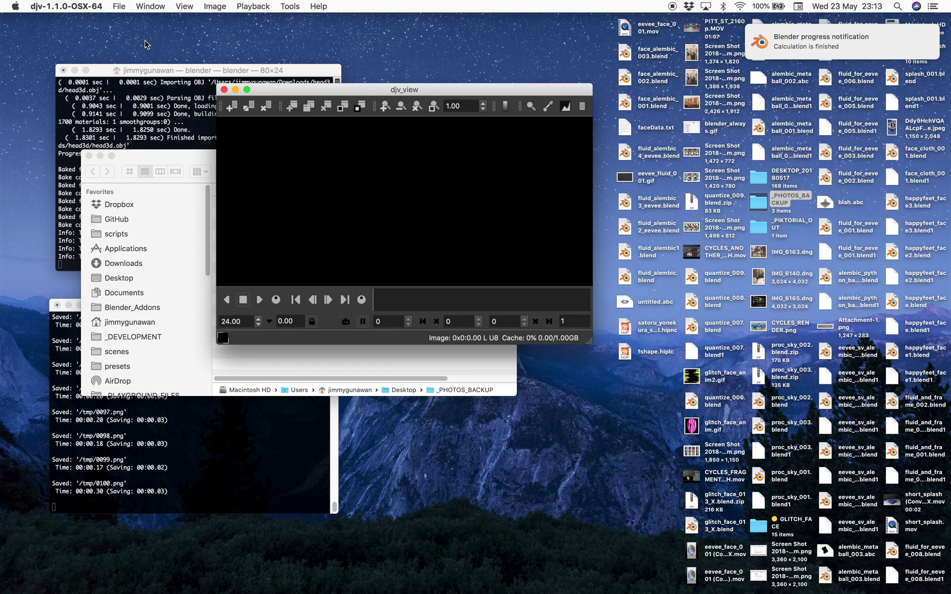
# Step: Open the rendered sequence 0001-0100.png from the /tmp folder in djv_view to review its playback
pyautogui.click(119, 7)
pyautogui.moveTo(135, 32)
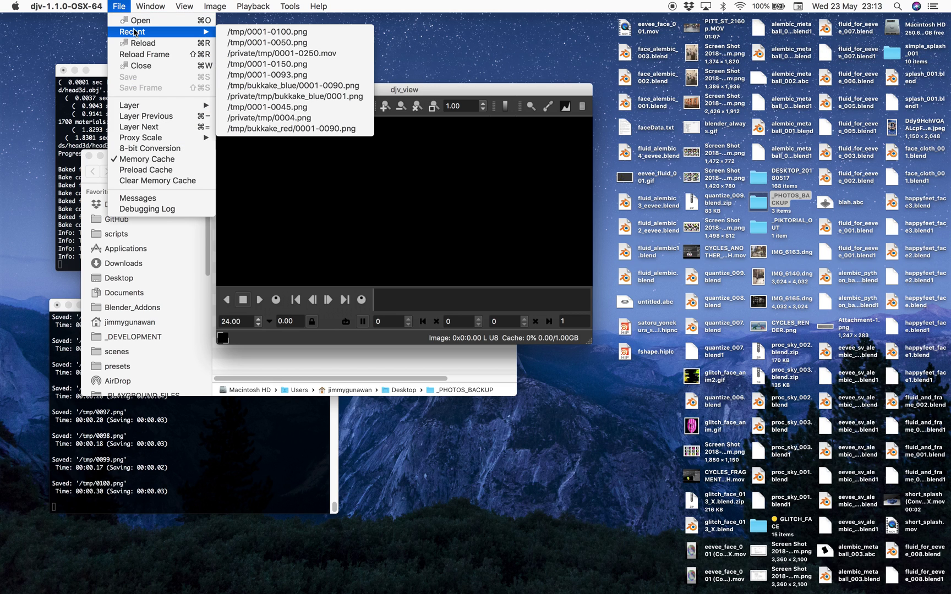
pyautogui.click(137, 20)
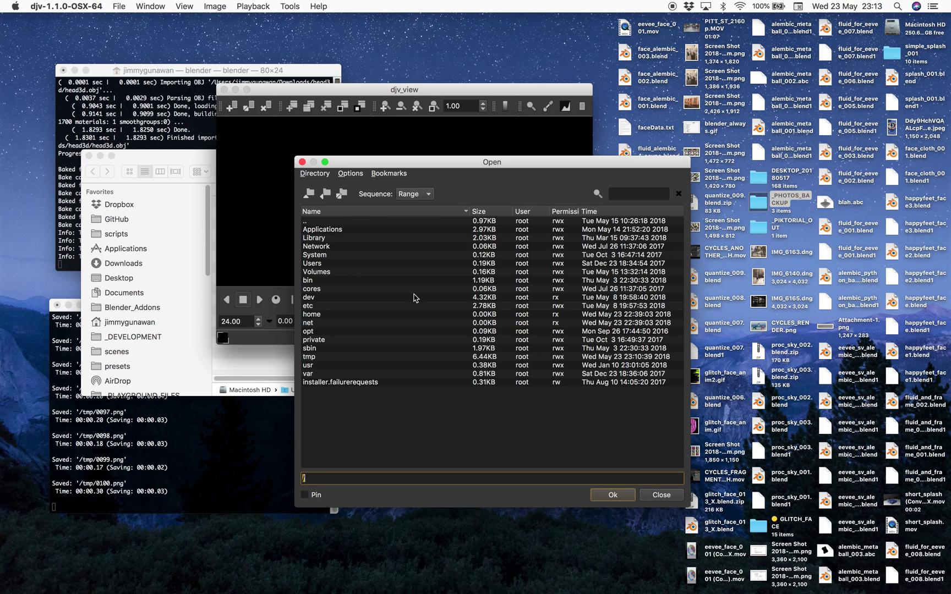
pyautogui.doubleClick(334, 357)
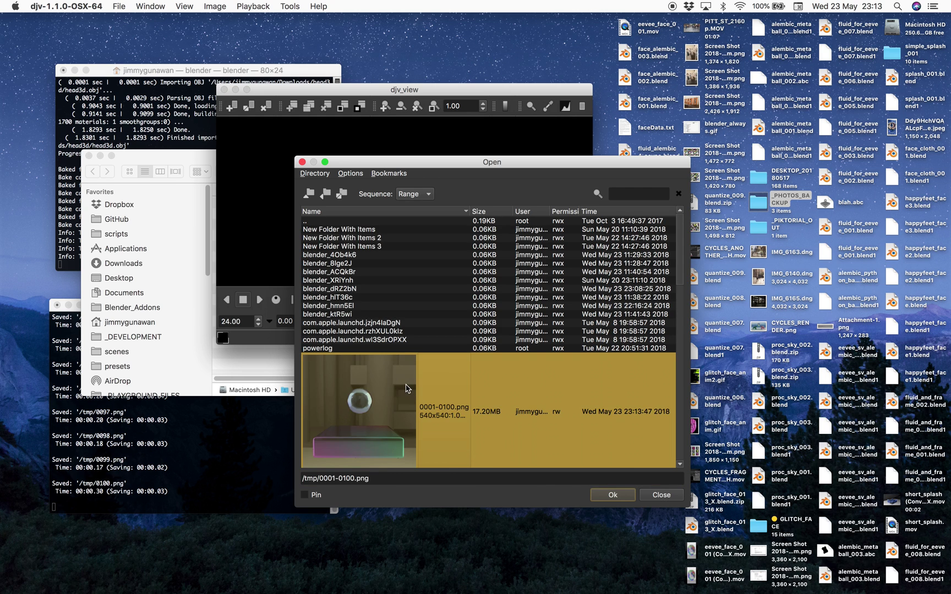
pyautogui.doubleClick(408, 383)
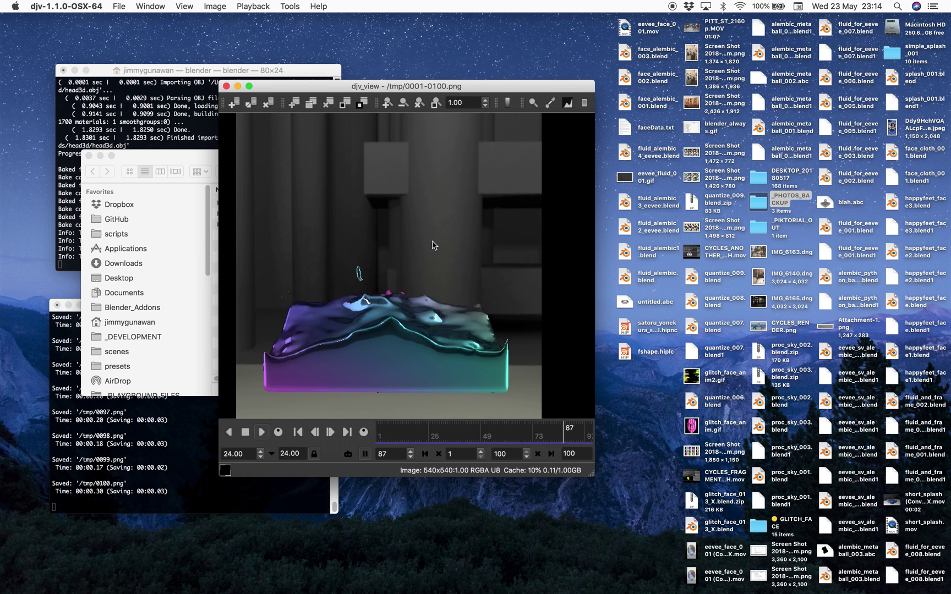
# Step: Close the djv_view window and rearrange the Finder and Terminal windows on the desktop
pyautogui.click(226, 86)
pyautogui.moveTo(371, 160); pyautogui.dragTo(693, 168)
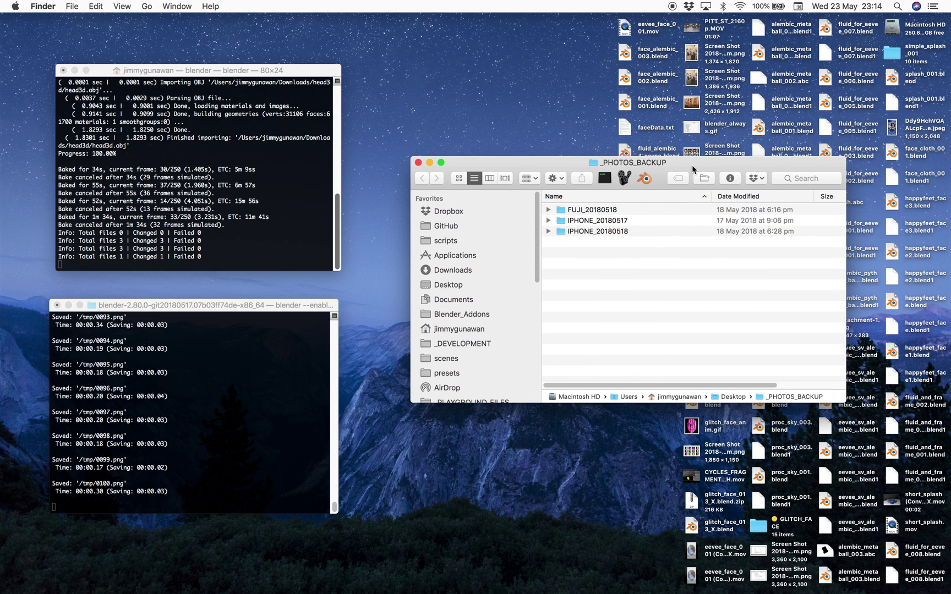
pyautogui.moveTo(280, 80); pyautogui.dragTo(274, 89)
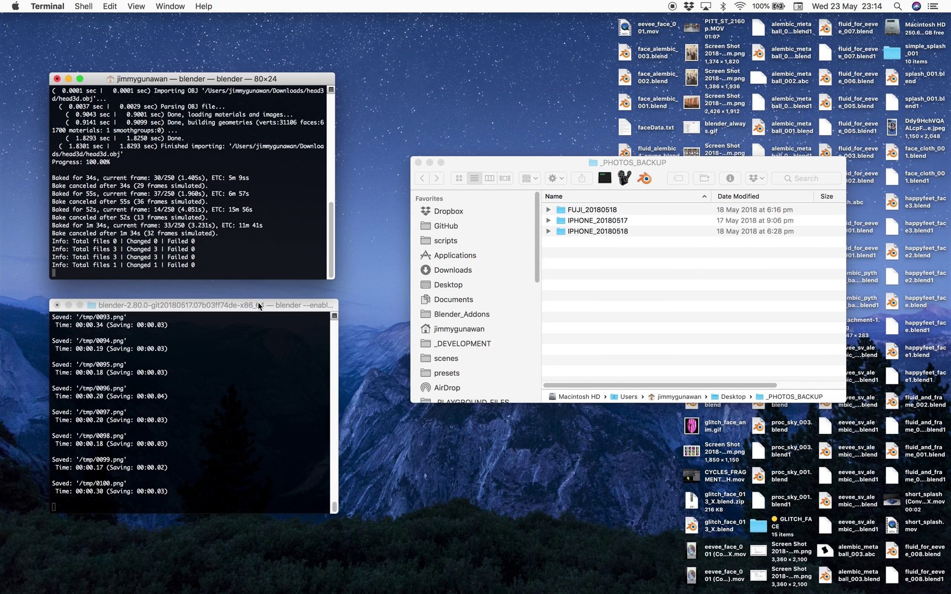
pyautogui.moveTo(259, 306); pyautogui.dragTo(257, 315)
# Step: Switch back to Blender and try to edit the Frame Offset in the fluid mesh's Mesh Sequence Cache modifier
pyautogui.hotkey('ctrl', 'Right')
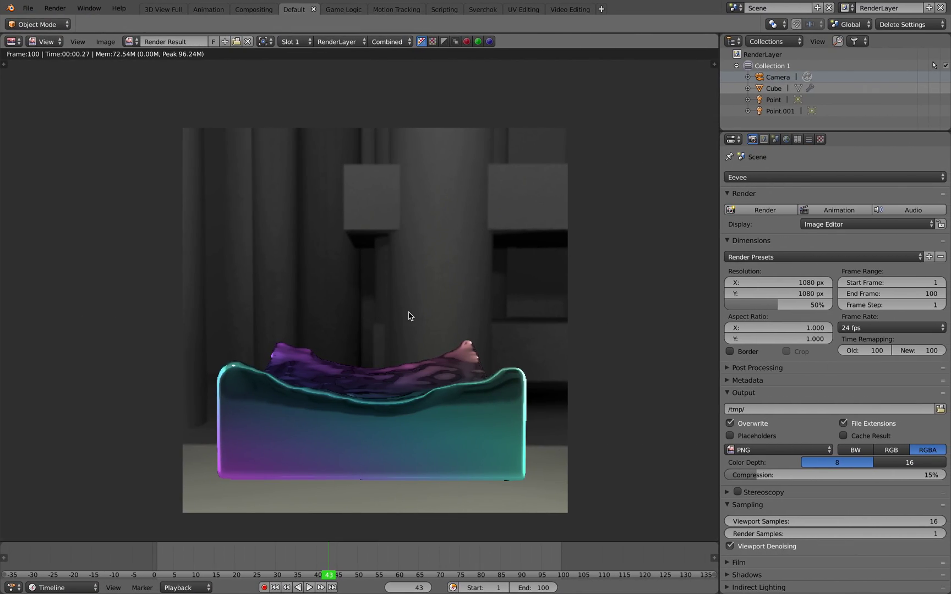
pyautogui.press('Escape')
pyautogui.press('KP_0')
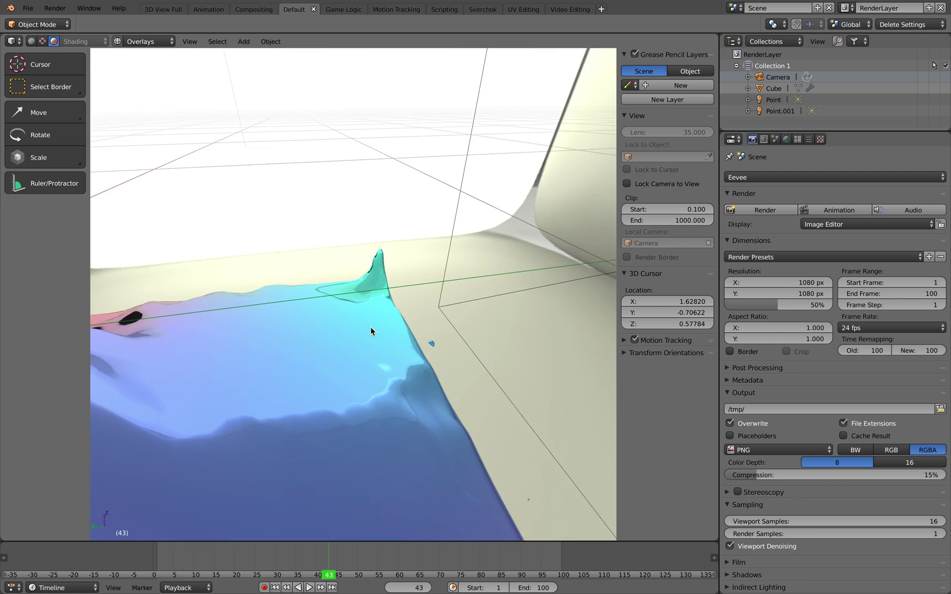
pyautogui.scroll(-7, 358, 340)
pyautogui.rightClick(343, 347)
pyautogui.moveTo(344, 347); pyautogui.dragTo(428, 295, button='middle')
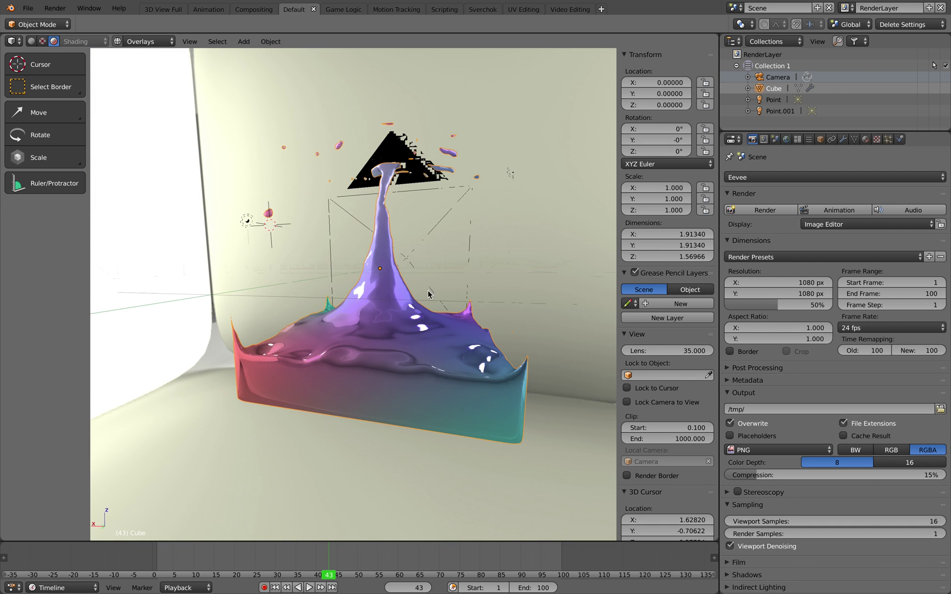
pyautogui.click(843, 140)
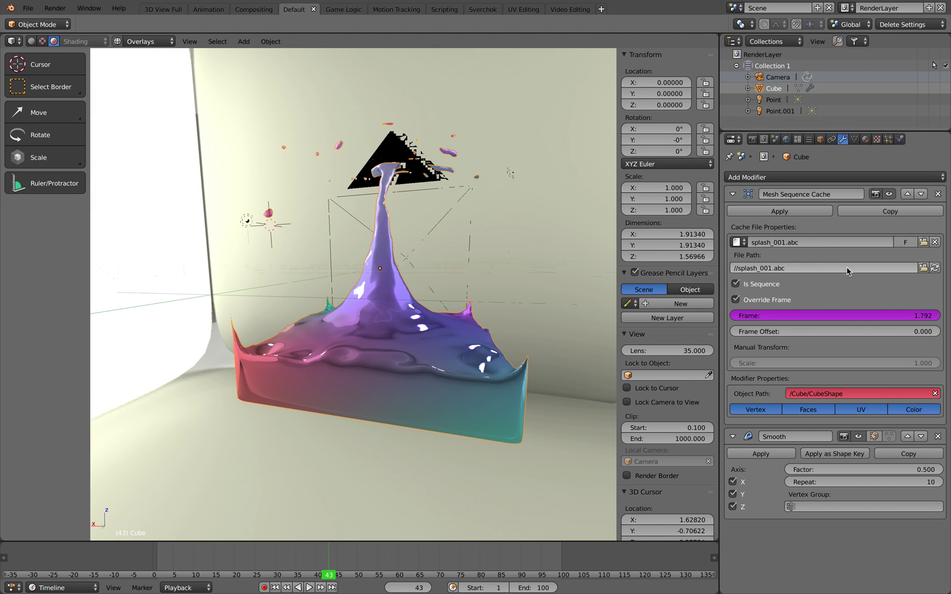
pyautogui.click(829, 331)
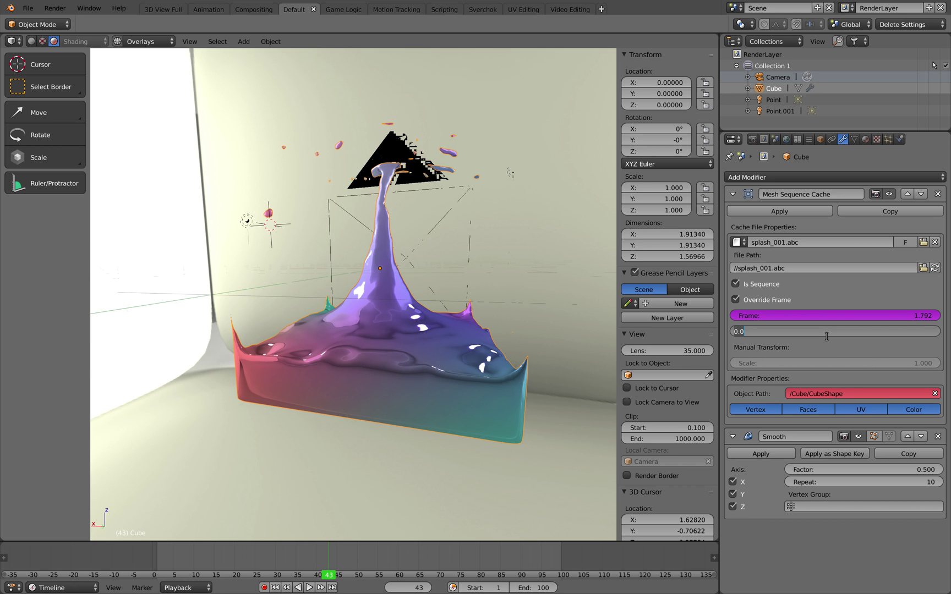
pyautogui.press('Return')
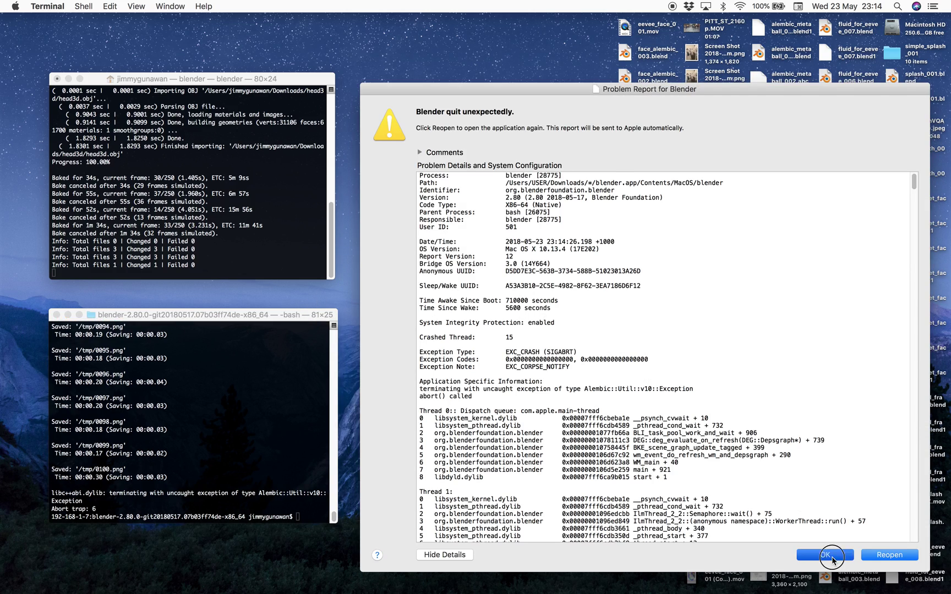
# Step: Switch to Blender 2.79 and play the cached splash animation in the viewport
pyautogui.click(826, 554)
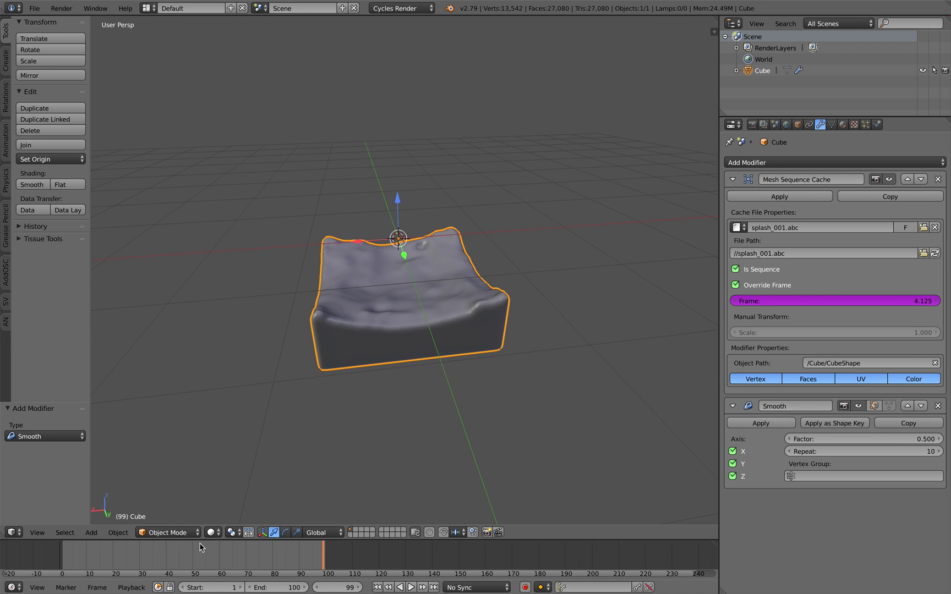
pyautogui.scroll(3, 198, 550)
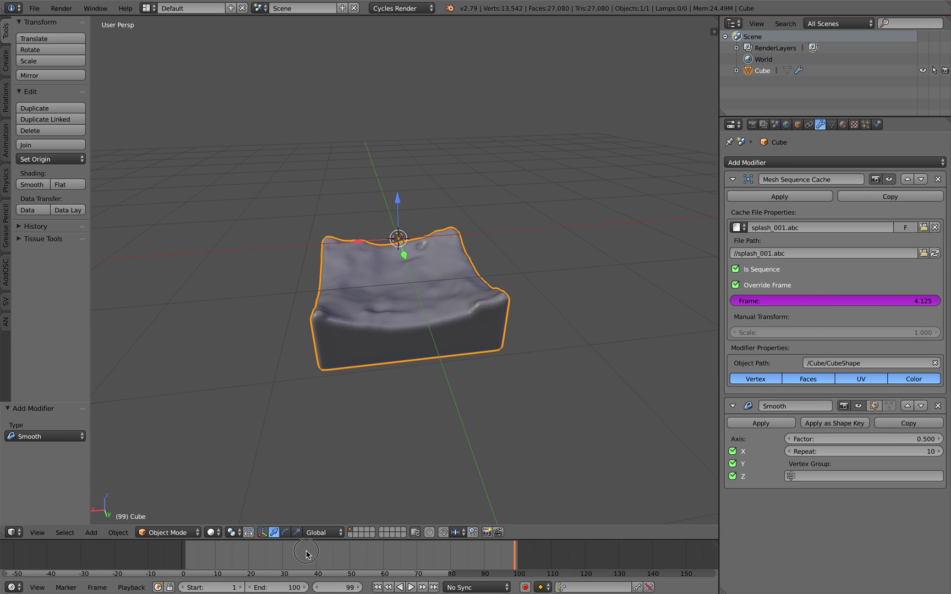
pyautogui.hotkey('alt', 'a')
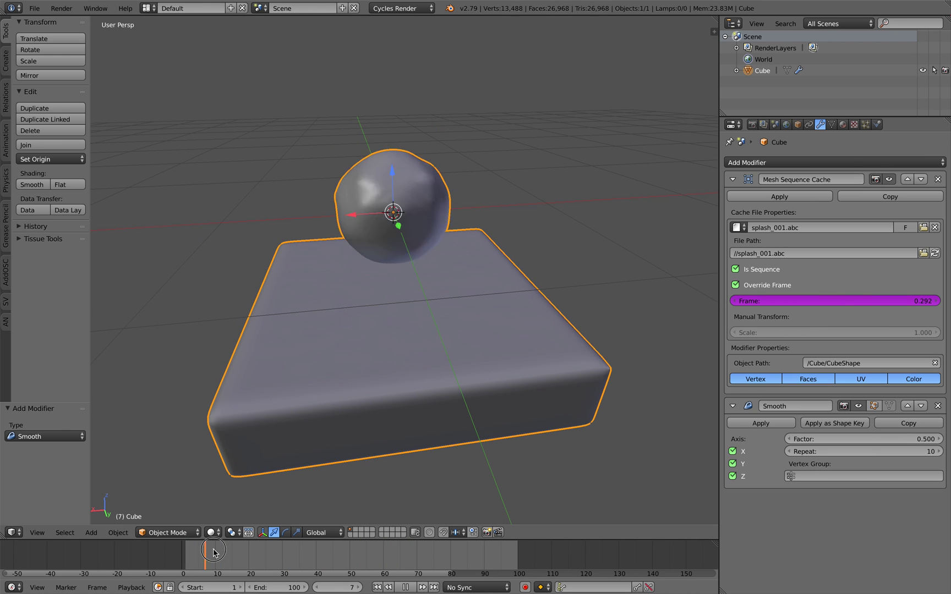
pyautogui.hotkey('alt', 'a')
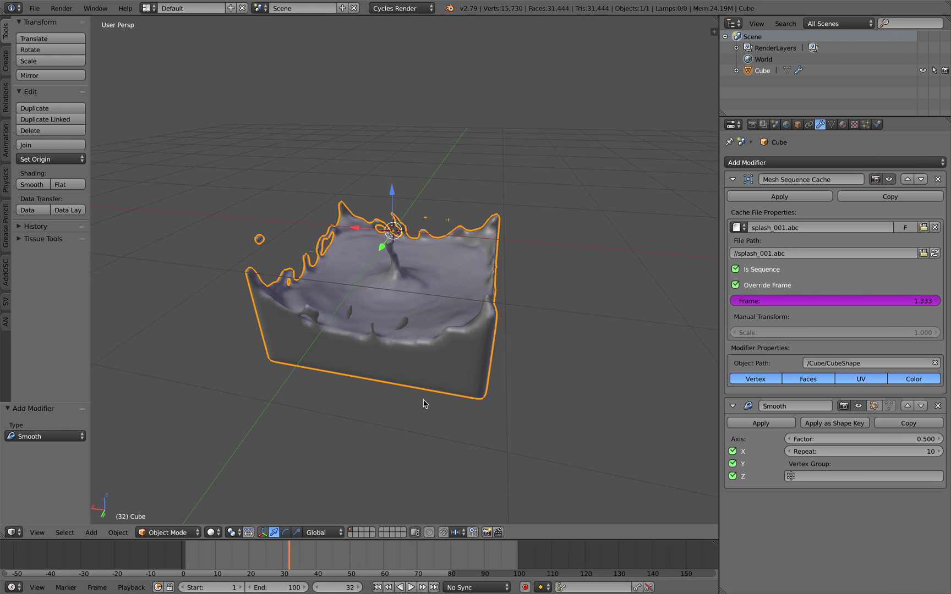
# Step: Start a new file from the startup scene and delete the default cube, camera and lamp
pyautogui.click(34, 8)
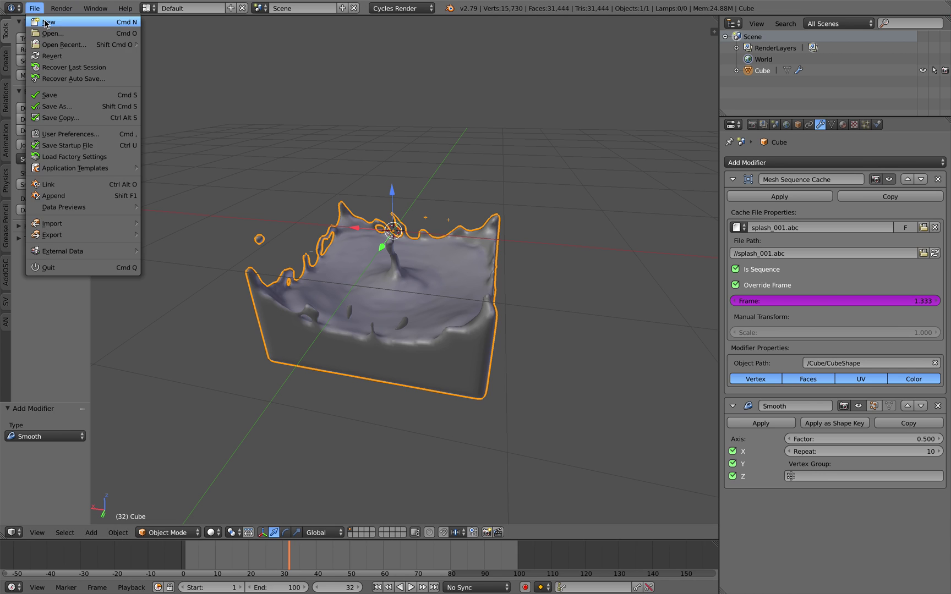
pyautogui.click(44, 21)
pyautogui.click(49, 26)
pyautogui.press('a')
pyautogui.press('a')
pyautogui.press('x')
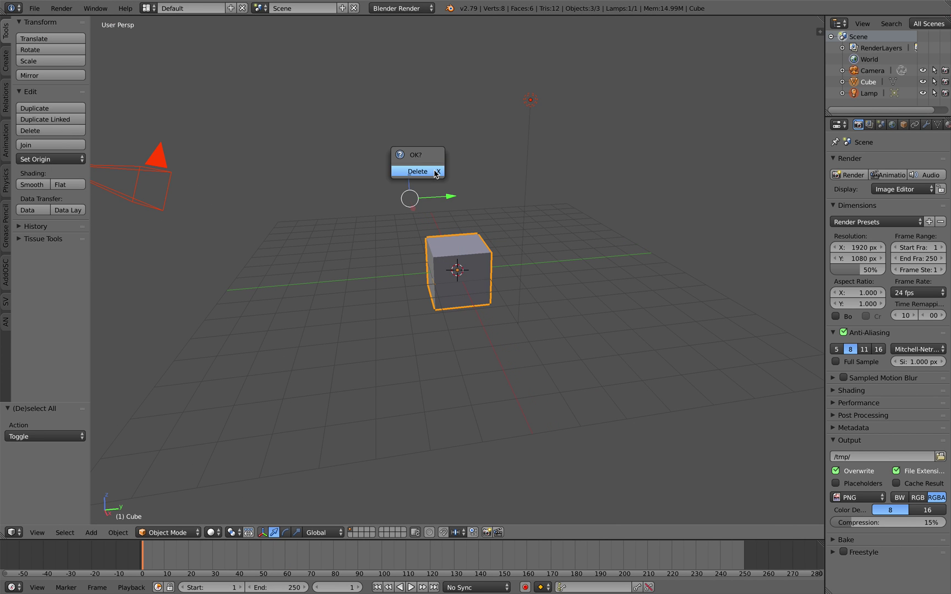
pyautogui.click(425, 168)
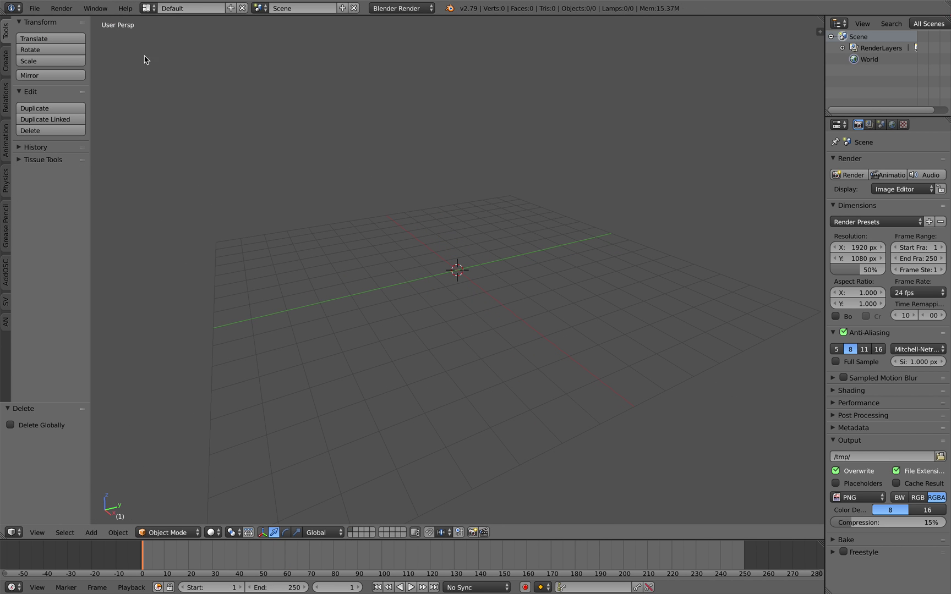
# Step: Bring up the splash screen to check the Blender version, and switch to the desktop and back to Blender
pyautogui.click(125, 8)
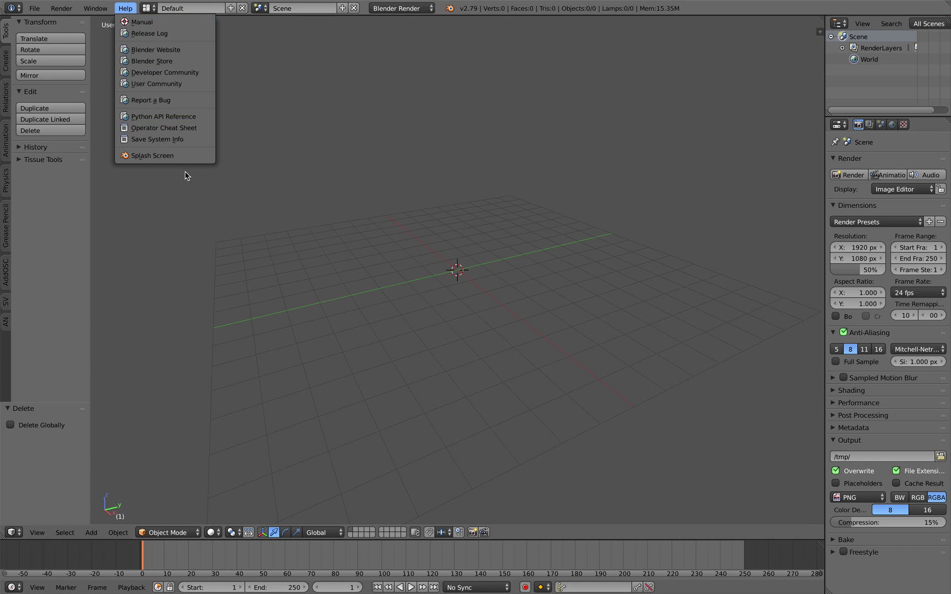
pyautogui.click(159, 155)
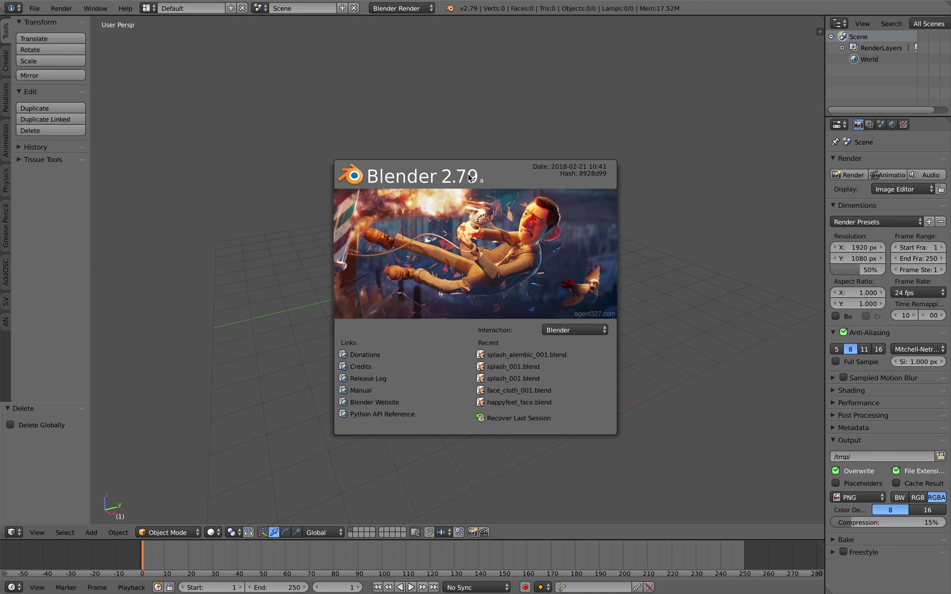
pyautogui.hotkey('ctrl', 'Left')
pyautogui.hotkey('ctrl', 'Left')
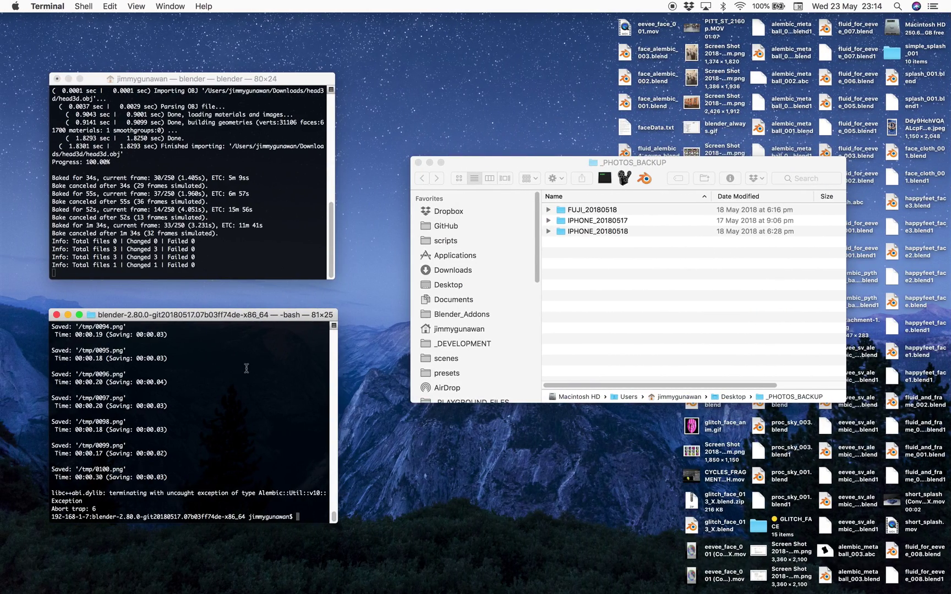
pyautogui.hotkey('ctrl', 'Up')
pyautogui.hotkey('ctrl', 'Right')
pyautogui.hotkey('ctrl', 'Right')
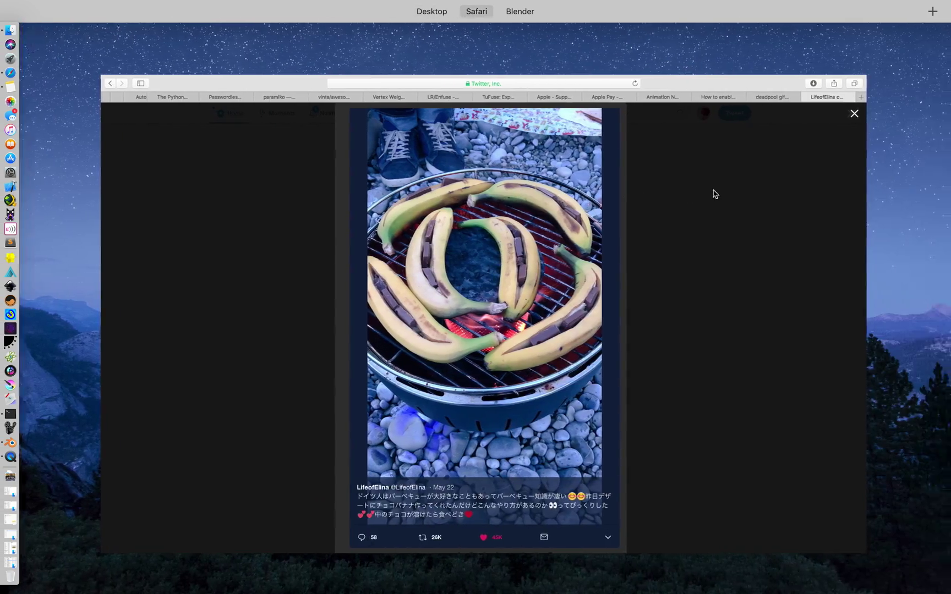
pyautogui.click(593, 222)
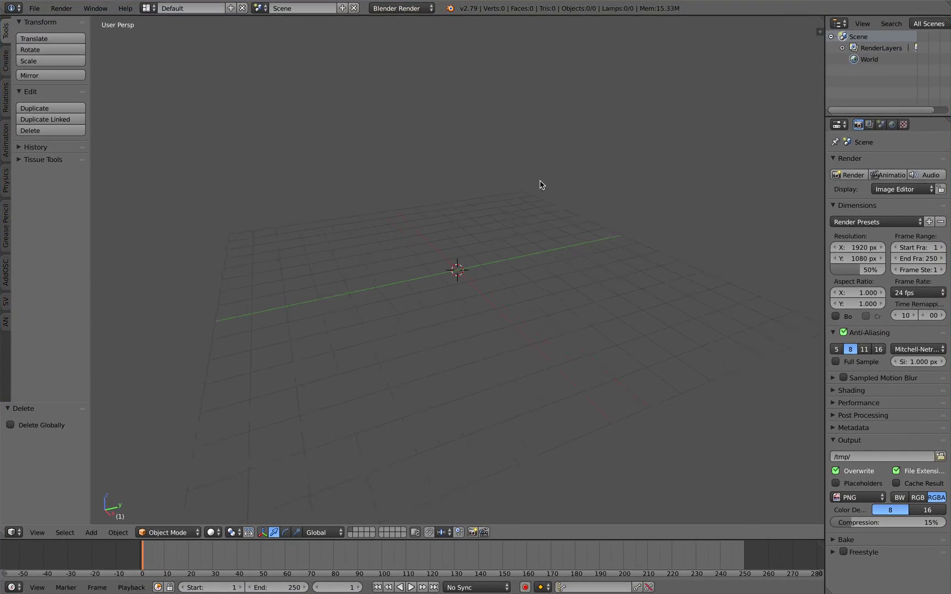
# Step: Create a folder named simple_splash_002 in the Desktop folder and save the file in it as fluid_001.blend
pyautogui.moveTo(443, 171); pyautogui.dragTo(434, 170, button='middle')
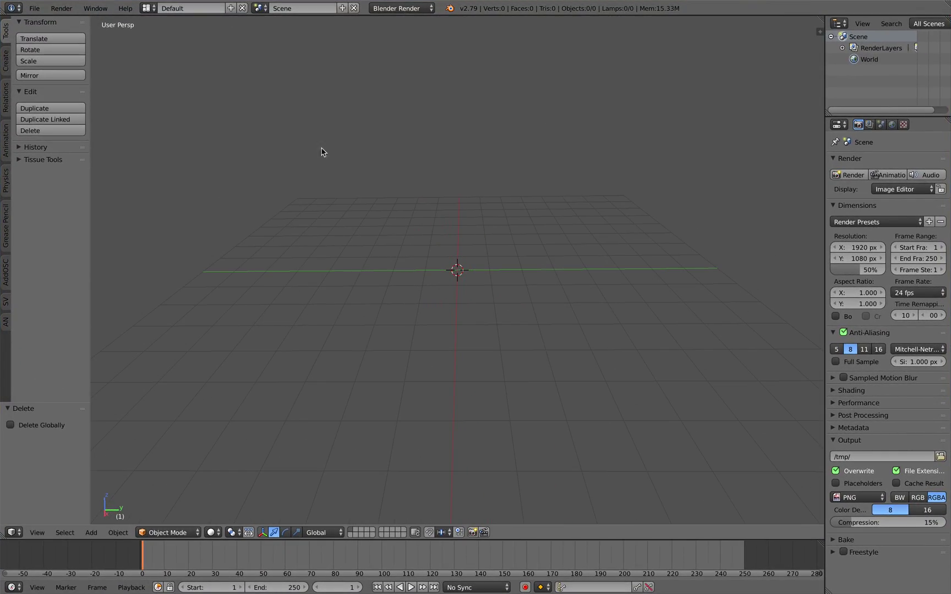
pyautogui.click(34, 8)
pyautogui.click(50, 96)
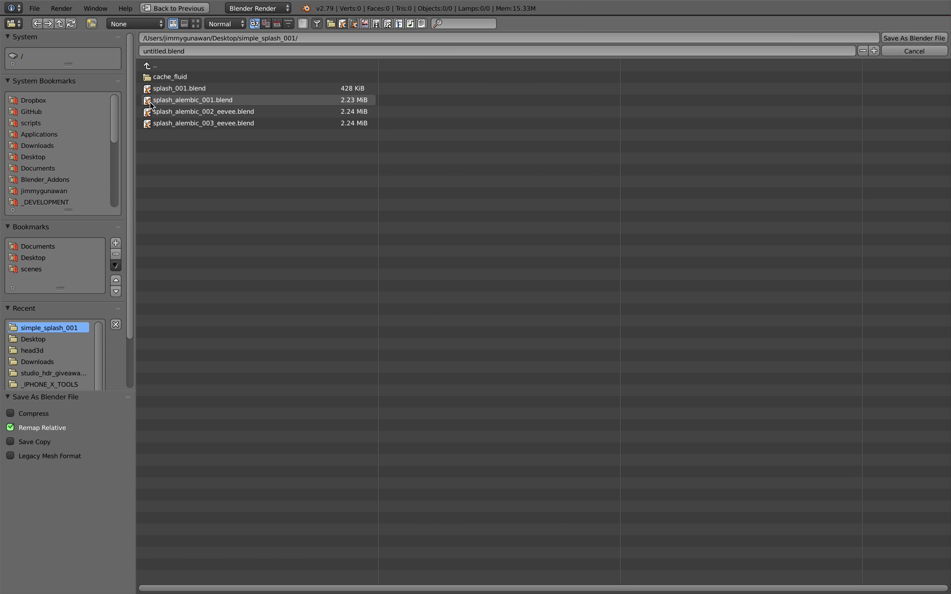
pyautogui.click(155, 65)
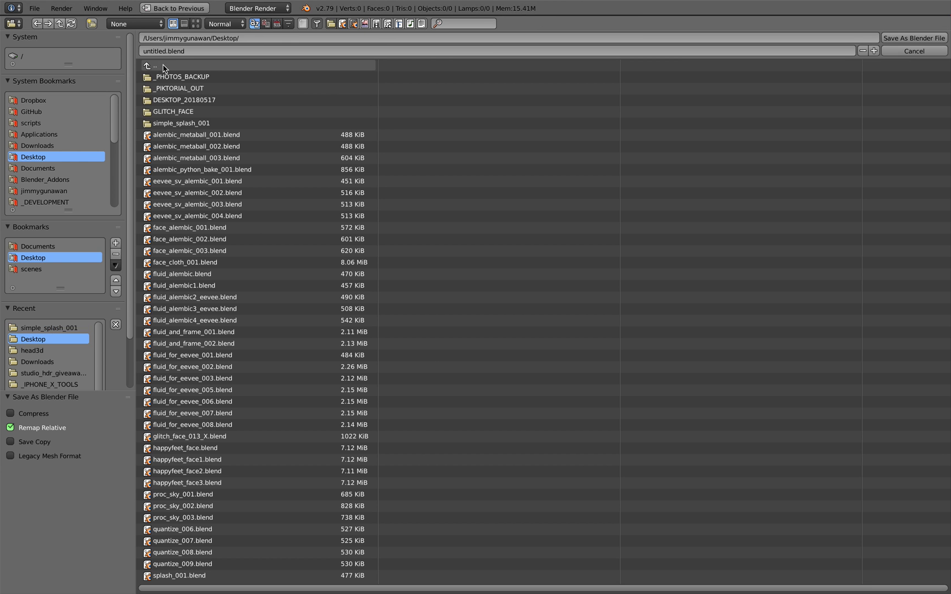
pyautogui.click(91, 24)
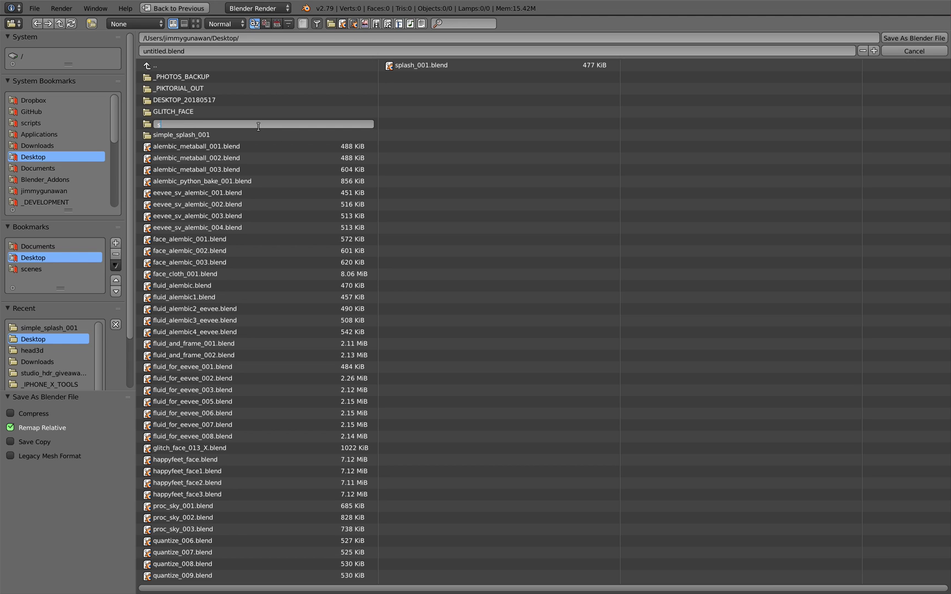
pyautogui.write('simple_splash_002')
pyautogui.press('Return')
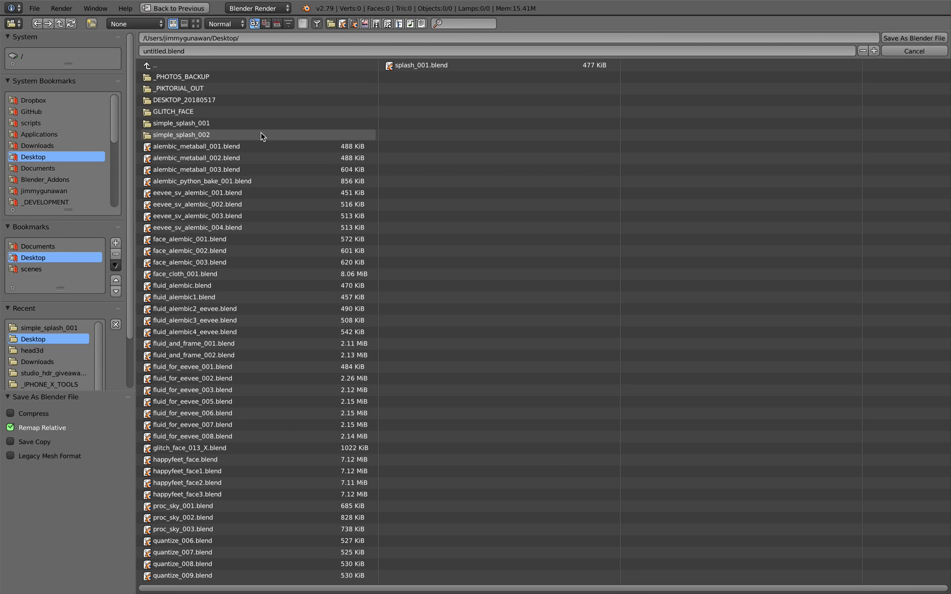
pyautogui.doubleClick(261, 137)
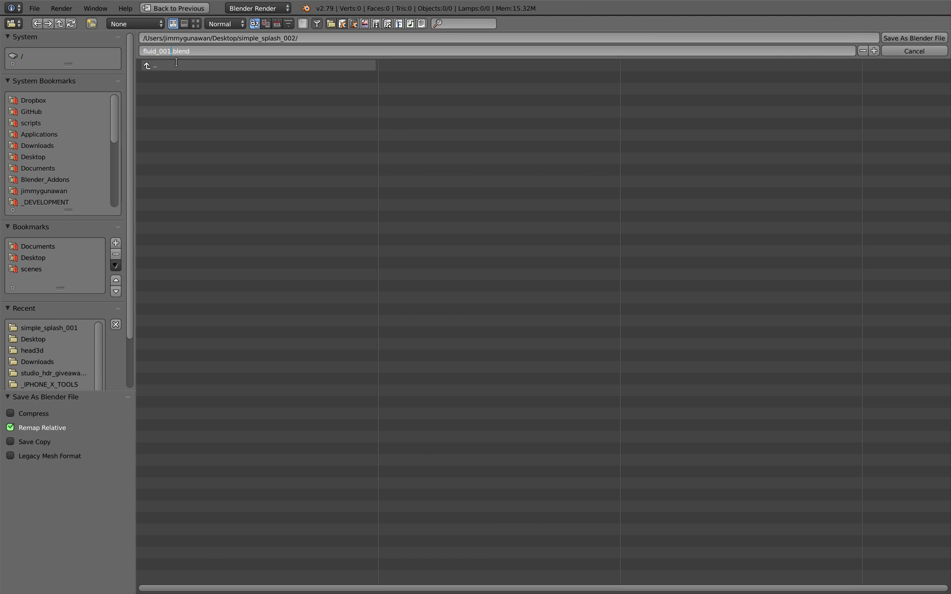
pyautogui.click(884, 38)
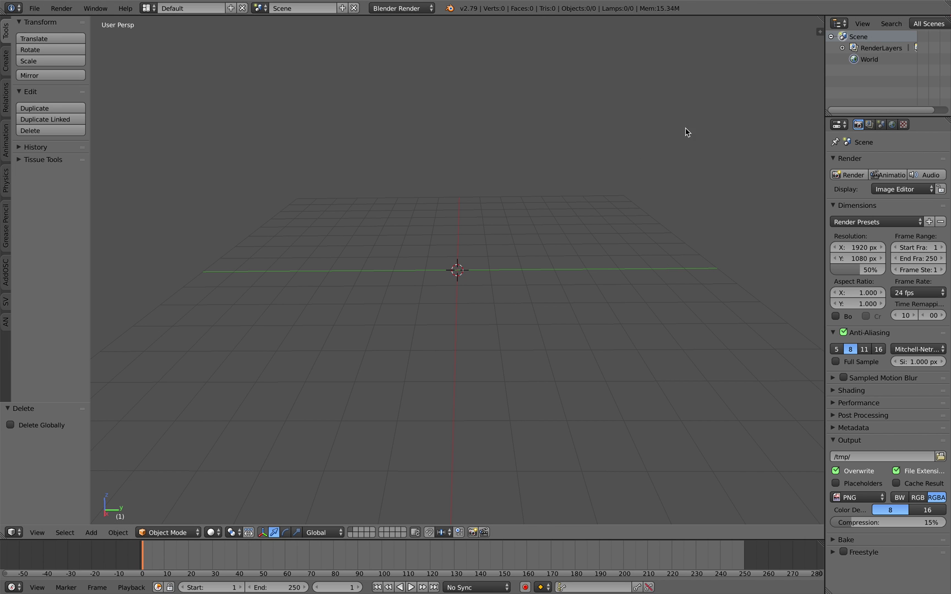
# Step: Add a cube mesh at the centre of the empty scene
pyautogui.hotkey('shift', 'a')
pyautogui.moveTo(502, 222)
pyautogui.click(545, 234)
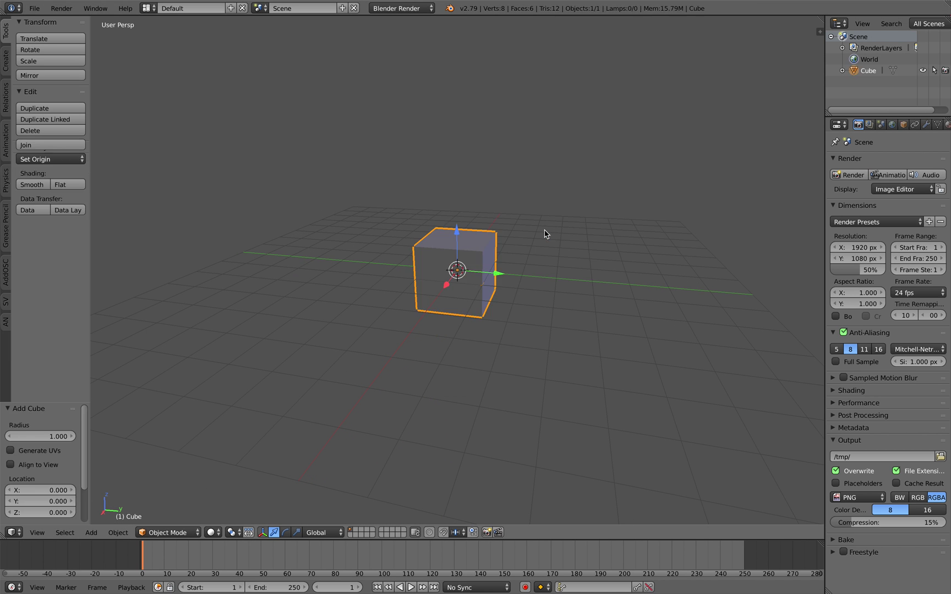
# Step: Show the cube's transform properties and examine its X, Y and Z dimensions
pyautogui.click(819, 31)
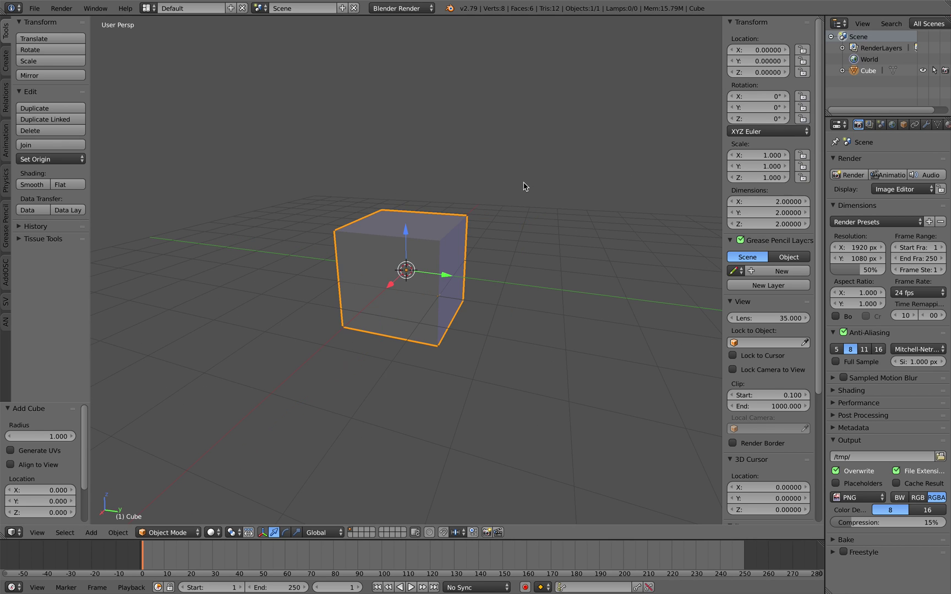
pyautogui.scroll(4, 456, 261)
pyautogui.moveTo(457, 262); pyautogui.dragTo(498, 250, button='middle')
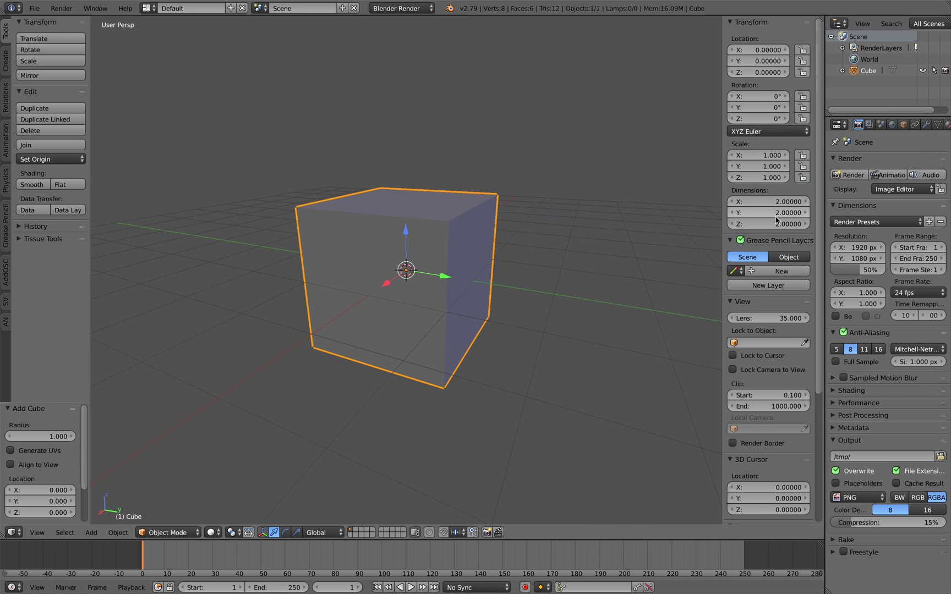
pyautogui.moveTo(776, 201); pyautogui.dragTo(776, 224)
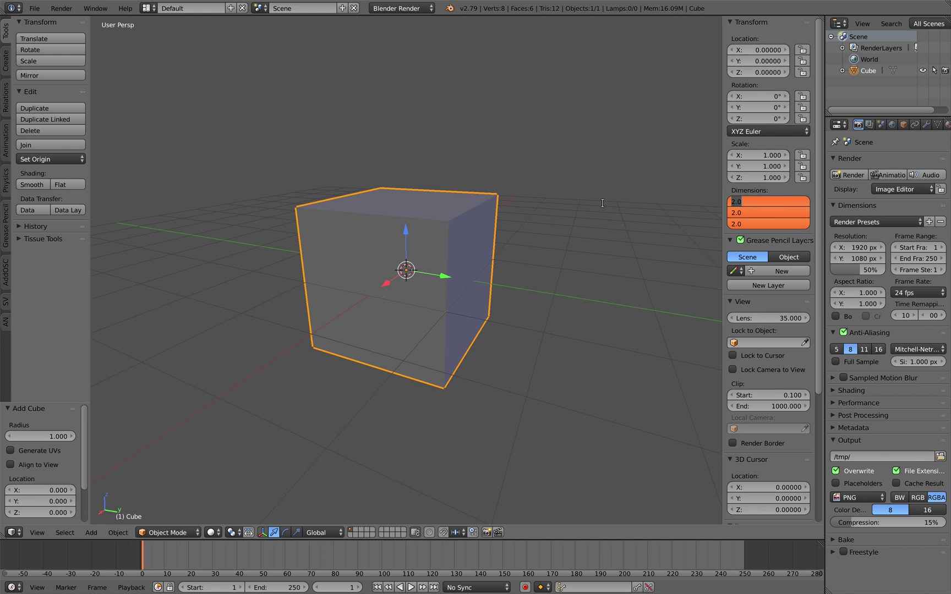
pyautogui.click(603, 203)
pyautogui.scroll(3, 594, 218)
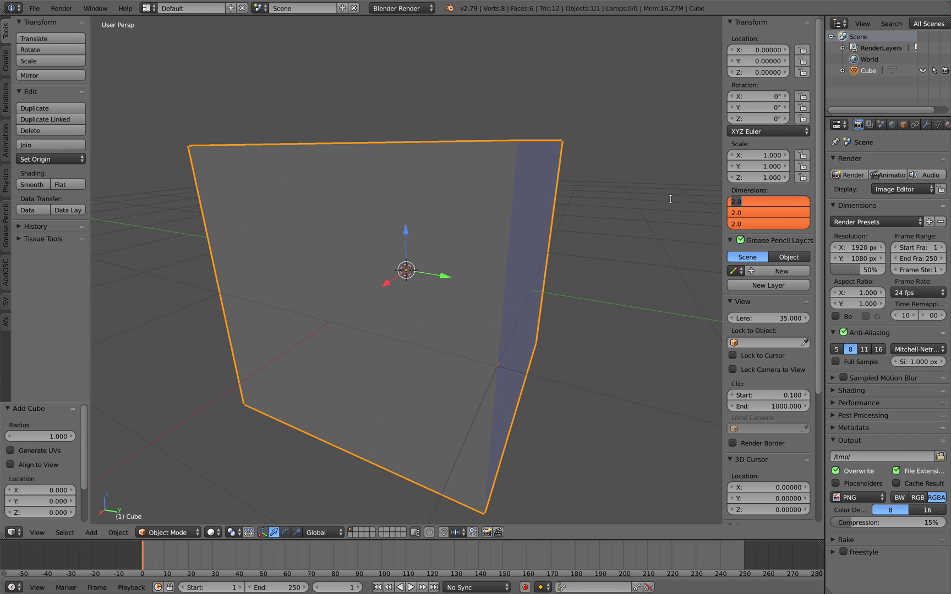
pyautogui.press('Return')
pyautogui.moveTo(669, 199); pyautogui.dragTo(616, 214, button='middle')
pyautogui.scroll(-2, 625, 211)
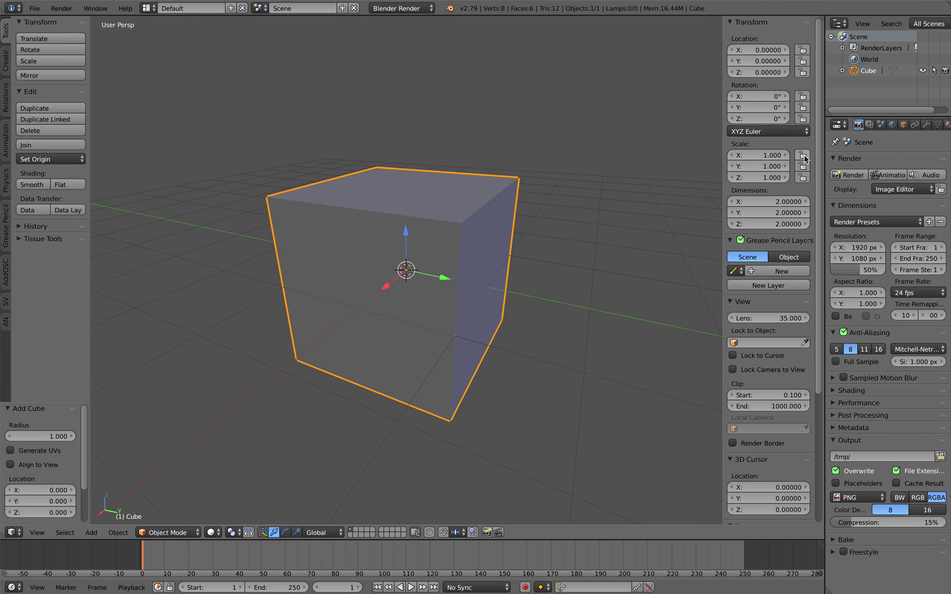
# Step: Widen the properties editor, enable Fluid physics on the cube and set its type to Domain
pyautogui.moveTo(825, 149); pyautogui.dragTo(776, 150)
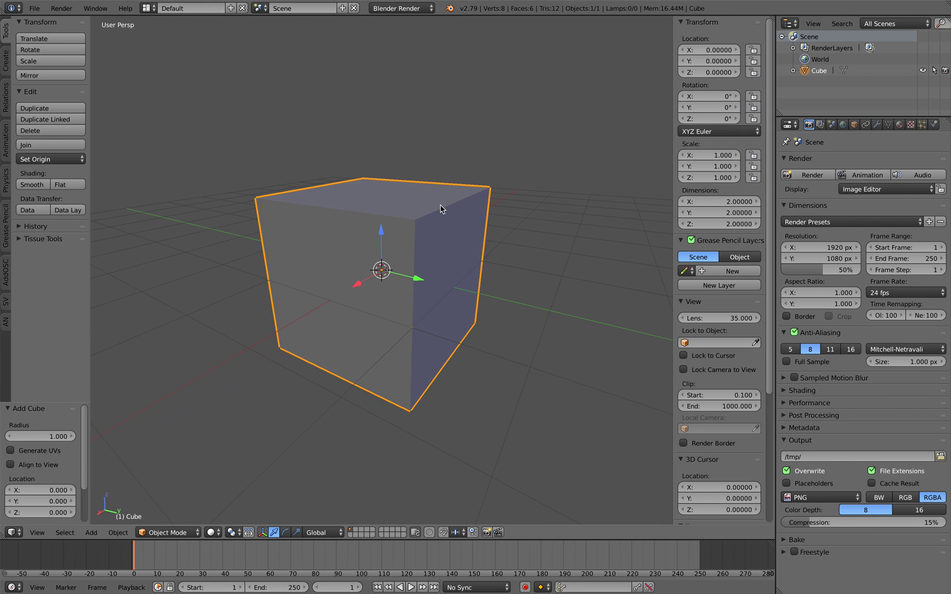
pyautogui.click(934, 126)
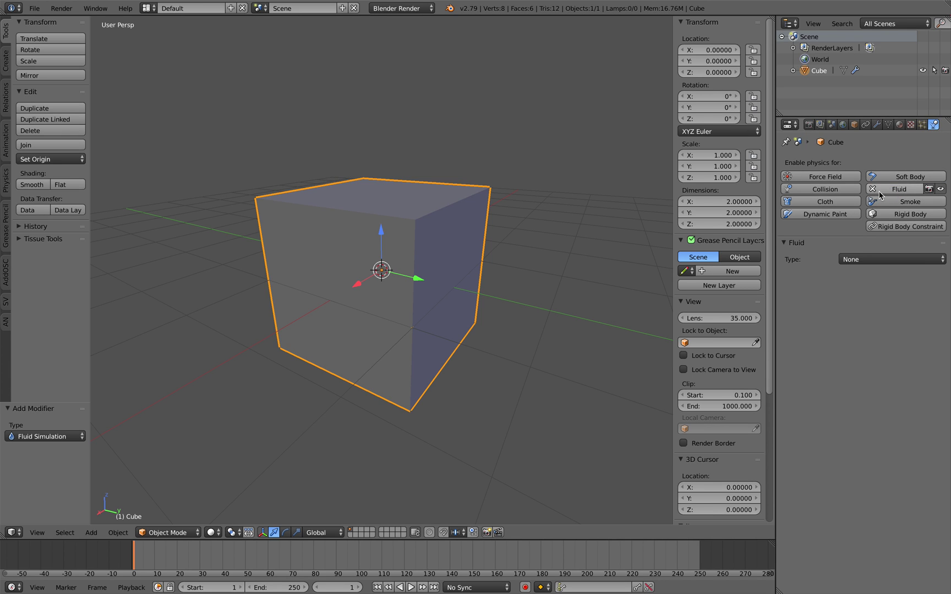
pyautogui.click(872, 261)
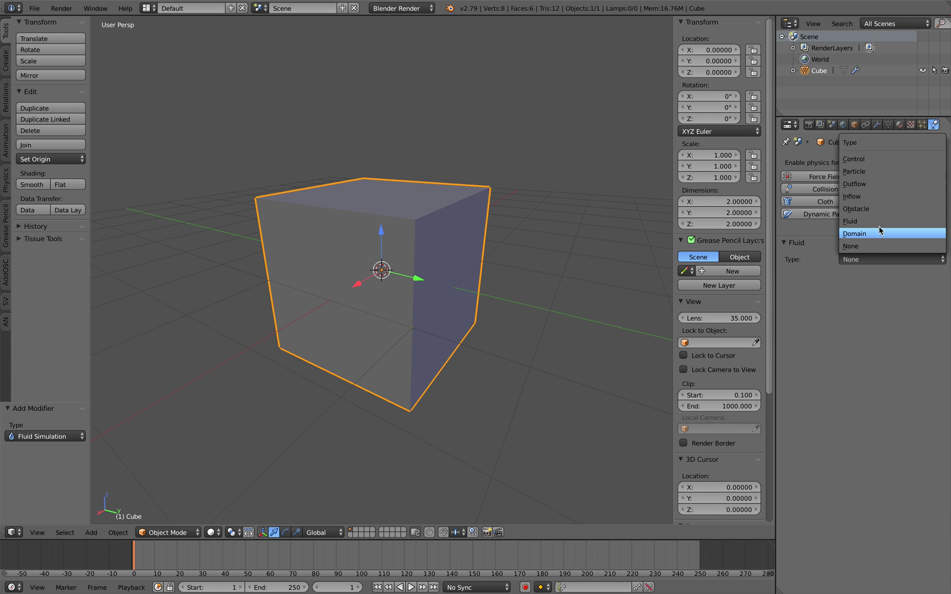
pyautogui.click(880, 233)
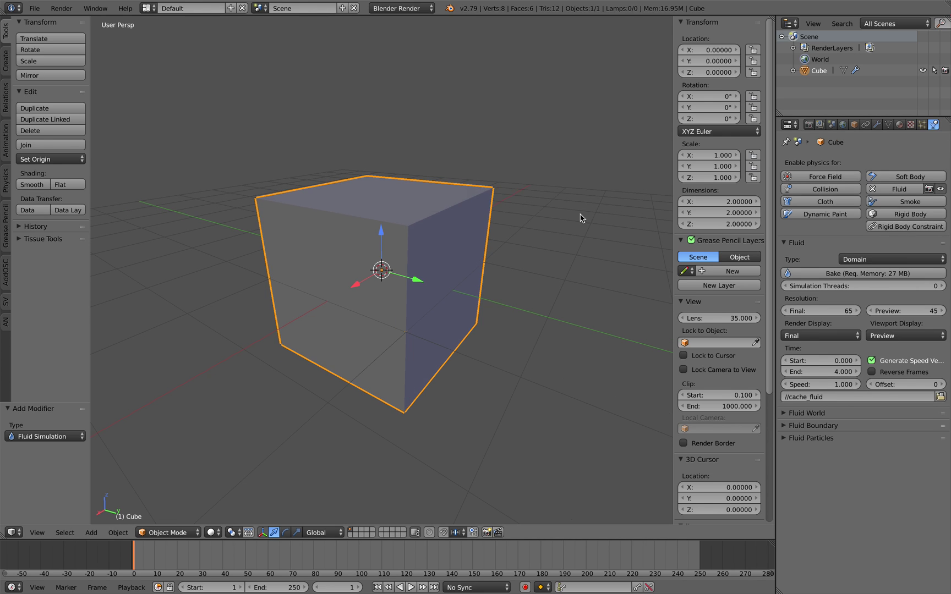
pyautogui.hotkey('shift', 'a')
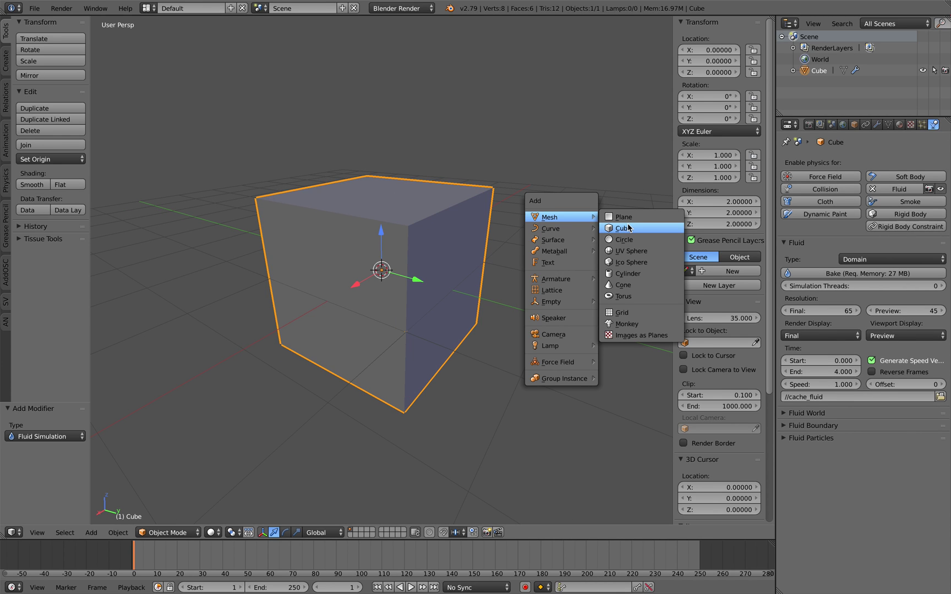
pyautogui.click(457, 184)
pyautogui.moveTo(457, 185); pyautogui.dragTo(460, 230, button='middle')
pyautogui.press('g')
pyautogui.rightClick(456, 219)
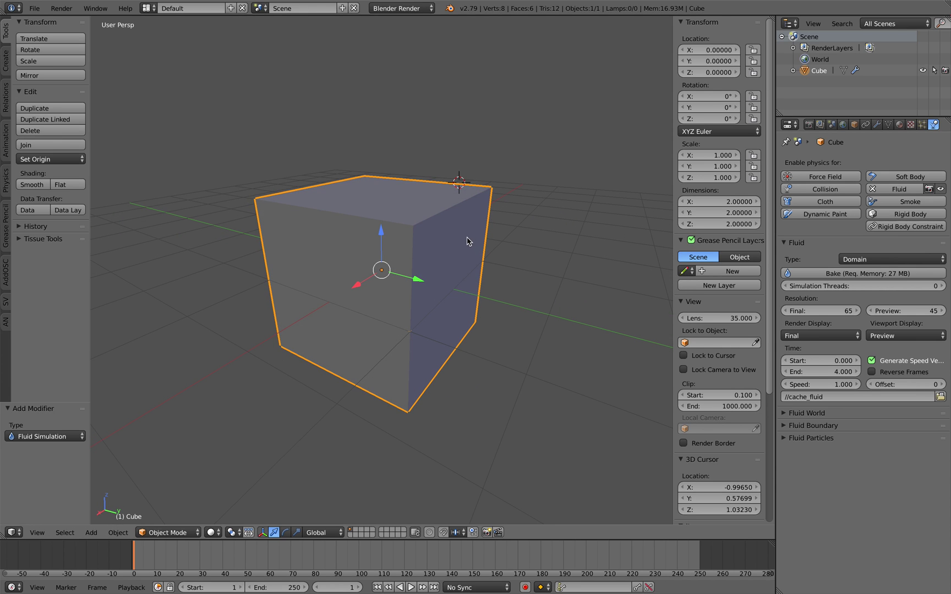
# Step: Duplicate the domain cube in place and flatten the copy along Z to a scale of about 0.205
pyautogui.hotkey('shift', 'd')
pyautogui.press('Escape')
pyautogui.moveTo(471, 242); pyautogui.dragTo(454, 252, button='middle')
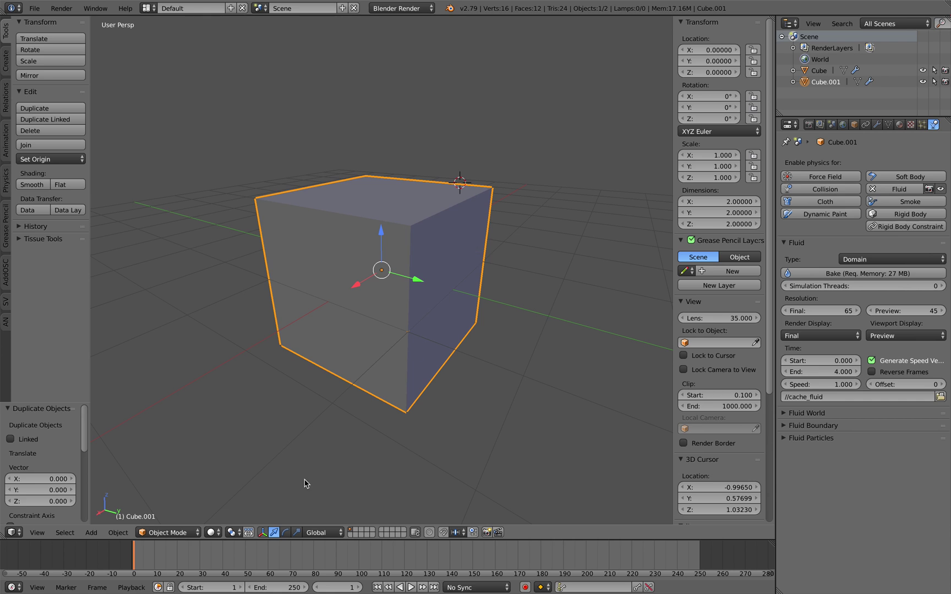
pyautogui.press('s')
pyautogui.press('z')
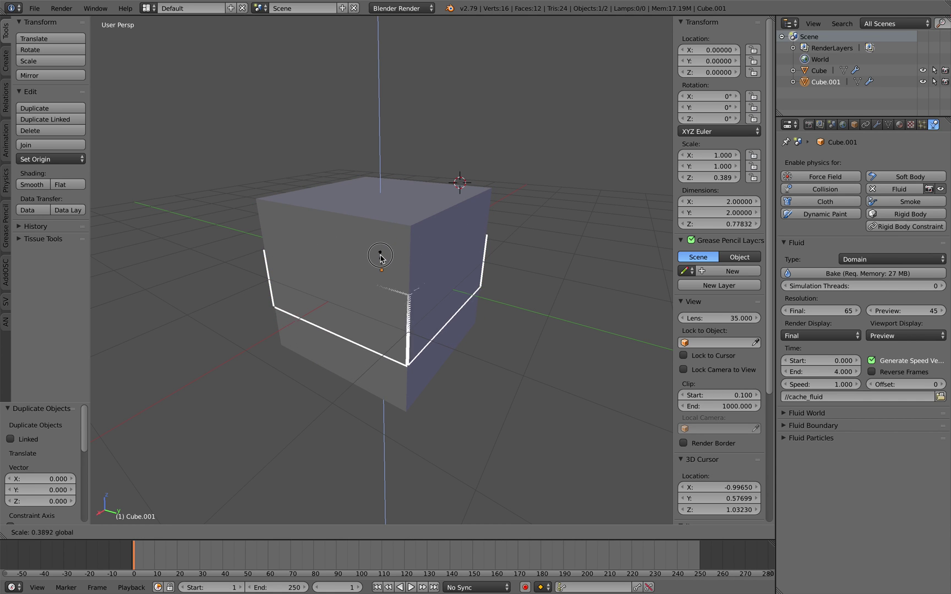
pyautogui.click(382, 263)
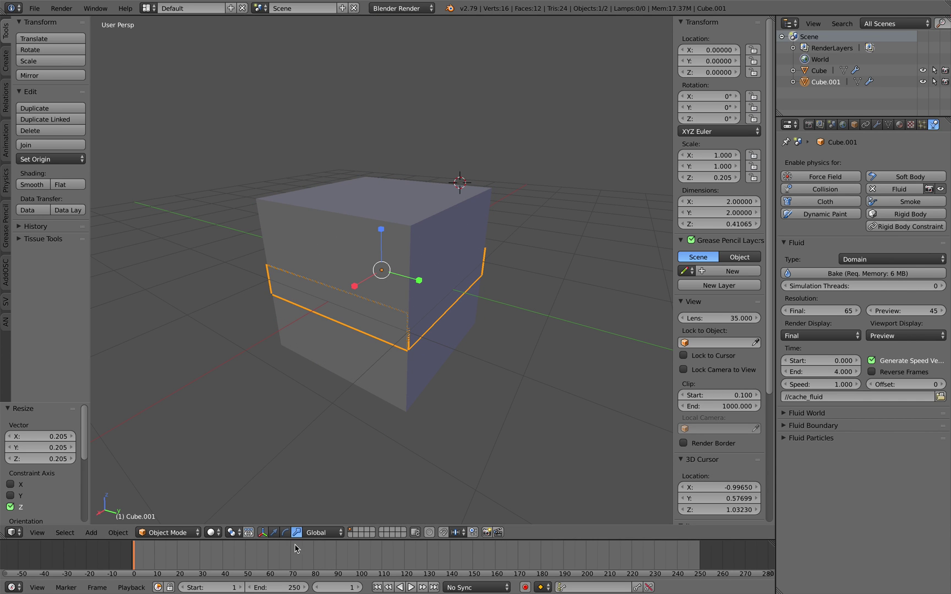
# Step: Lower the flattened copy along Z by about 0.816 to the domain's floor and set its fluid type to Fluid
pyautogui.press('g')
pyautogui.press('z')
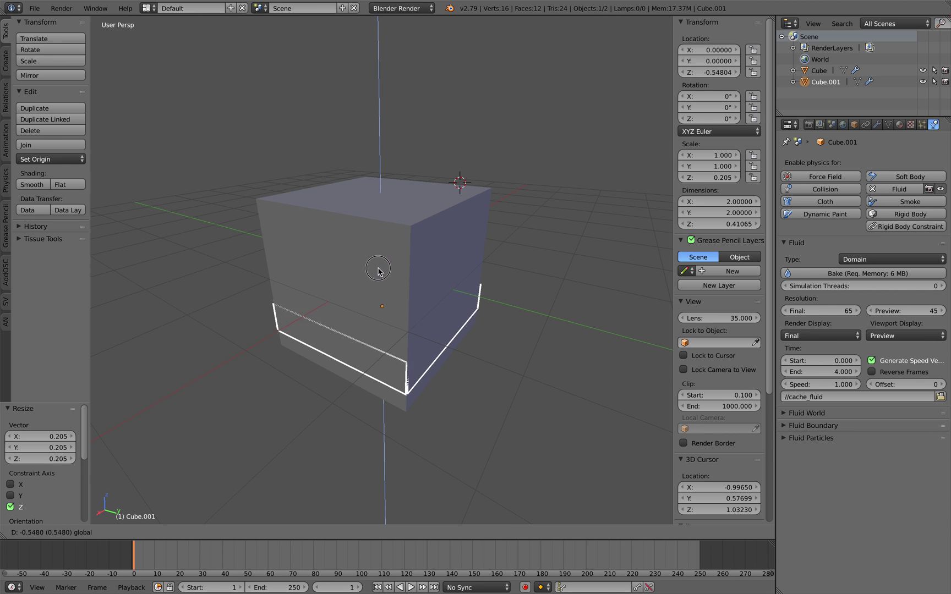
pyautogui.click(377, 285)
pyautogui.scroll(4, 452, 372)
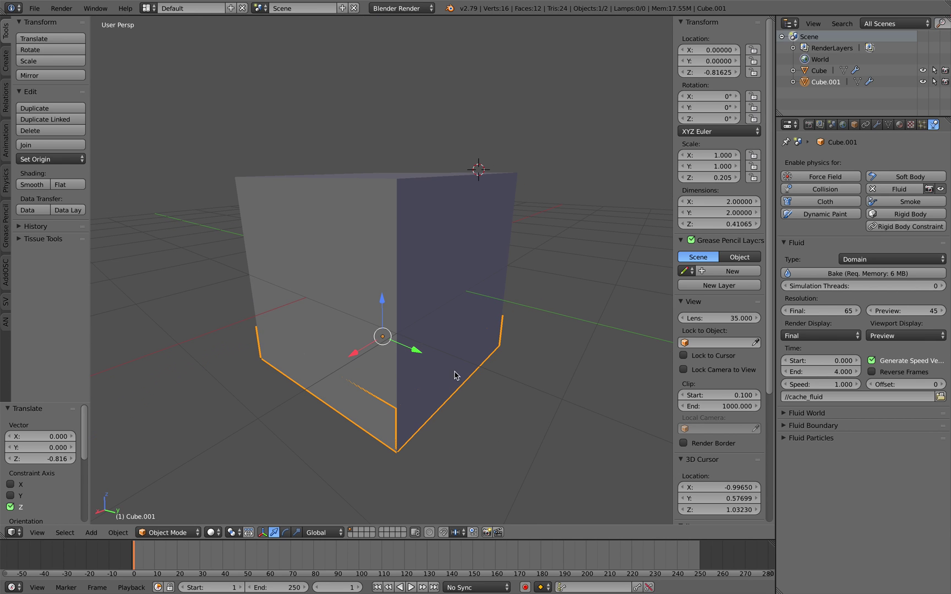
pyautogui.click(860, 260)
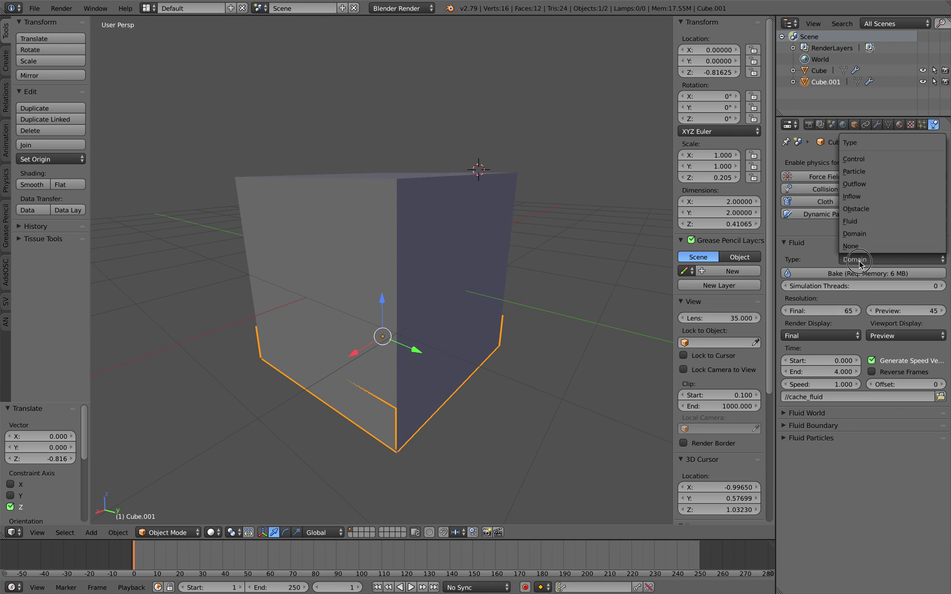
pyautogui.click(862, 221)
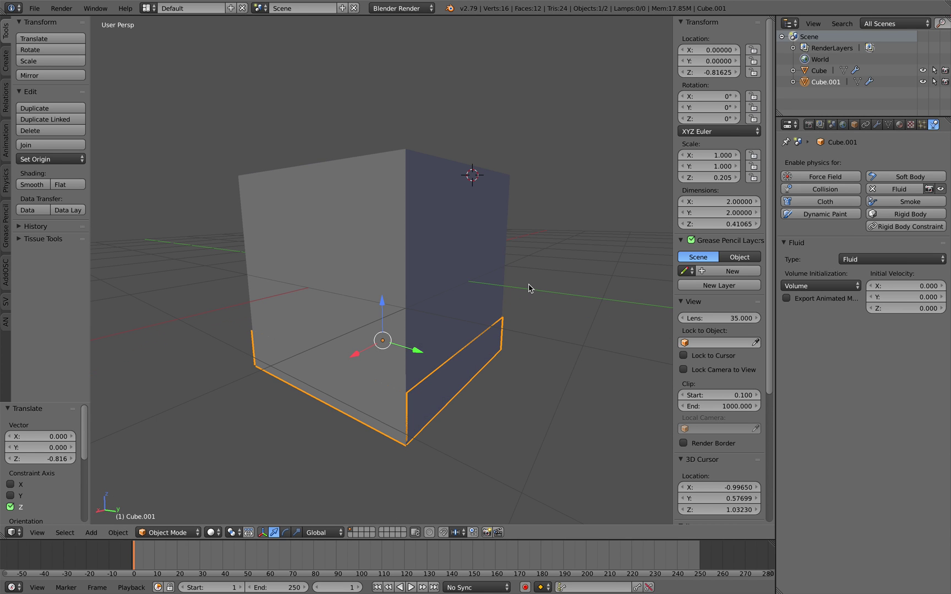
# Step: Add an ico sphere and scale it uniformly to about 0.562
pyautogui.scroll(1, 530, 291)
pyautogui.keyDown('shift'); pyautogui.moveTo(503, 308); pyautogui.dragTo(429, 300, button='middle'); pyautogui.keyUp('shift')
pyautogui.scroll(-1, 466, 338)
pyautogui.hotkey('shift', 'a')
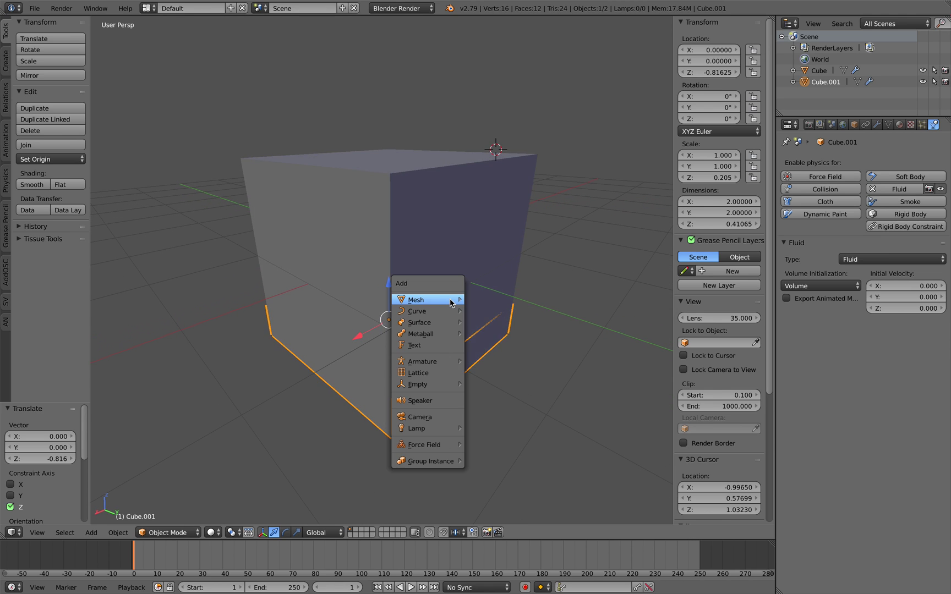
pyautogui.moveTo(435, 300)
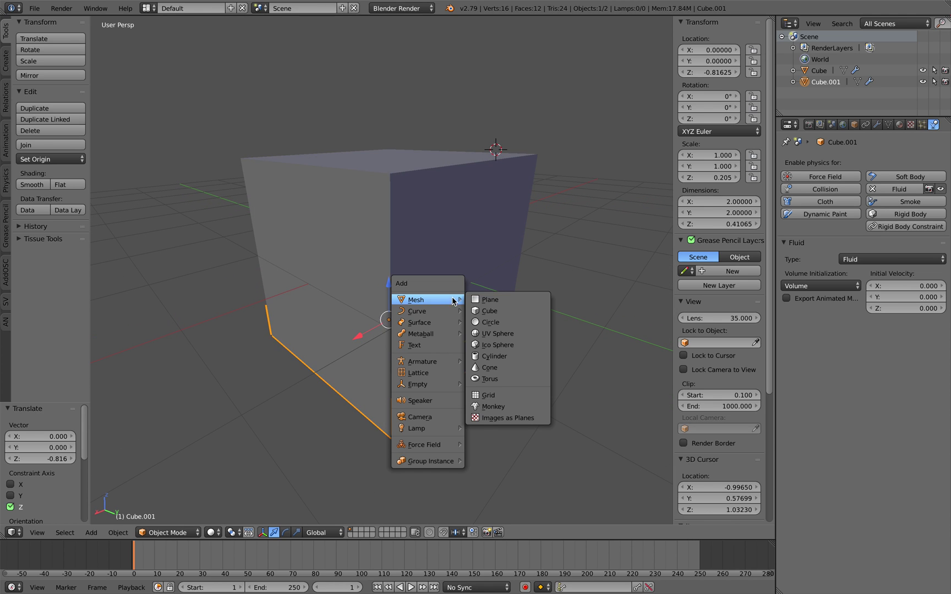
pyautogui.click(510, 343)
pyautogui.scroll(-2, 520, 330)
pyautogui.press('s')
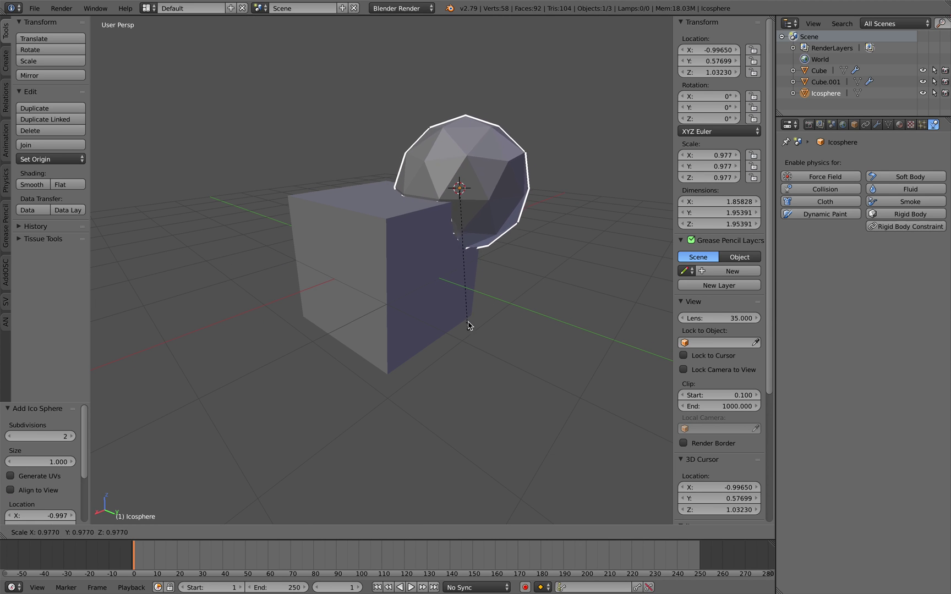
pyautogui.click(471, 264)
# Step: Clear the ico sphere's location to the origin and place it along Z at about 0.244 inside the domain
pyautogui.press('g')
pyautogui.click(410, 328)
pyautogui.moveTo(472, 270); pyautogui.dragTo(418, 263, button='middle')
pyautogui.hotkey('alt', 'g')
pyautogui.moveTo(391, 226); pyautogui.dragTo(387, 185)
pyautogui.moveTo(427, 225); pyautogui.dragTo(406, 204, button='middle')
pyautogui.moveTo(385, 185); pyautogui.dragTo(385, 206)
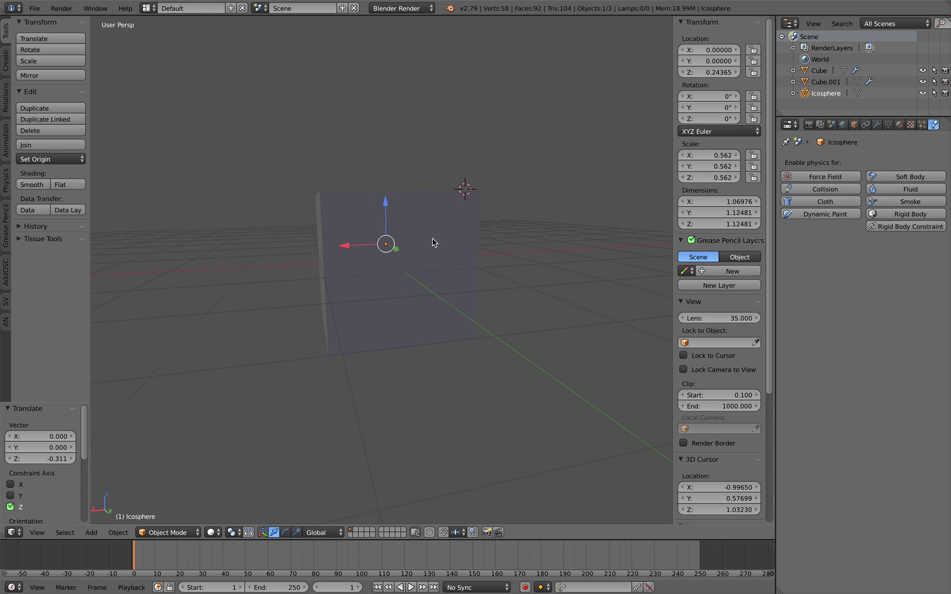
# Step: Scale the ico sphere uniformly down to about 0.504 and save the file
pyautogui.press('s')
pyautogui.click(435, 246)
pyautogui.moveTo(435, 246); pyautogui.dragTo(445, 254, button='middle')
pyautogui.hotkey('ctrl', 's')
pyautogui.click(444, 254)
pyautogui.scroll(1, 546, 279)
pyautogui.moveTo(546, 280); pyautogui.dragTo(605, 269, button='middle')
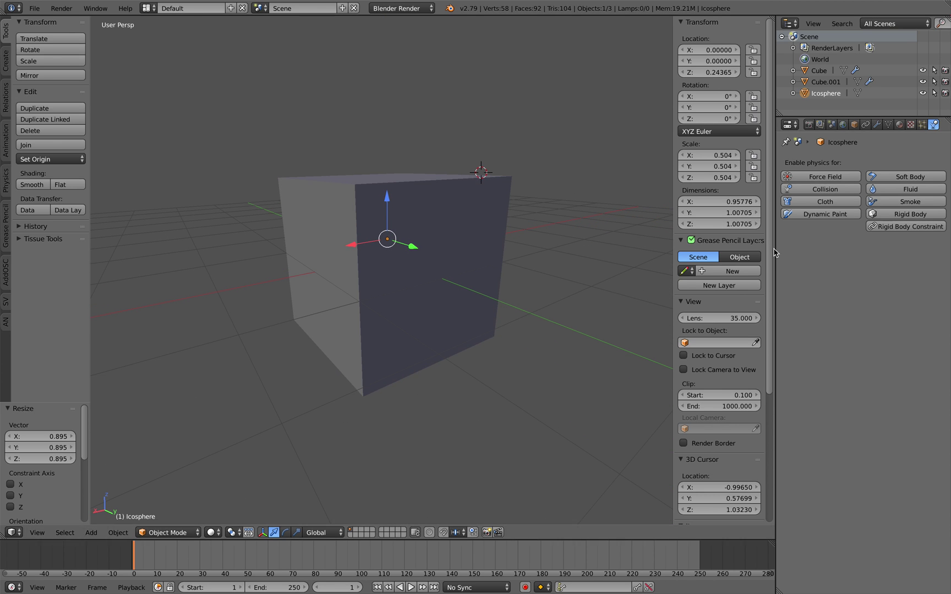
# Step: Enable fluid physics on the ico sphere with the type Fluid and save the file
pyautogui.click(871, 189)
pyautogui.click(878, 260)
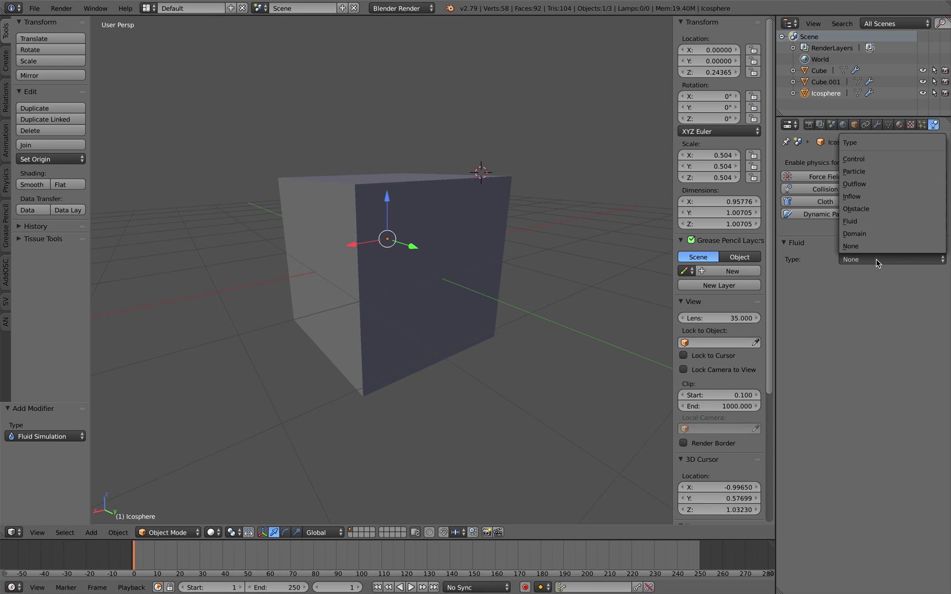
pyautogui.click(872, 220)
pyautogui.moveTo(490, 172); pyautogui.dragTo(499, 178, button='middle')
pyautogui.scroll(1, 498, 178)
pyautogui.hotkey('ctrl', 's')
pyautogui.click(498, 178)
# Step: Select the large domain cube and rename it as Domain
pyautogui.rightClick(513, 172)
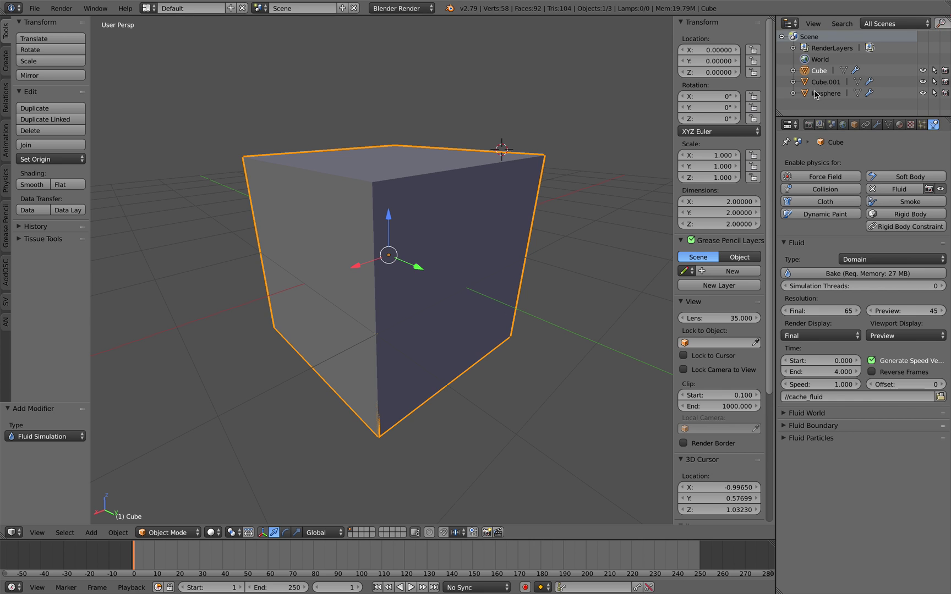
pyautogui.doubleClick(817, 71)
pyautogui.write('Dom')
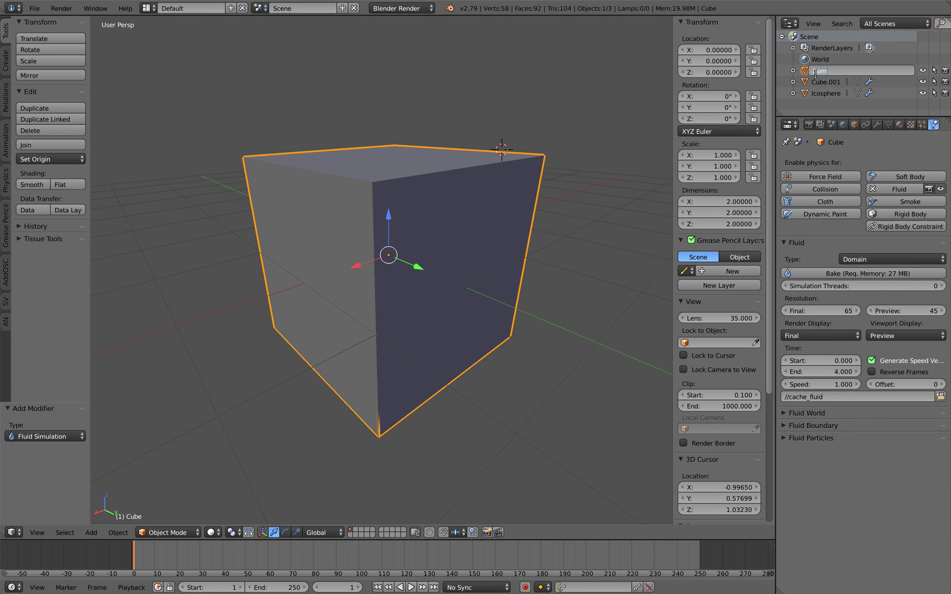
pyautogui.write('ain')
pyautogui.press('Return')
# Step: Bake the domain's fluid simulation and check its first frames up to frame 11
pyautogui.moveTo(484, 182); pyautogui.dragTo(492, 210, button='middle')
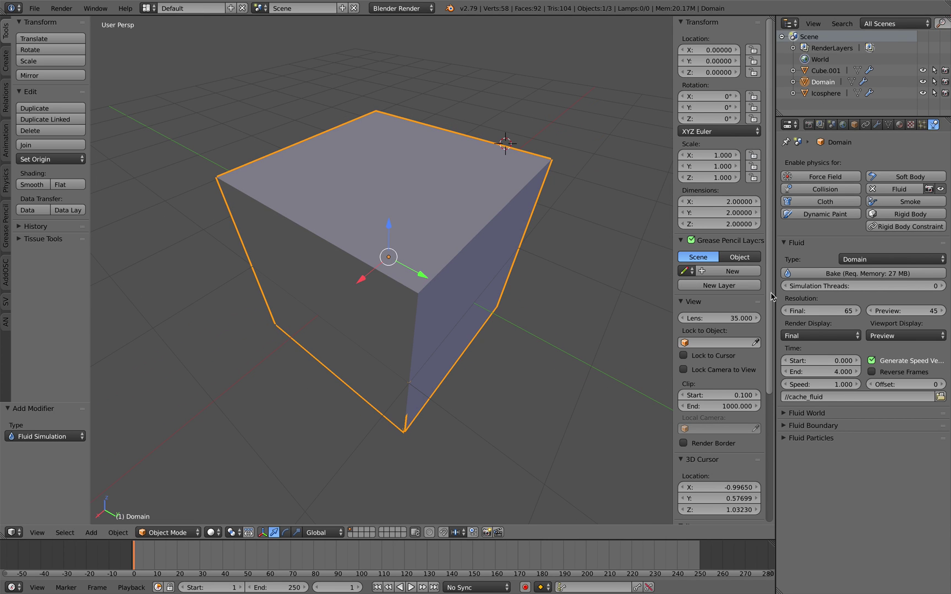
pyautogui.click(792, 274)
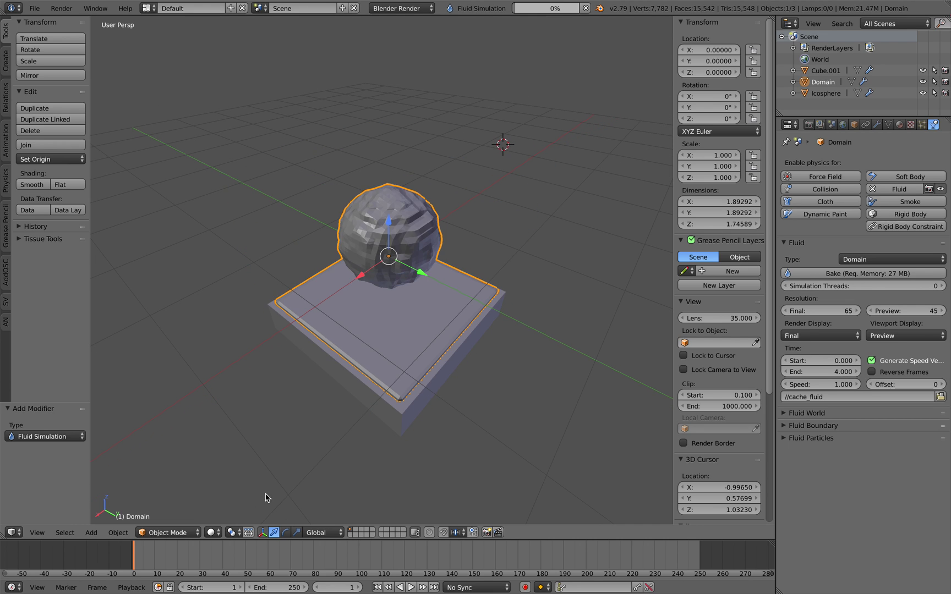
pyautogui.scroll(1, 131, 559)
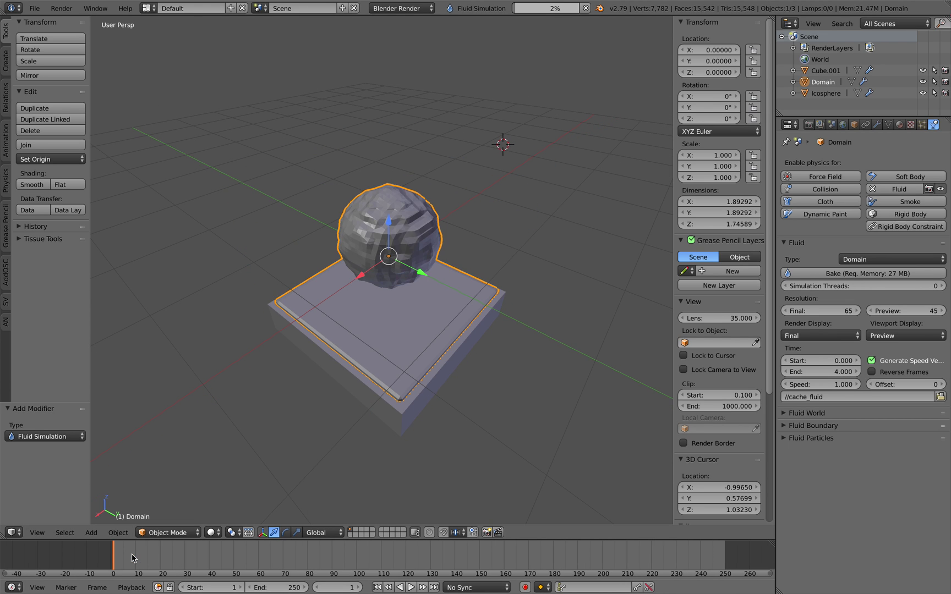
pyautogui.moveTo(115, 552); pyautogui.dragTo(124, 554)
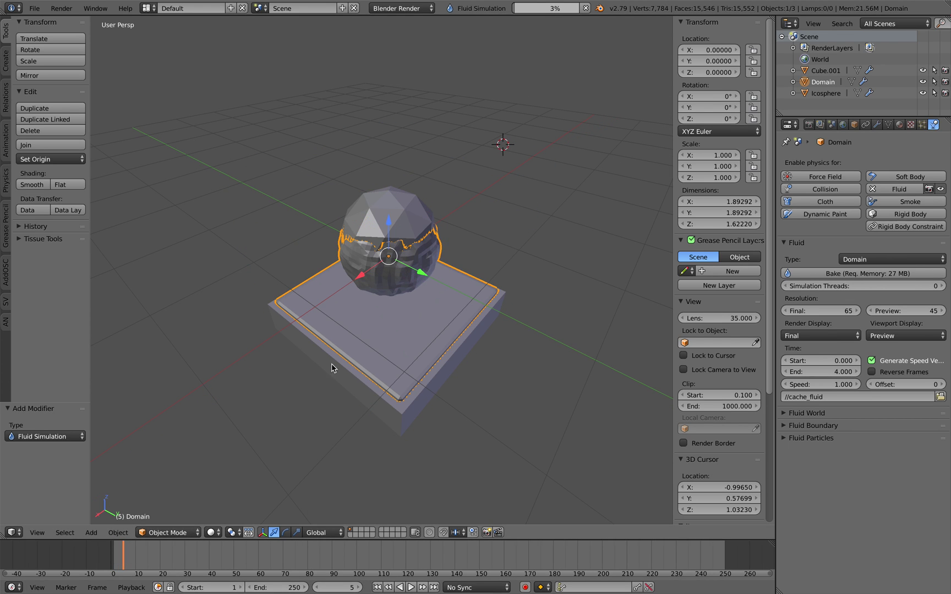
pyautogui.moveTo(332, 367); pyautogui.dragTo(354, 355, button='middle')
pyautogui.moveTo(120, 571)
pyautogui.mouseDown()
pyautogui.moveTo(154, 571)
pyautogui.moveTo(137, 571)
pyautogui.mouseUp()
# Step: Hide the Icosphere and Cube.001 in the viewport and save over fluid_001.blend
pyautogui.rightClick(387, 217)
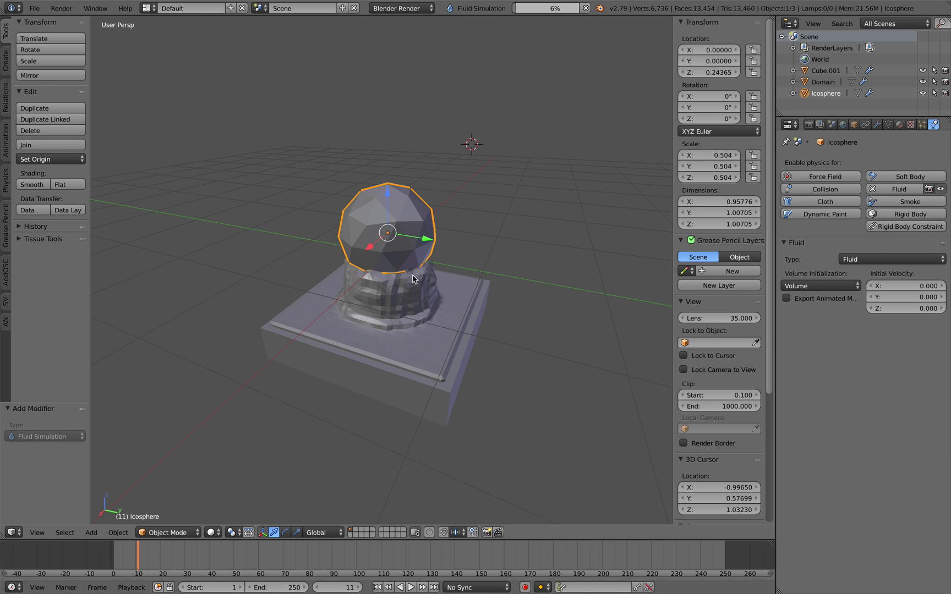
pyautogui.click(923, 93)
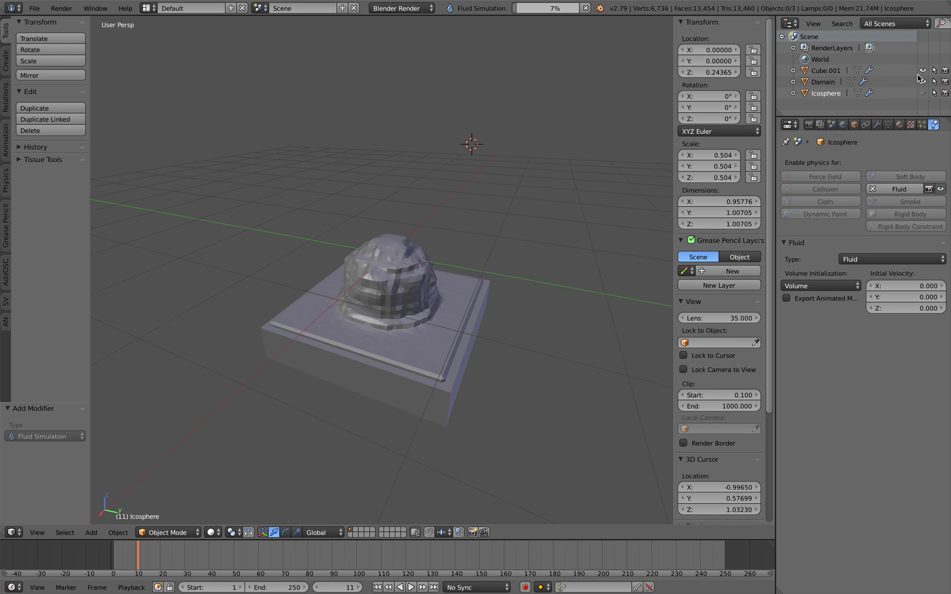
pyautogui.click(923, 70)
pyautogui.moveTo(589, 201); pyautogui.dragTo(499, 288, button='middle')
pyautogui.keyDown('alt'); pyautogui.rightClick(498, 289); pyautogui.keyUp('alt')
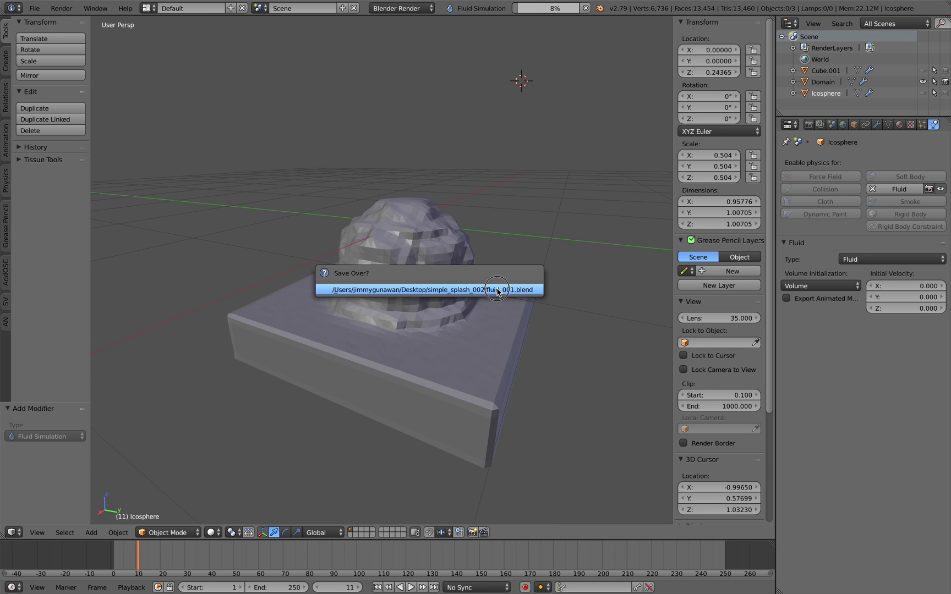
pyautogui.click(484, 295)
# Step: Examine the preview splash of the domain from several angles over the baked frames up to about frame 22
pyautogui.moveTo(133, 553); pyautogui.dragTo(153, 549)
pyautogui.moveTo(312, 403); pyautogui.dragTo(360, 412, button='middle')
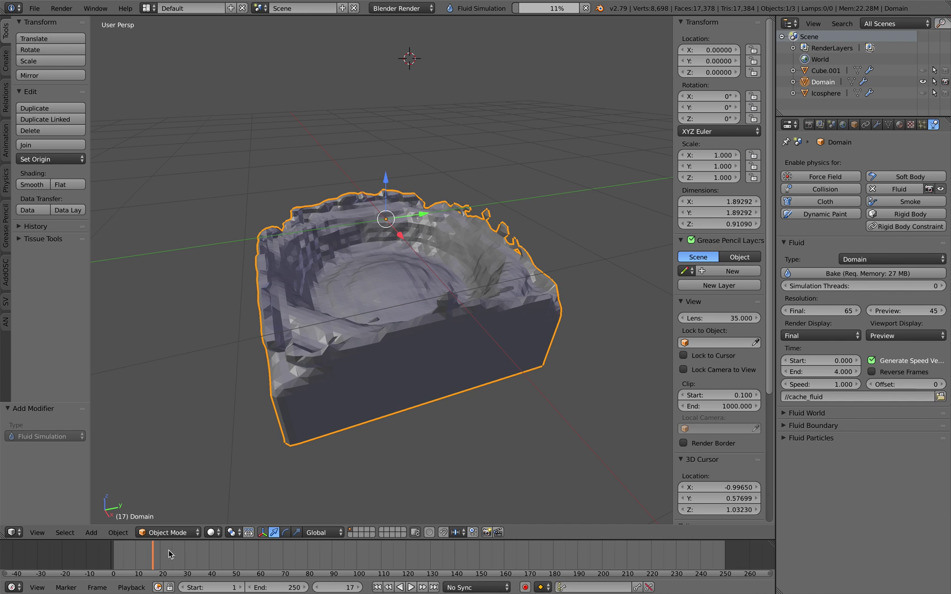
pyautogui.moveTo(157, 549); pyautogui.dragTo(147, 571)
pyautogui.moveTo(337, 382); pyautogui.dragTo(407, 382, button='middle')
pyautogui.hotkey('alt', 'a')
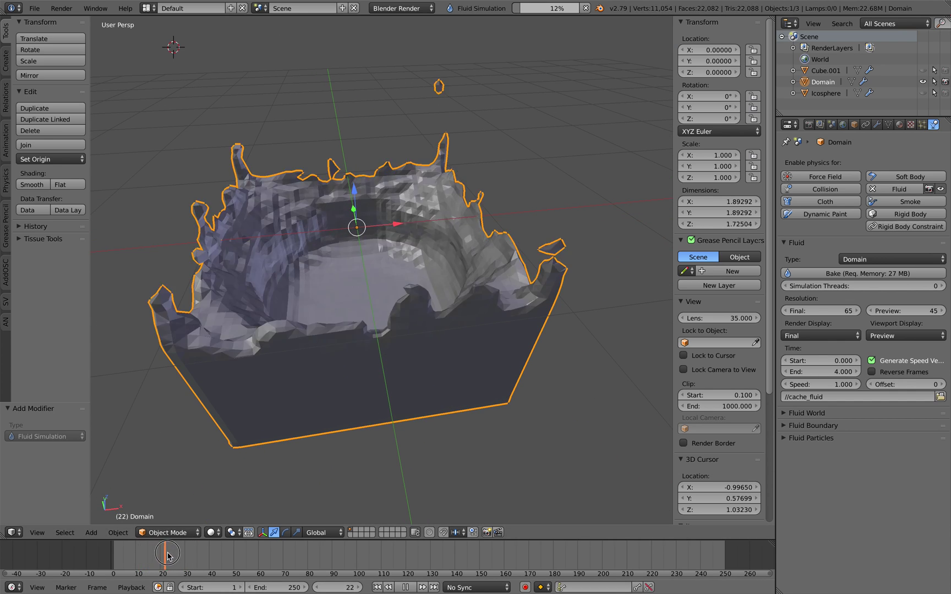
pyautogui.click(196, 550)
pyautogui.moveTo(195, 552); pyautogui.dragTo(161, 575)
pyautogui.moveTo(295, 433); pyautogui.dragTo(361, 377, button='middle')
pyautogui.scroll(-3, 360, 377)
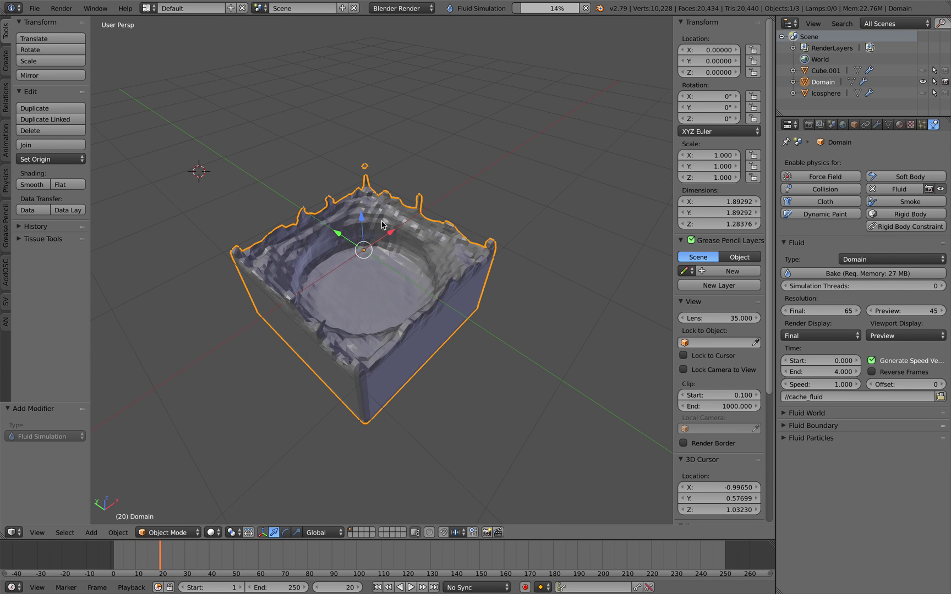
pyautogui.moveTo(382, 225); pyautogui.dragTo(410, 258, button='middle')
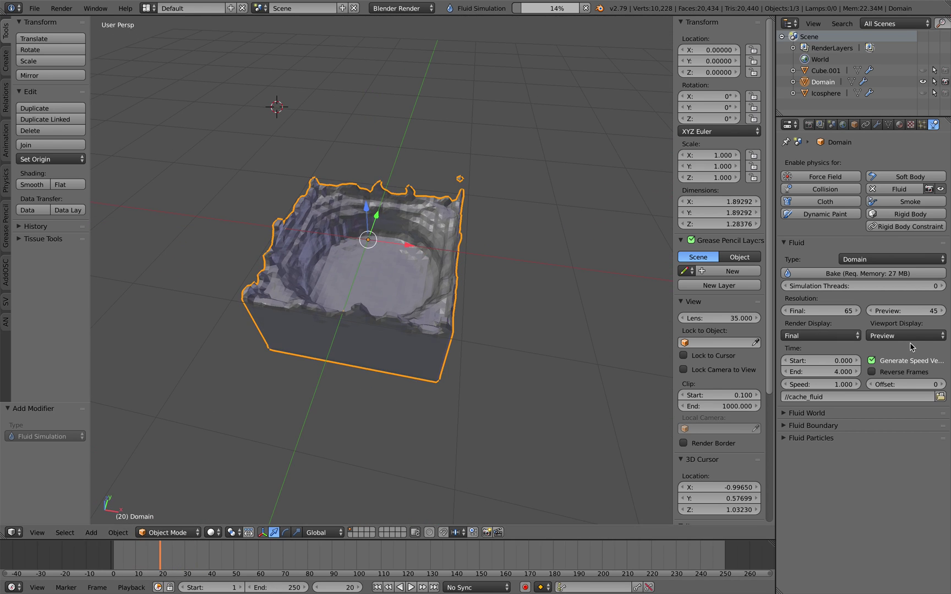
# Step: Set the domain's viewport display mode to Final and show frame 26
pyautogui.click(905, 336)
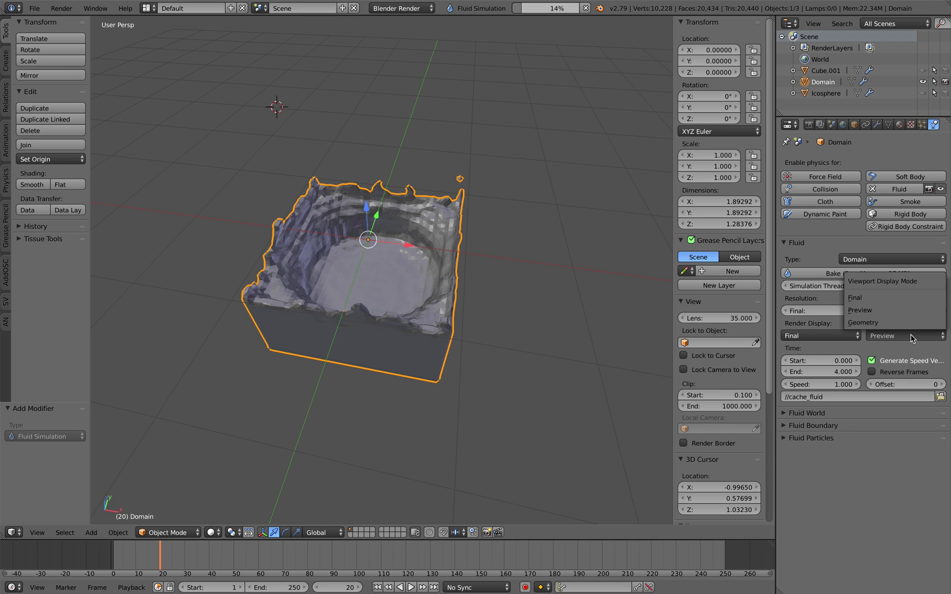
pyautogui.click(886, 303)
pyautogui.moveTo(132, 556); pyautogui.dragTo(175, 555)
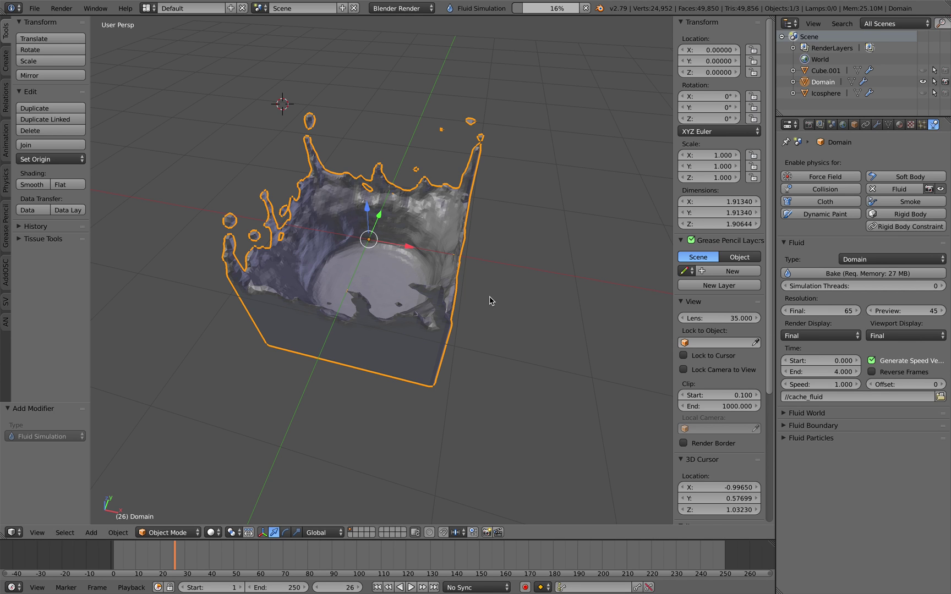
# Step: Examine the final-resolution splash from several angles across the baked frames up to about frame 67
pyautogui.scroll(1, 478, 295)
pyautogui.moveTo(490, 301); pyautogui.dragTo(440, 341, button='middle')
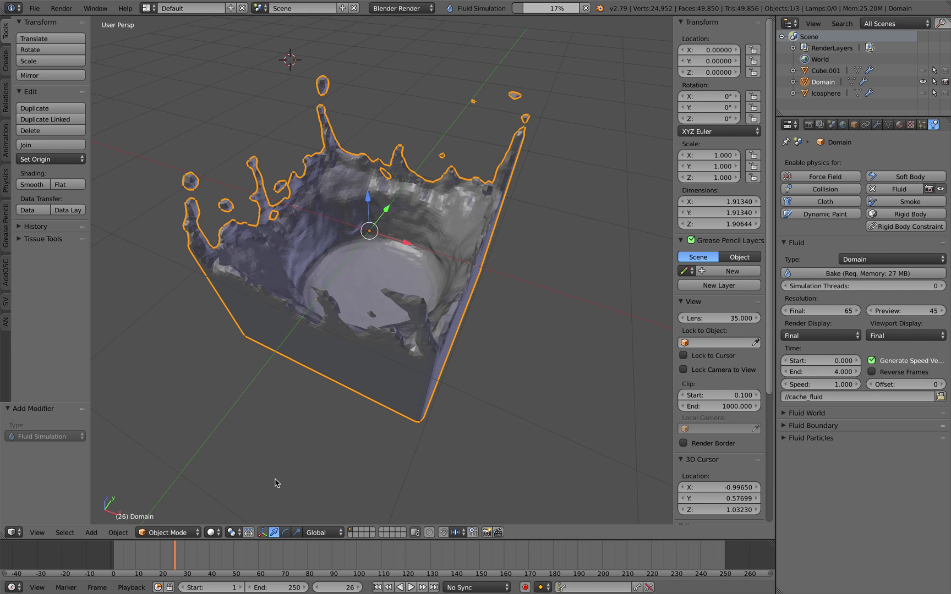
pyautogui.moveTo(88, 570); pyautogui.dragTo(124, 555)
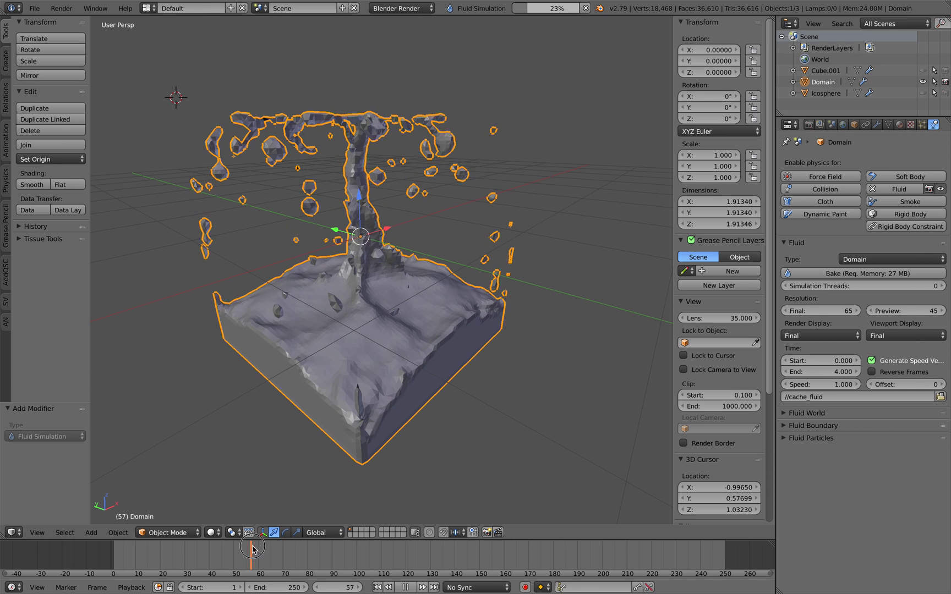
pyautogui.moveTo(252, 549); pyautogui.dragTo(240, 546)
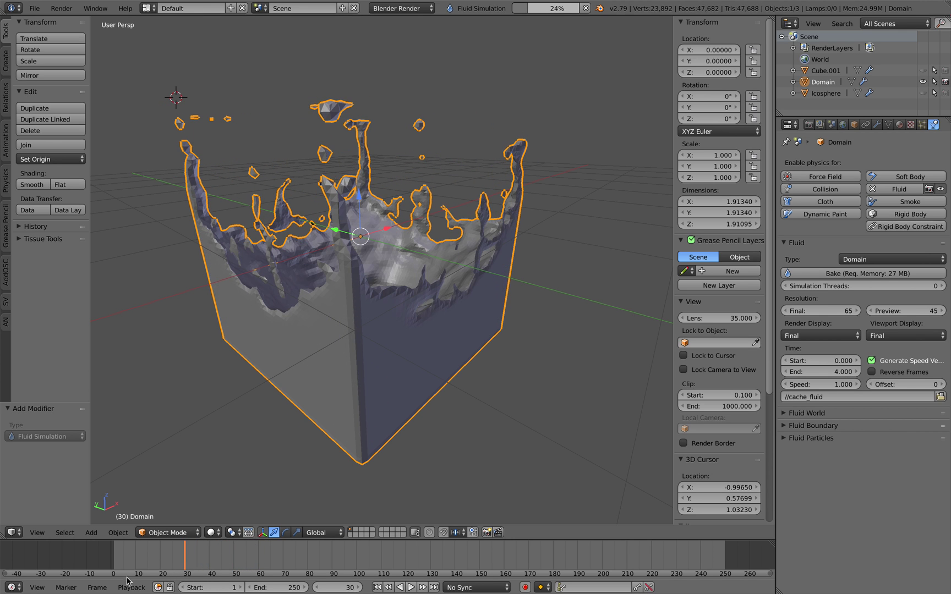
pyautogui.click(111, 557)
pyautogui.moveTo(177, 547); pyautogui.dragTo(213, 578)
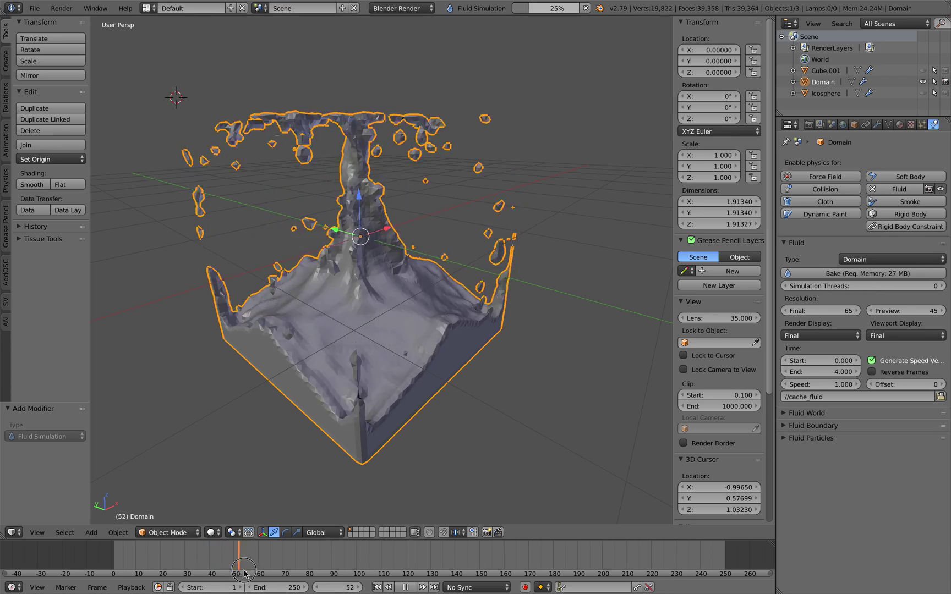
pyautogui.moveTo(223, 565); pyautogui.dragTo(163, 558)
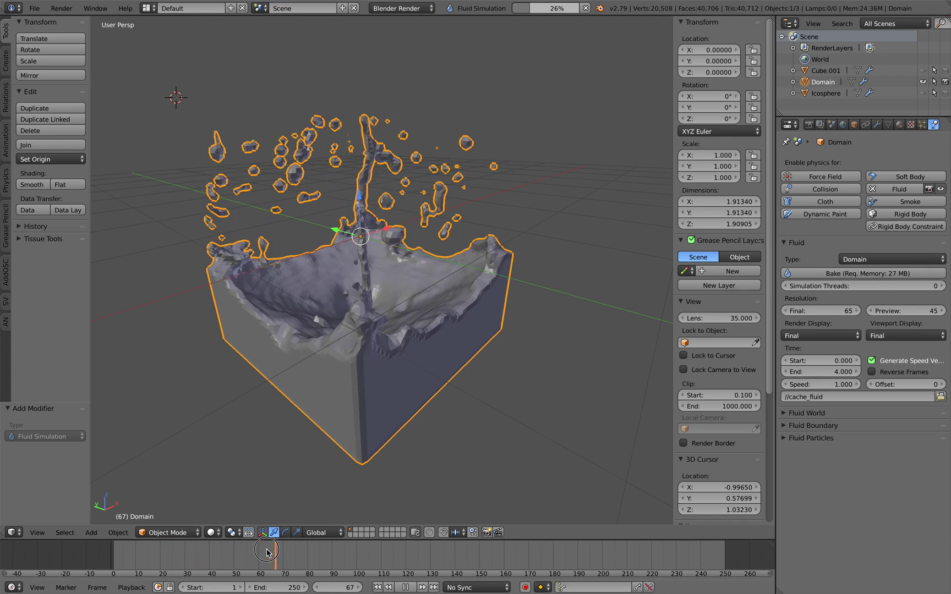
pyautogui.moveTo(267, 553); pyautogui.dragTo(261, 551)
# Step: Save over fluid_001.blend and apply smooth shading to the domain's fluid mesh
pyautogui.moveTo(357, 328); pyautogui.dragTo(396, 336, button='middle')
pyautogui.hotkey('ctrl', 's')
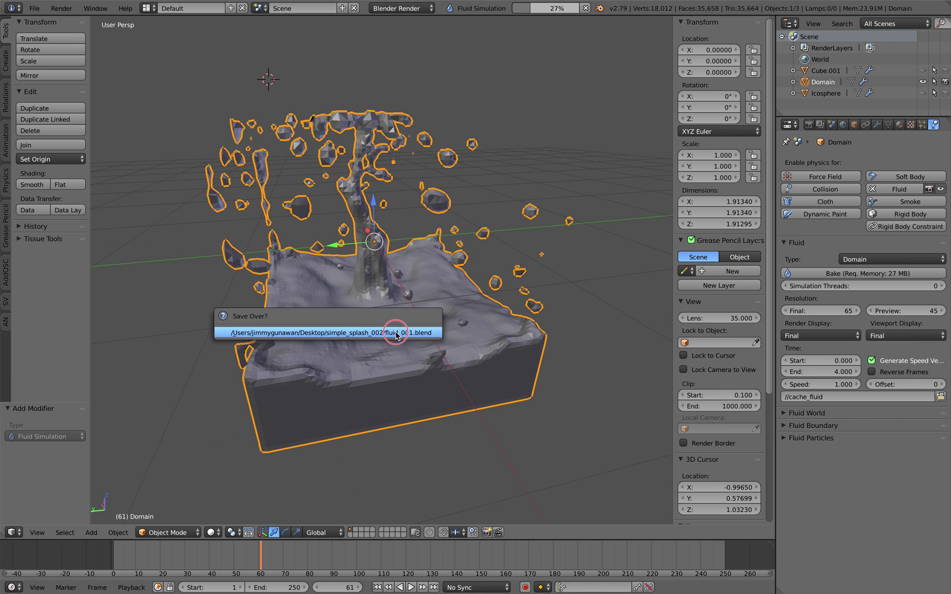
pyautogui.moveTo(435, 290); pyautogui.dragTo(342, 336, button='middle')
pyautogui.press('space')
pyautogui.write('smooth')
pyautogui.press('Return')
pyautogui.press('a')
# Step: Export only the selected Domain object as Alembic file fluid_001.abc to the simple_splash_002 folder, with end frame 60
pyautogui.moveTo(253, 553); pyautogui.dragTo(221, 562)
pyautogui.moveTo(325, 374); pyautogui.dragTo(371, 410, button='middle')
pyautogui.rightClick(368, 350)
pyautogui.click(34, 8)
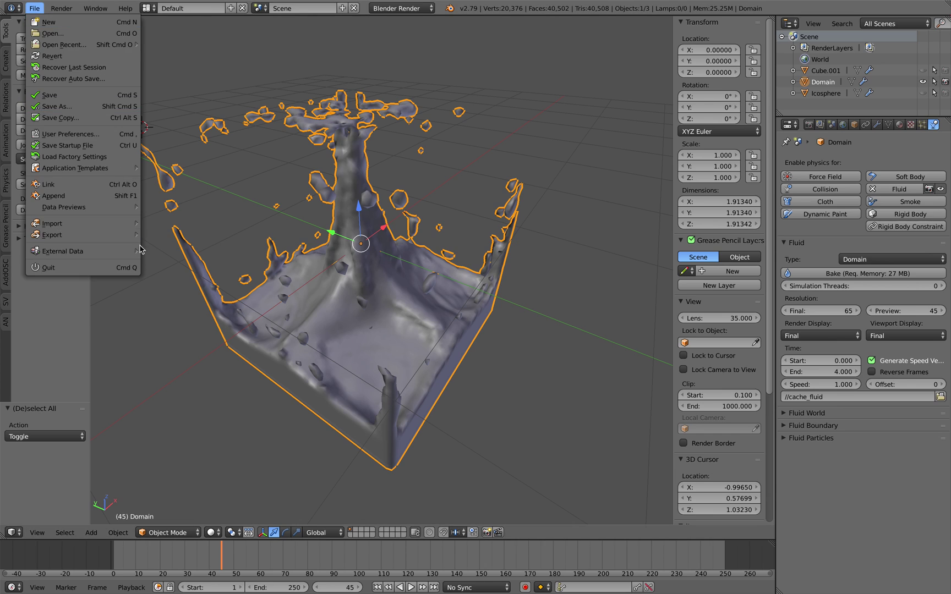
pyautogui.moveTo(130, 235)
pyautogui.click(180, 246)
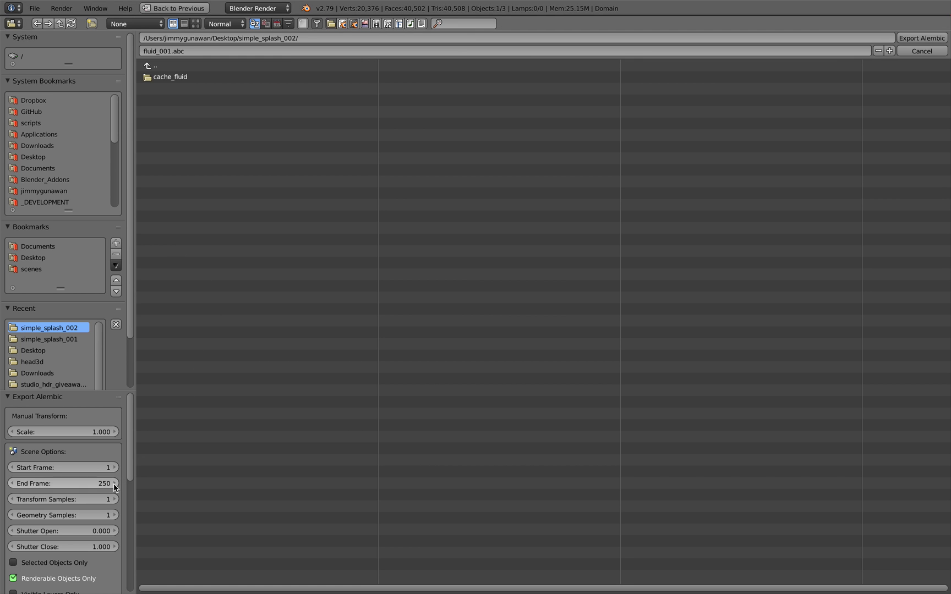
pyautogui.click(69, 564)
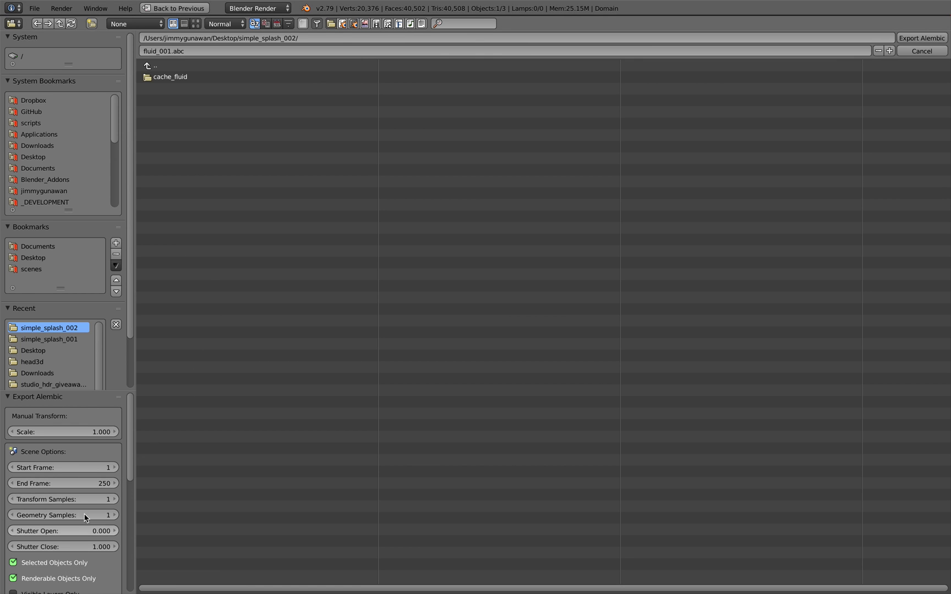
pyautogui.click(86, 482)
pyautogui.write('60')
pyautogui.press('Return')
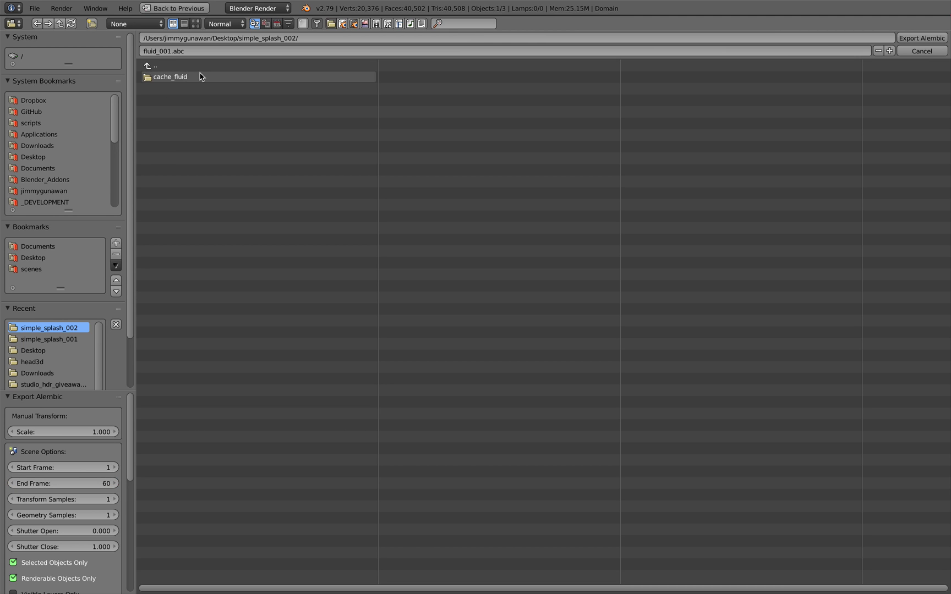
pyautogui.click(923, 38)
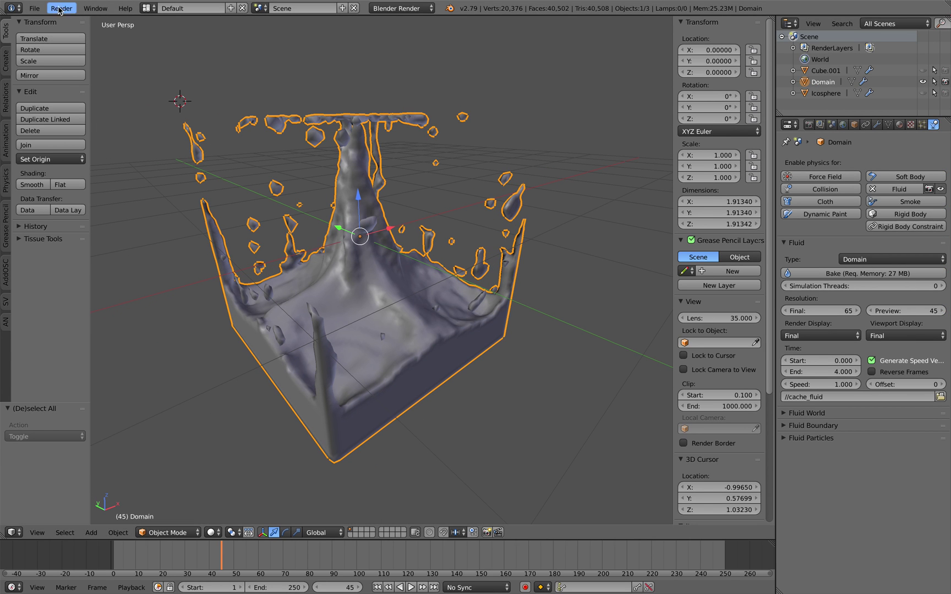
# Step: Start a new file and delete all its default objects
pyautogui.click(35, 8)
pyautogui.click(47, 22)
pyautogui.click(48, 29)
pyautogui.press('a')
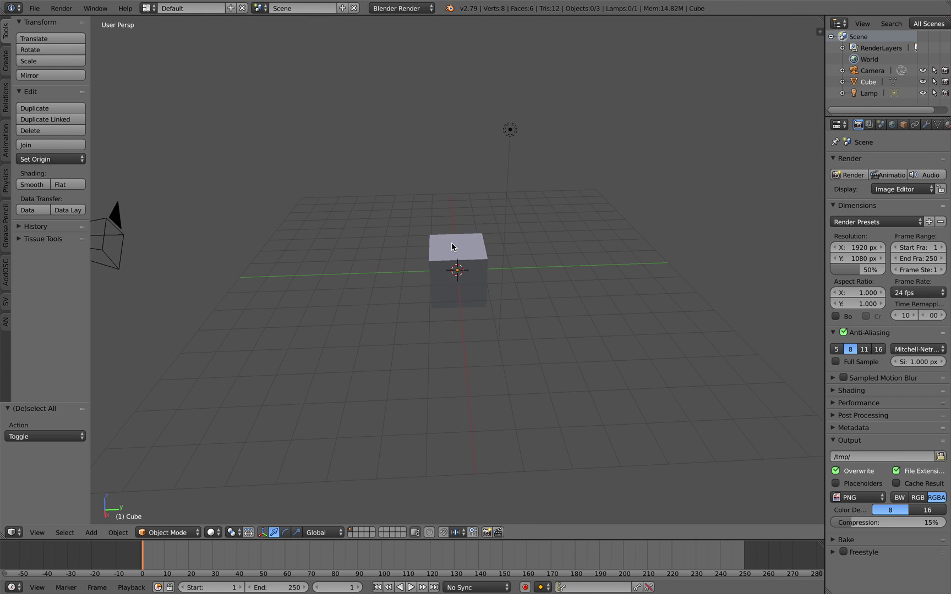
pyautogui.press('a')
pyautogui.press('Delete')
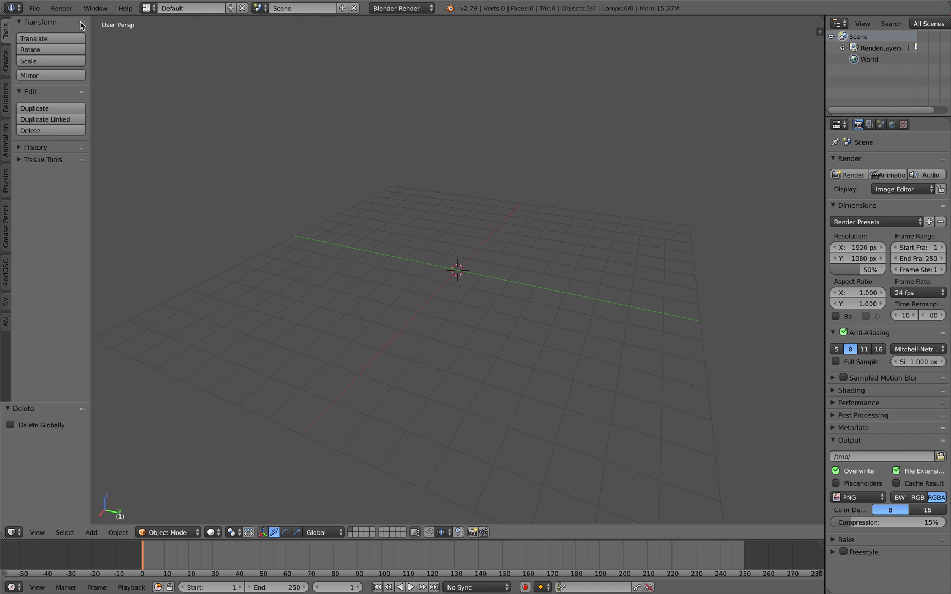
# Step: Import the Alembic file fluid_001.abc from the simple_splash_002 folder on the Desktop
pyautogui.click(34, 9)
pyautogui.moveTo(110, 223)
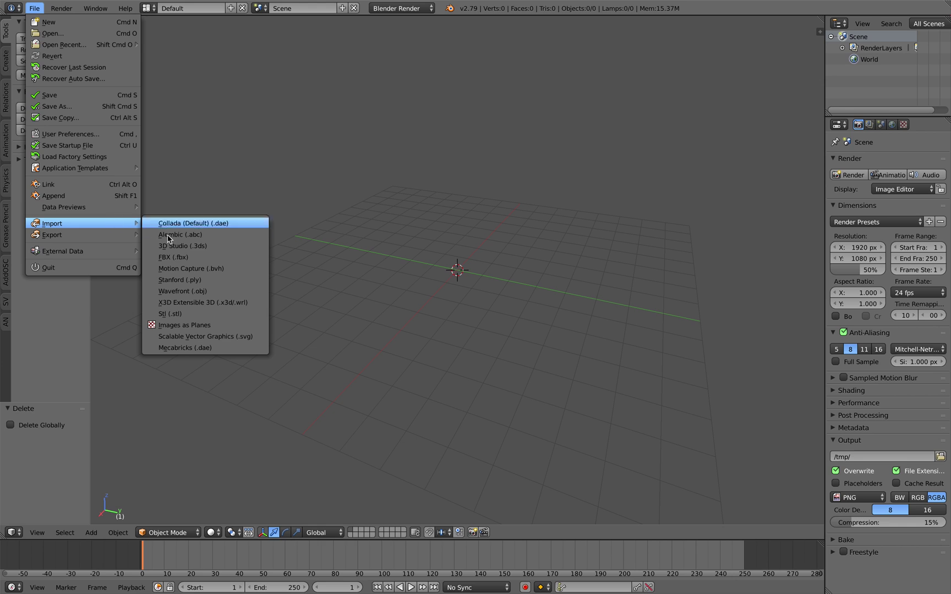
pyautogui.click(235, 231)
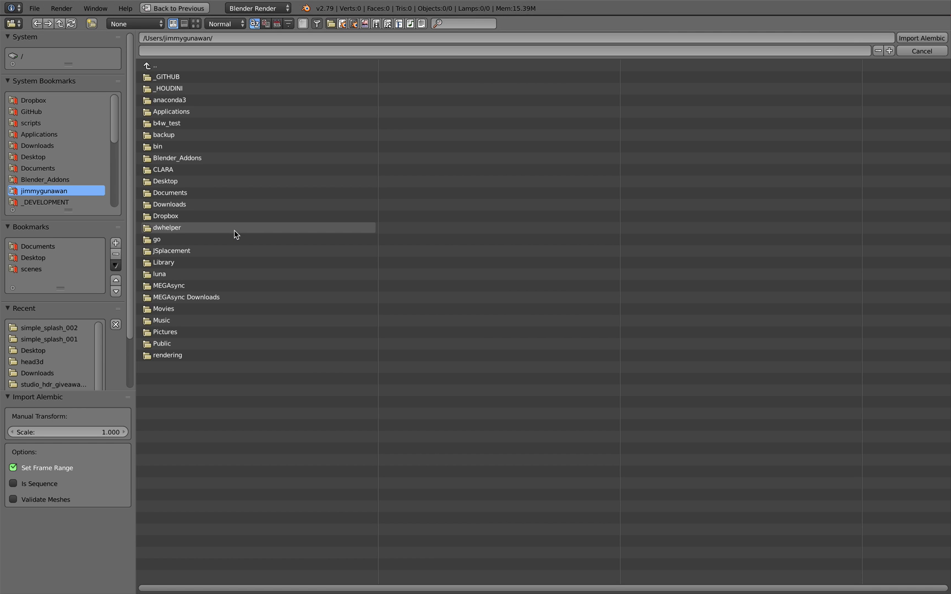
pyautogui.click(48, 156)
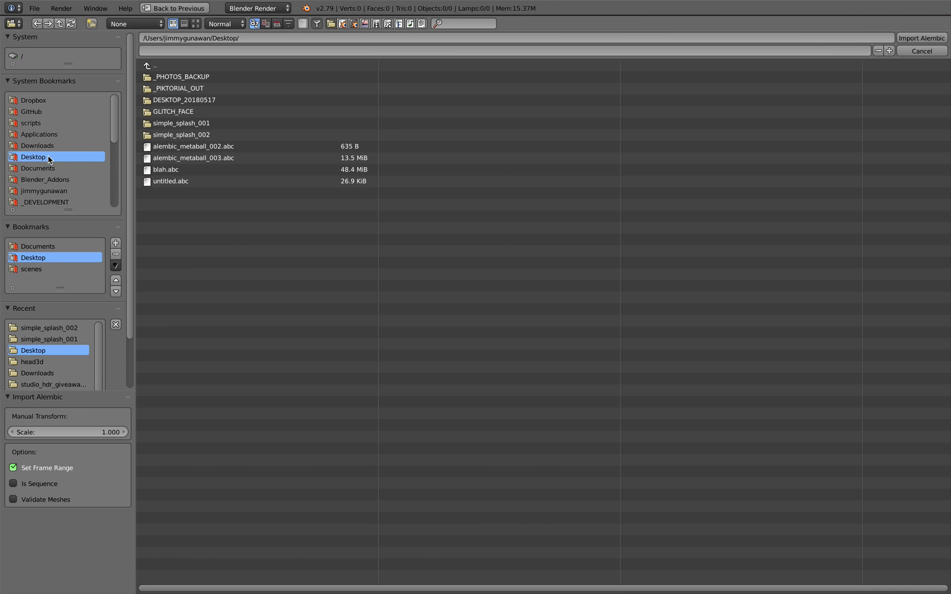
pyautogui.click(196, 137)
pyautogui.click(184, 89)
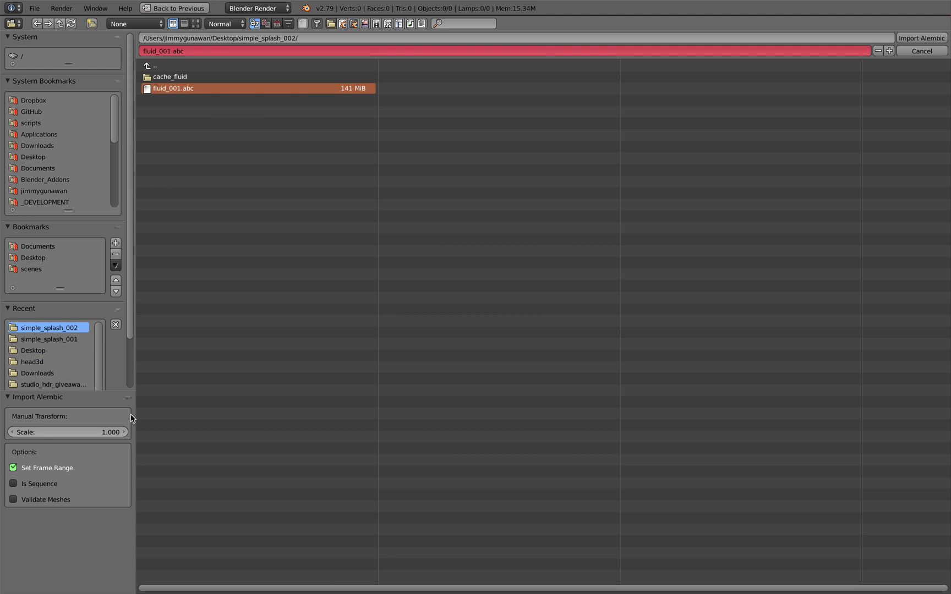
pyautogui.click(912, 39)
# Step: Play back the imported Domain animation over the timeline range and stop it mid-splash
pyautogui.scroll(5, 467, 273)
pyautogui.moveTo(206, 547); pyautogui.dragTo(293, 552, button='middle')
pyautogui.scroll(3, 294, 552)
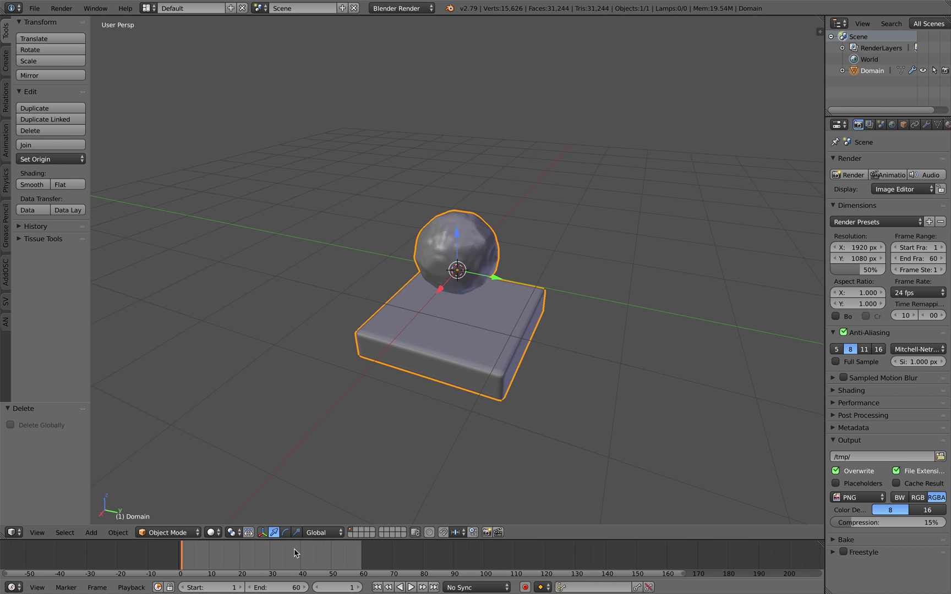
pyautogui.scroll(3, 331, 555)
pyautogui.hotkey('alt', 'a')
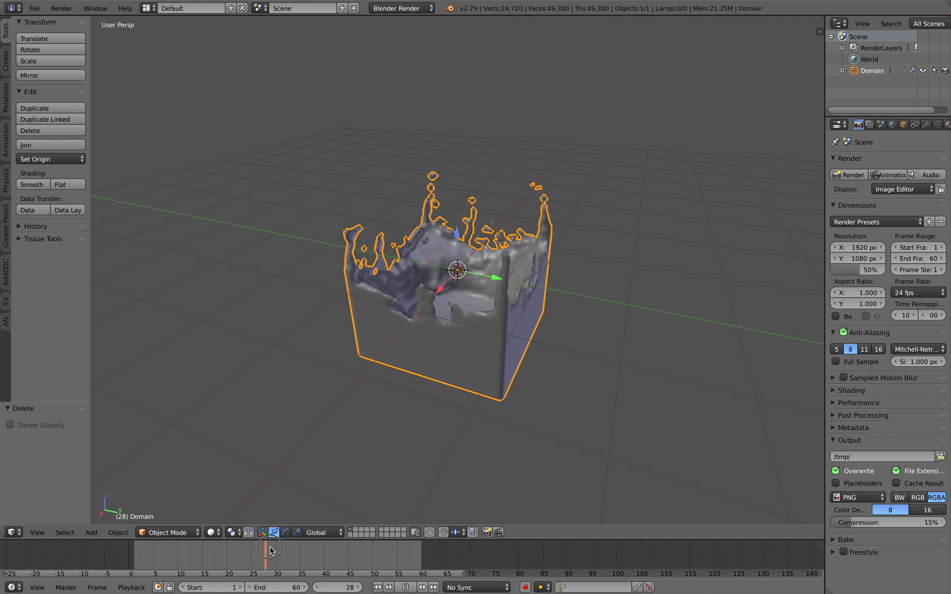
pyautogui.hotkey('alt', 'a')
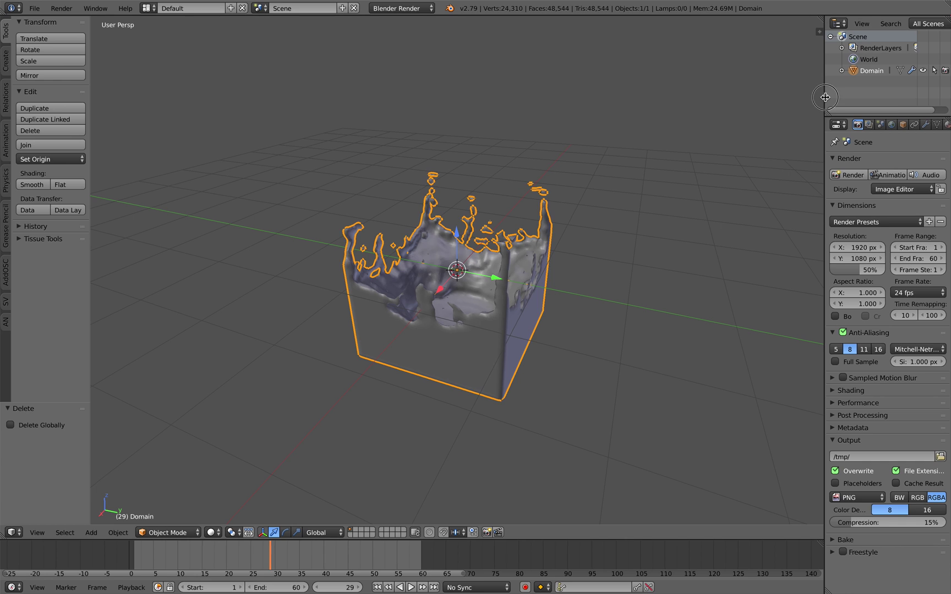
# Step: Widen the properties area and show the Domain object's Mesh Sequence Cache modifier settings
pyautogui.moveTo(825, 104); pyautogui.dragTo(711, 104)
pyautogui.click(813, 125)
pyautogui.scroll(3, 563, 217)
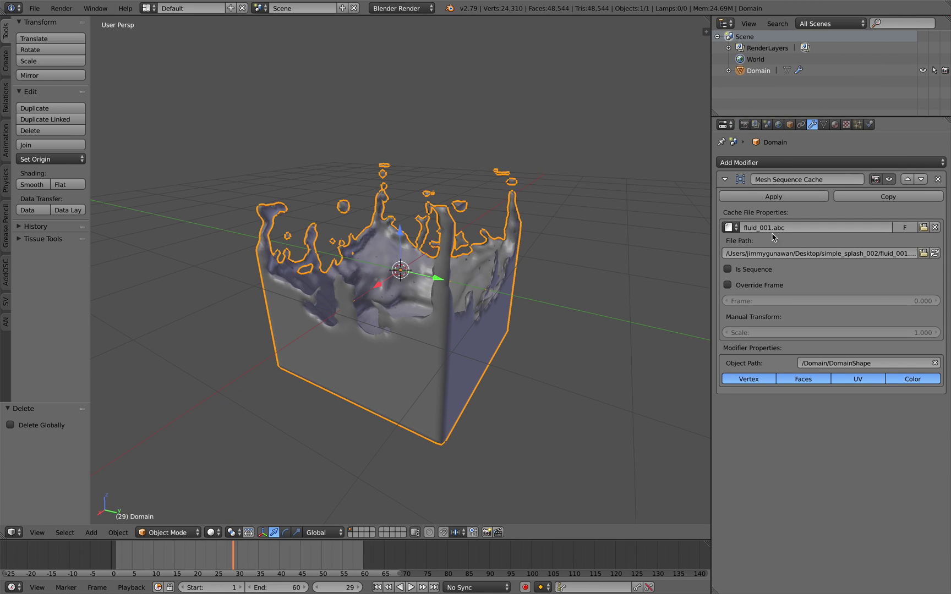
# Step: Save the new scene as fluid_alembic_001.blend in the simple_splash_002 folder
pyautogui.hotkey('ctrl', 's')
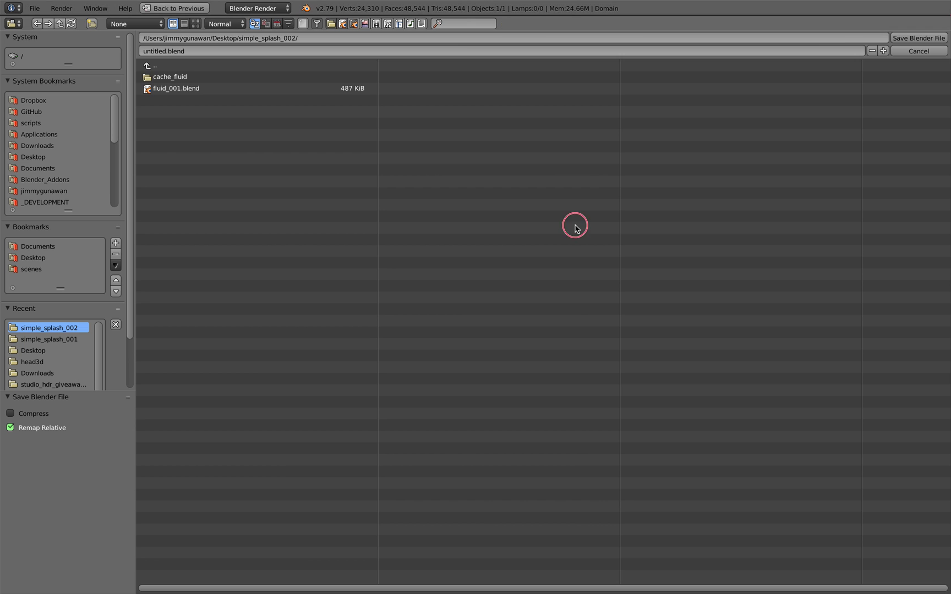
pyautogui.click(167, 48)
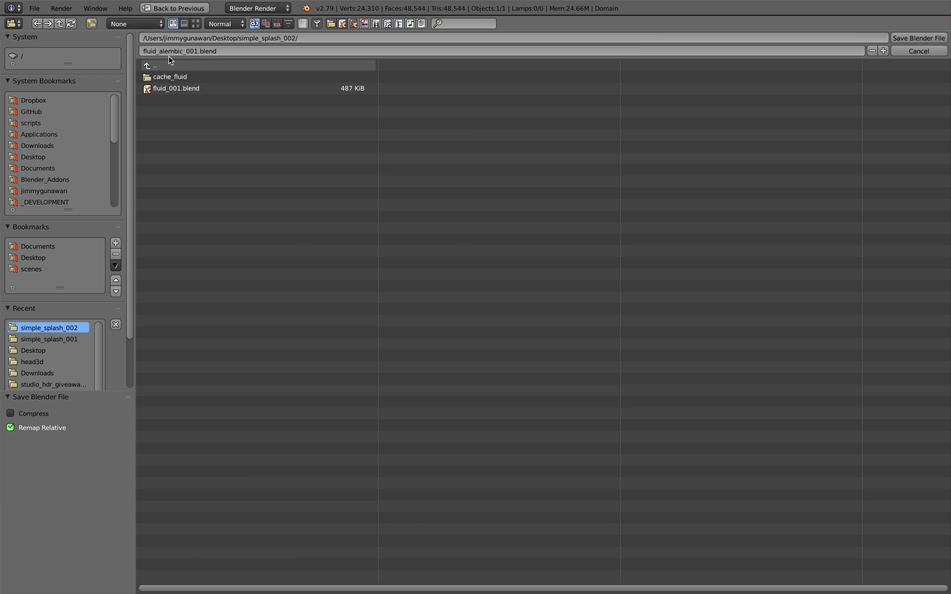
pyautogui.click(918, 38)
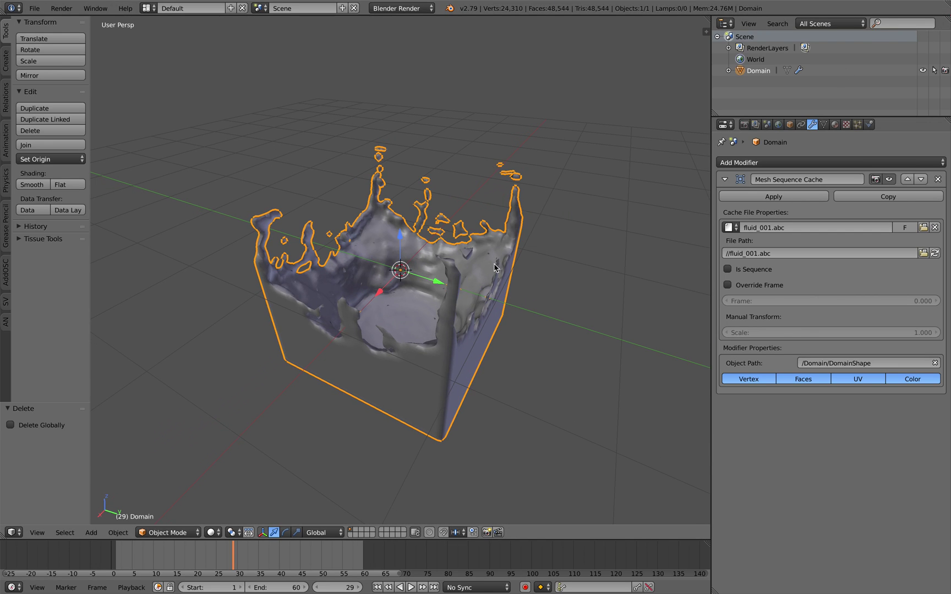
# Step: Enable Override Frame in the Mesh Sequence Cache modifier and drive its frame with the expression #frame / 24
pyautogui.moveTo(493, 232); pyautogui.dragTo(468, 248, button='middle')
pyautogui.moveTo(346, 223); pyautogui.dragTo(466, 266, button='middle')
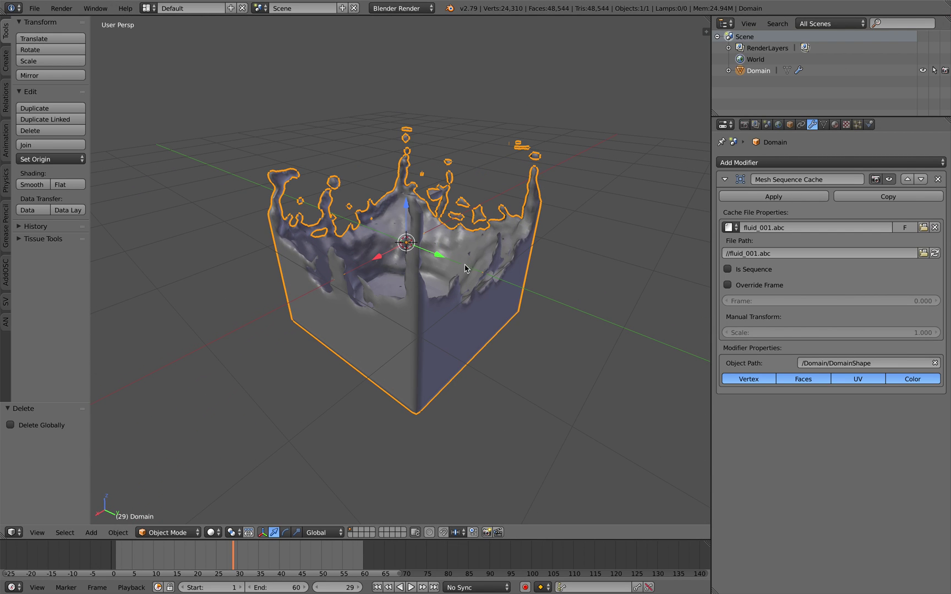
pyautogui.click(755, 286)
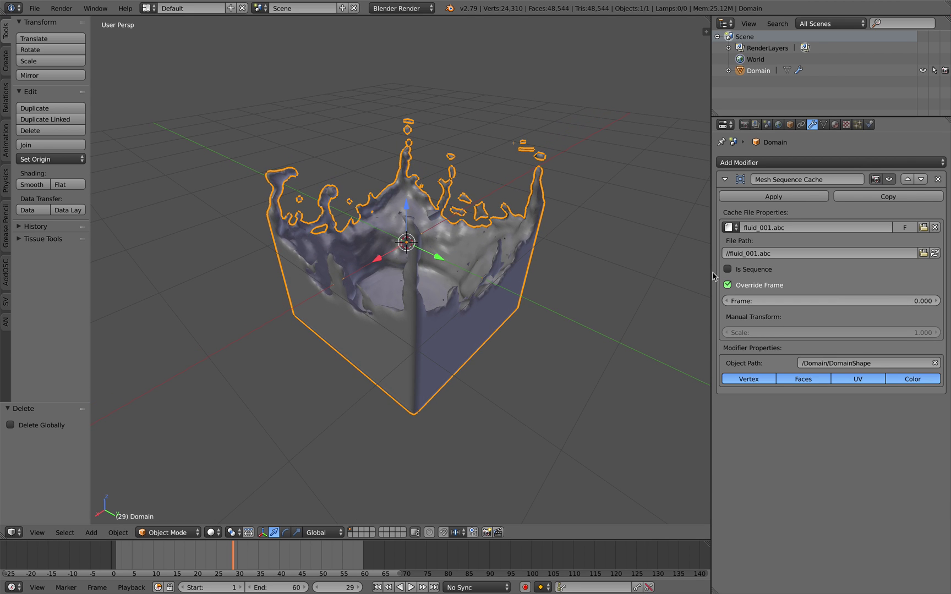
pyautogui.moveTo(713, 275); pyautogui.dragTo(655, 275)
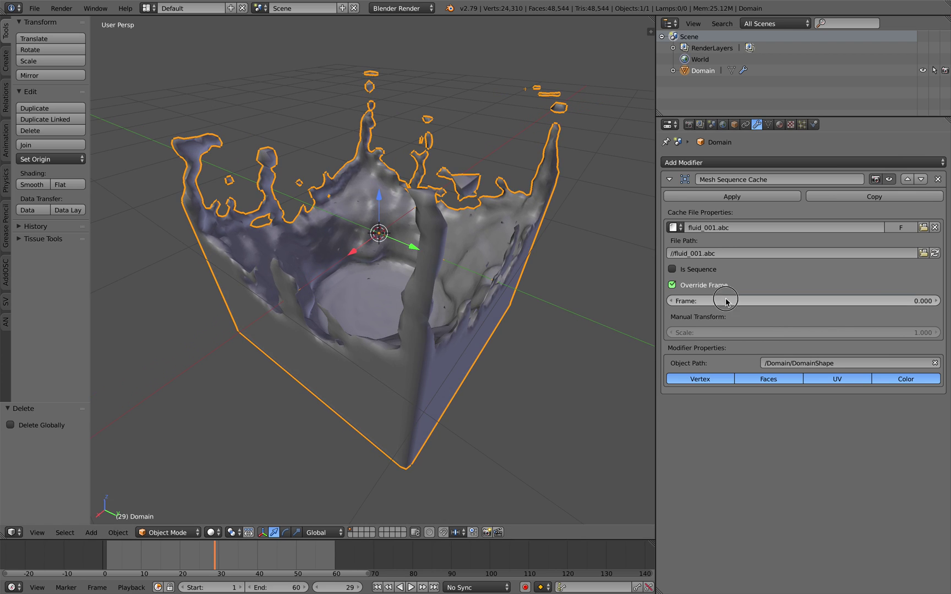
pyautogui.click(763, 301)
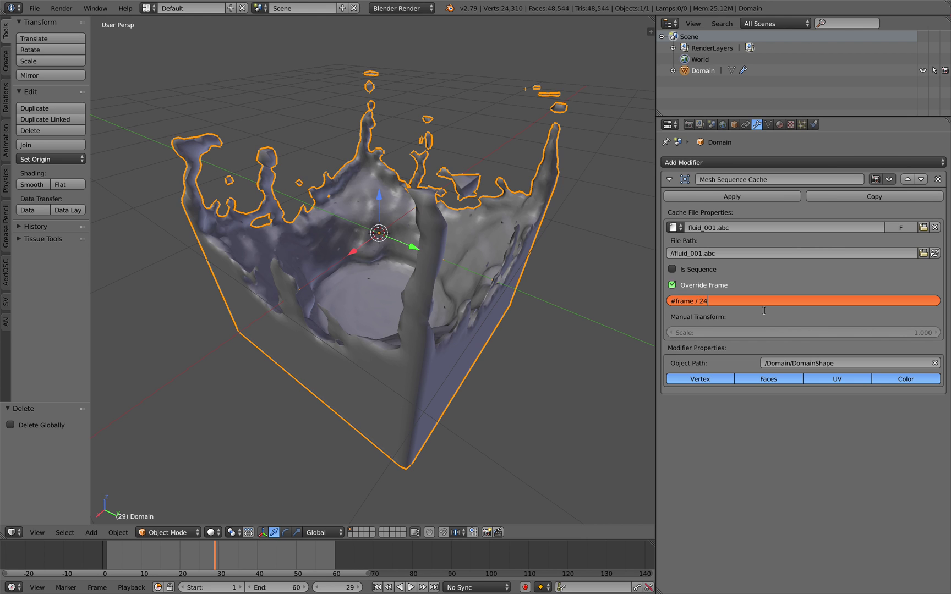
pyautogui.press('Return')
pyautogui.scroll(-2, 407, 427)
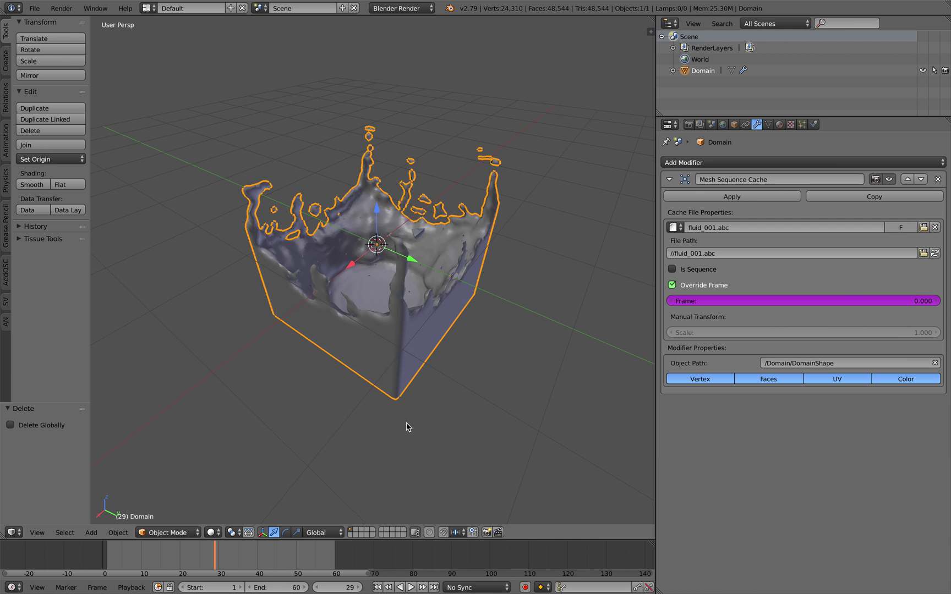
# Step: Scrub the timeline to test the override frame driver and inspect its expression
pyautogui.moveTo(275, 555); pyautogui.dragTo(279, 555)
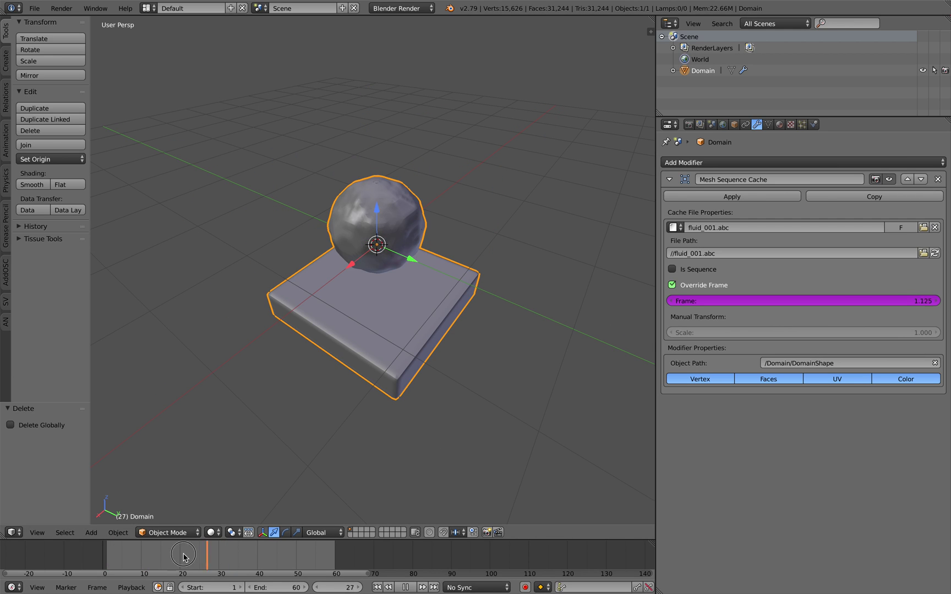
pyautogui.moveTo(273, 578); pyautogui.dragTo(194, 551)
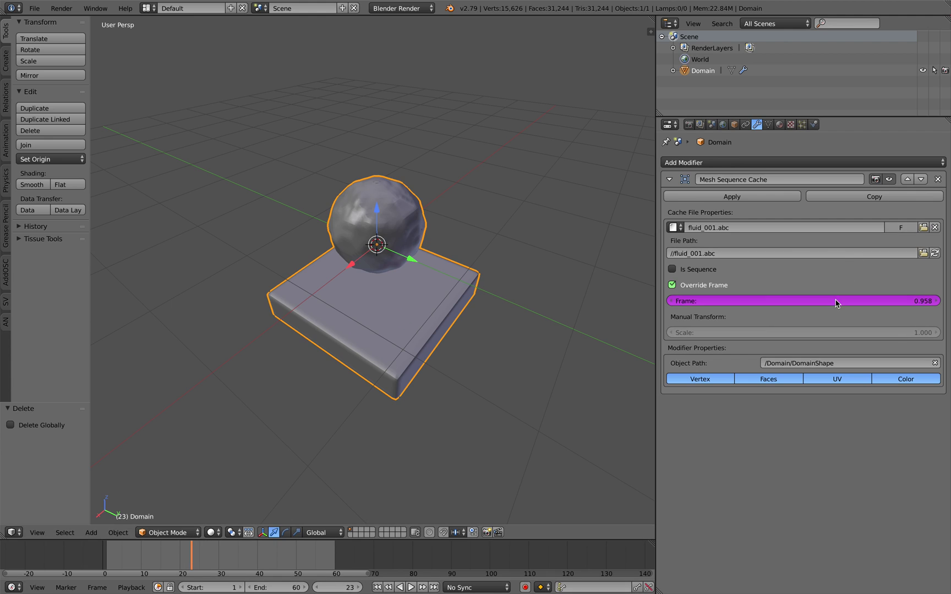
pyautogui.click(790, 302)
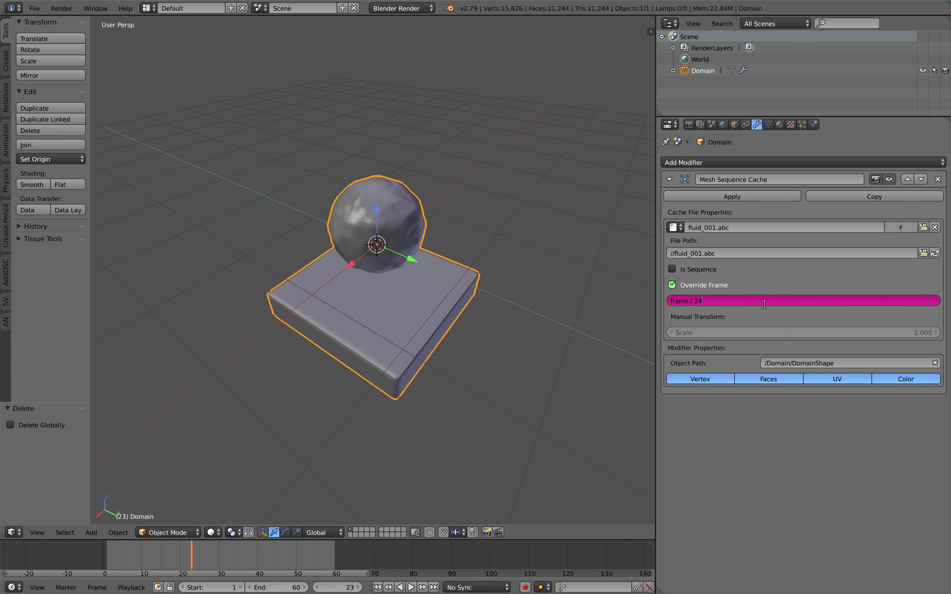
pyautogui.press('Escape')
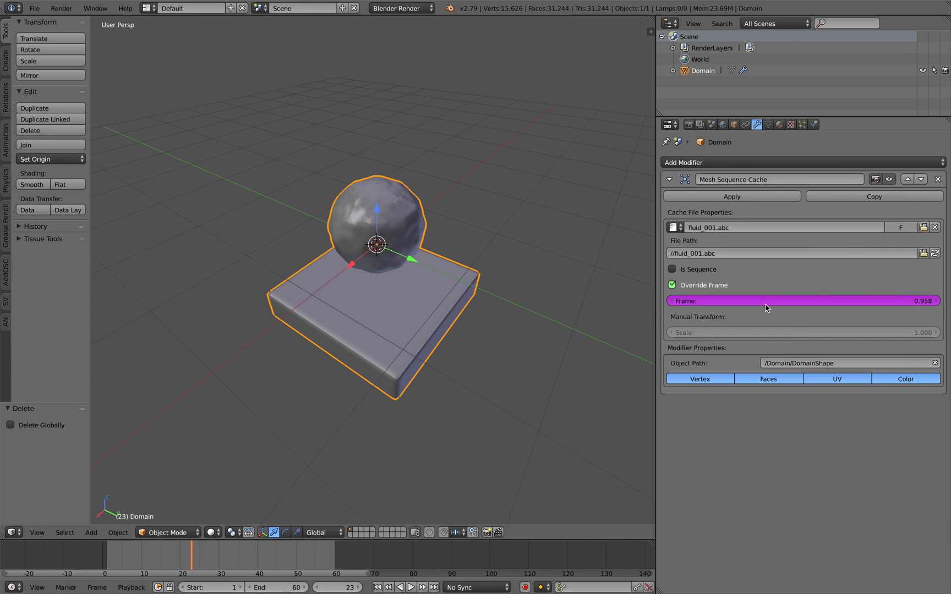
# Step: Change the override frame's driver expression to frame and check the splash at frame 40
pyautogui.moveTo(107, 567); pyautogui.dragTo(258, 572)
pyautogui.click(725, 302)
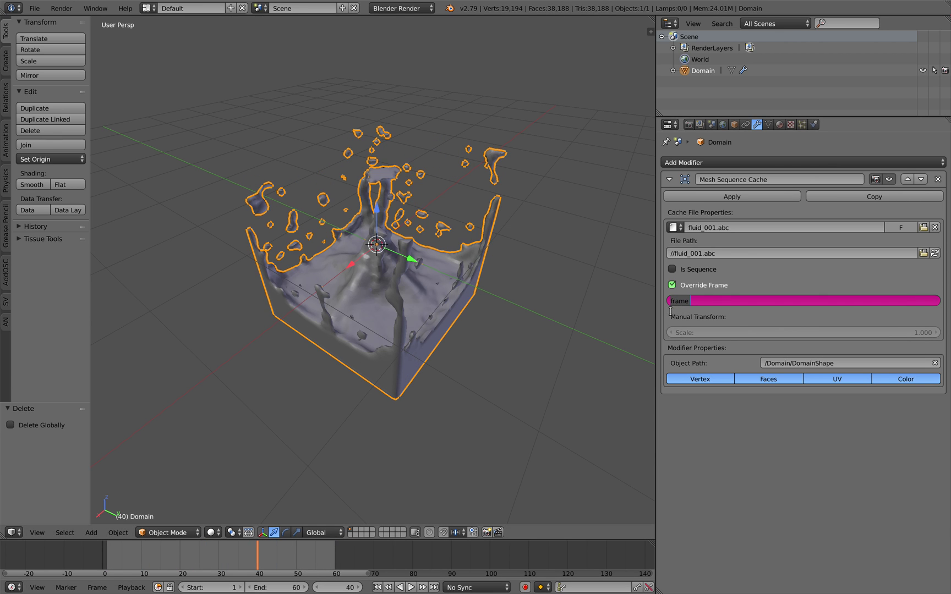
pyautogui.press('Escape')
pyautogui.click(704, 302)
pyautogui.press('Escape')
pyautogui.scroll(2, 427, 300)
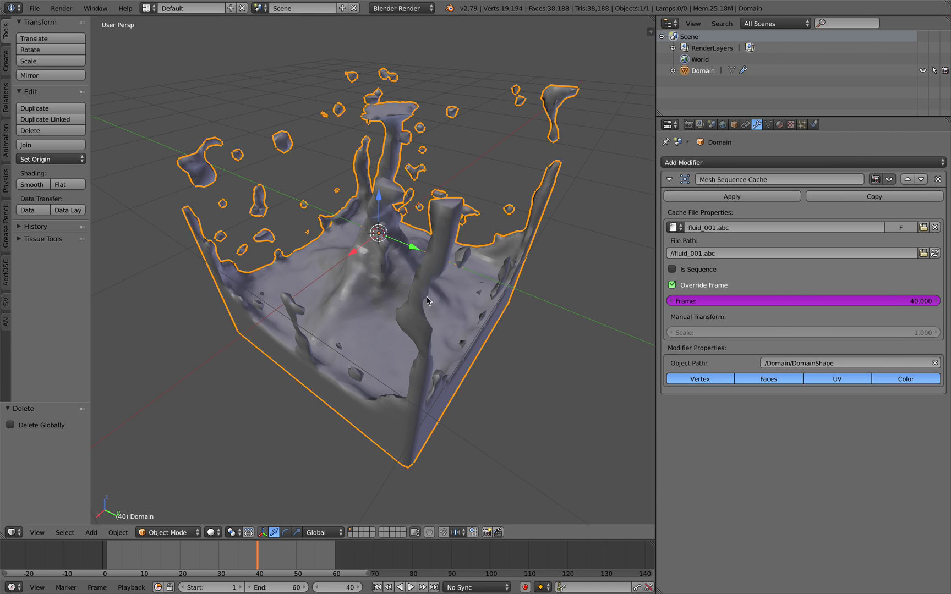
# Step: Check the Relative Paths option in the File section of the user preferences, and close the preferences
pyautogui.moveTo(428, 300); pyautogui.dragTo(415, 294, button='middle')
pyautogui.click(35, 8)
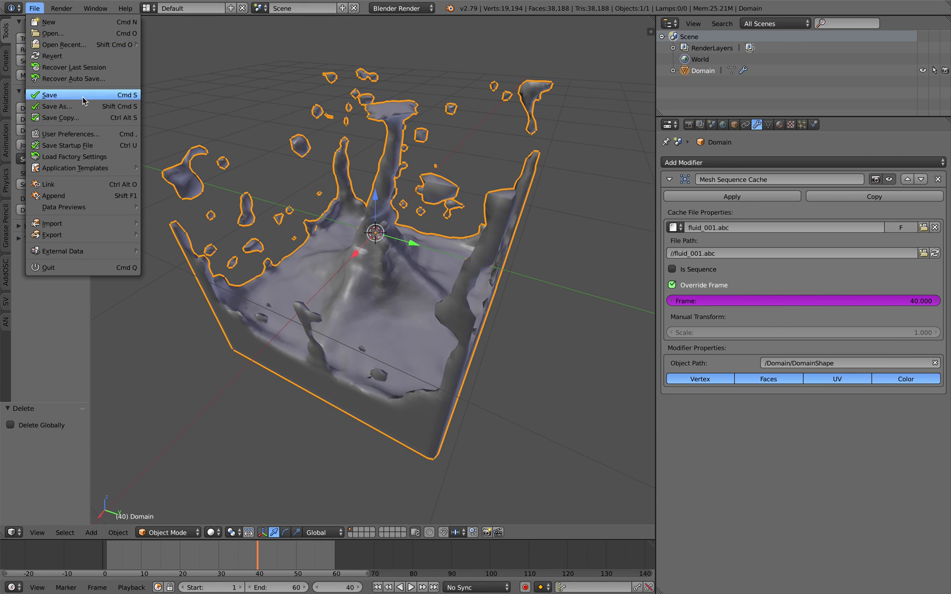
pyautogui.click(83, 127)
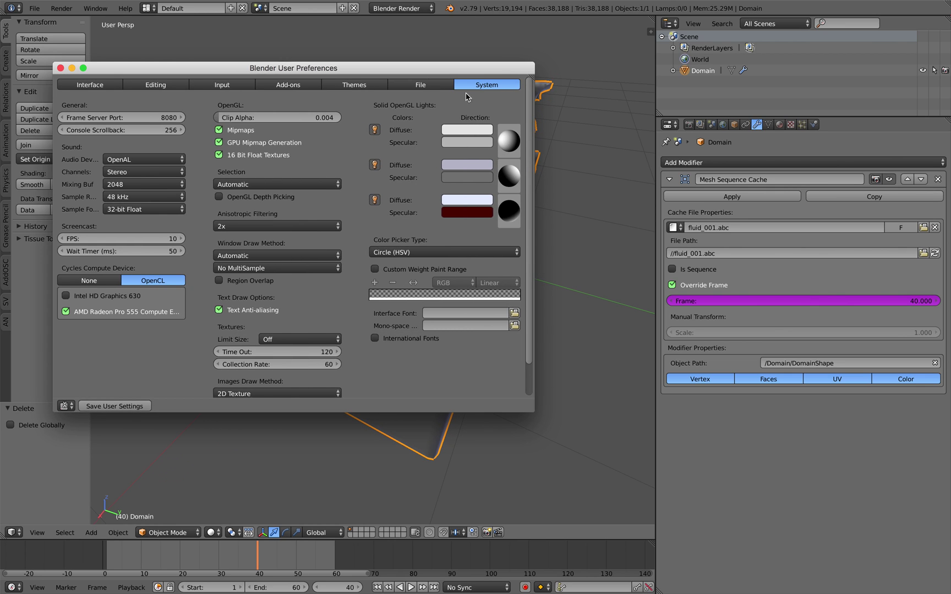
pyautogui.click(443, 86)
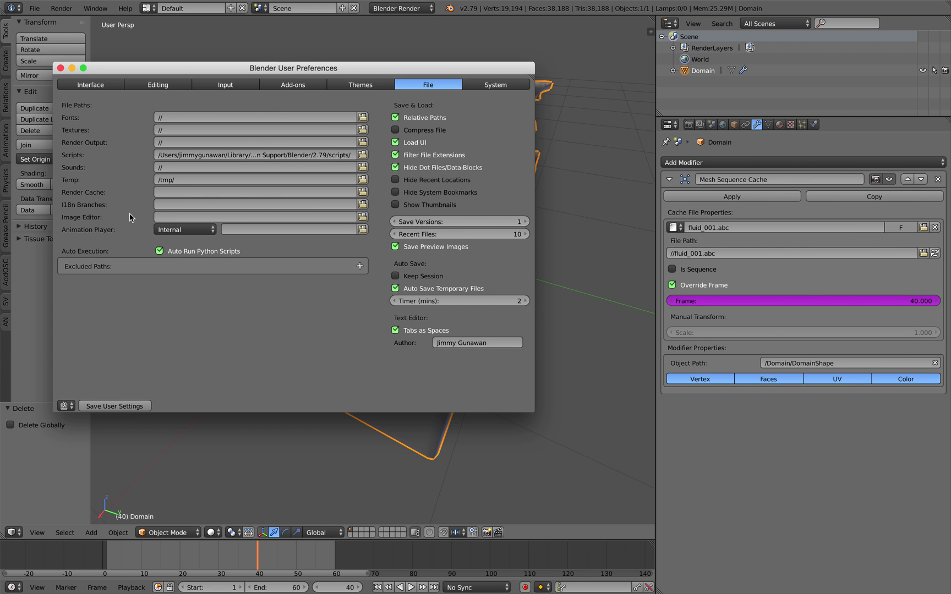
pyautogui.click(61, 68)
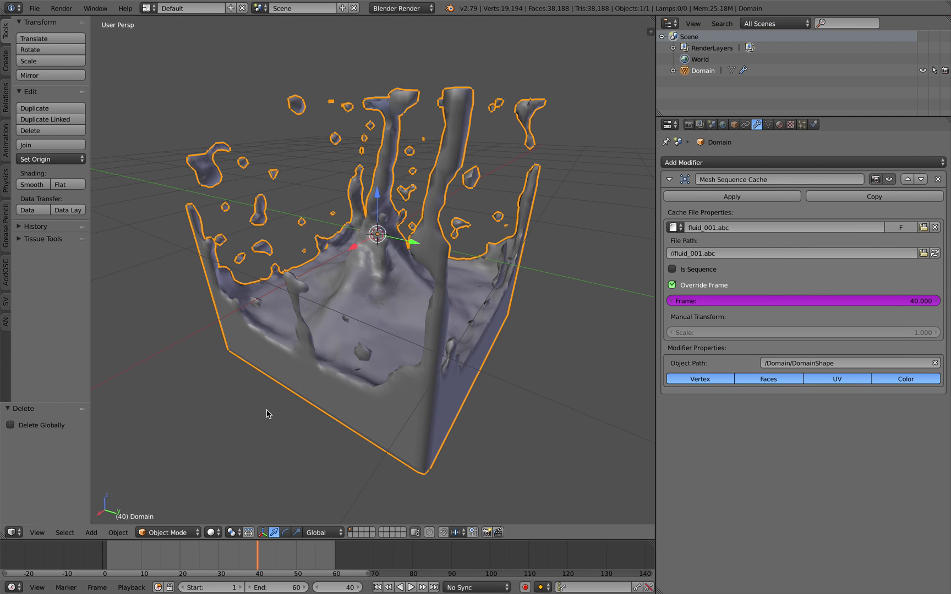
# Step: Play the driven splash animation, go to frame 29 and examine the mesh from several angles
pyautogui.hotkey('alt', 'a')
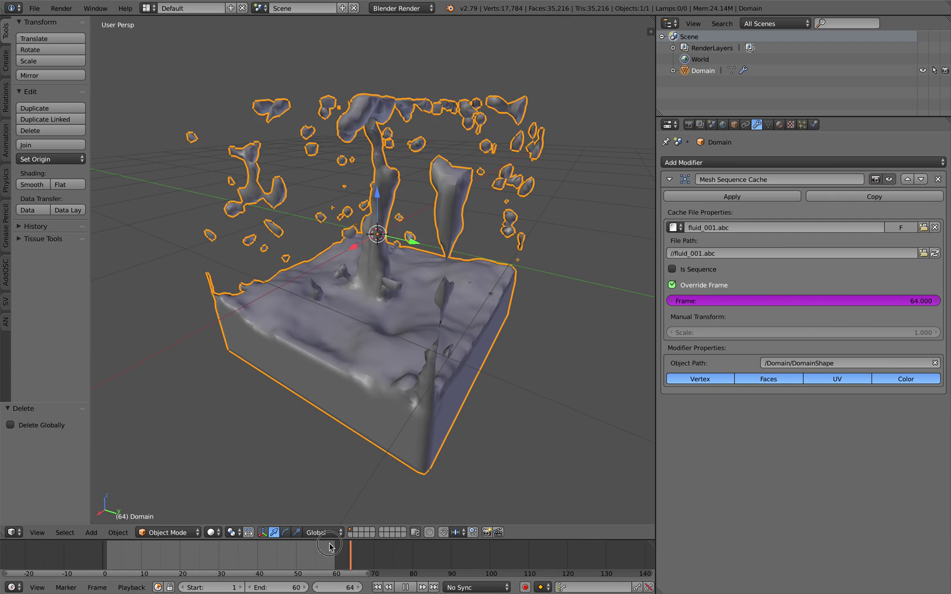
pyautogui.moveTo(330, 547); pyautogui.dragTo(216, 557)
pyautogui.moveTo(342, 447); pyautogui.dragTo(345, 449, button='middle')
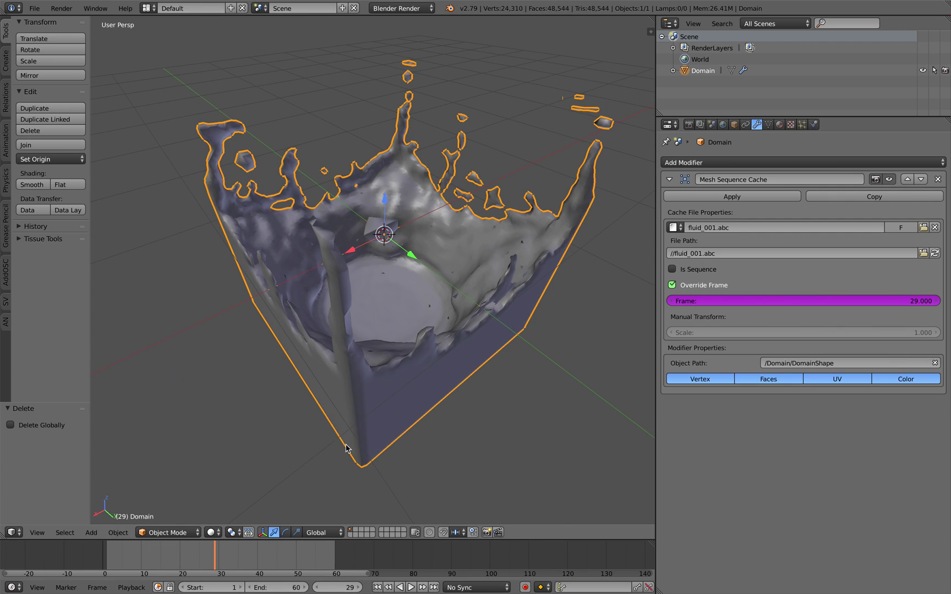
pyautogui.moveTo(331, 373); pyautogui.dragTo(364, 211, button='middle')
# Step: Switch to Terminal, reposition both of its windows and enlarge the blender-2.80.0 shell window
pyautogui.hotkey('ctrl', 'Left')
pyautogui.hotkey('ctrl', 'Left')
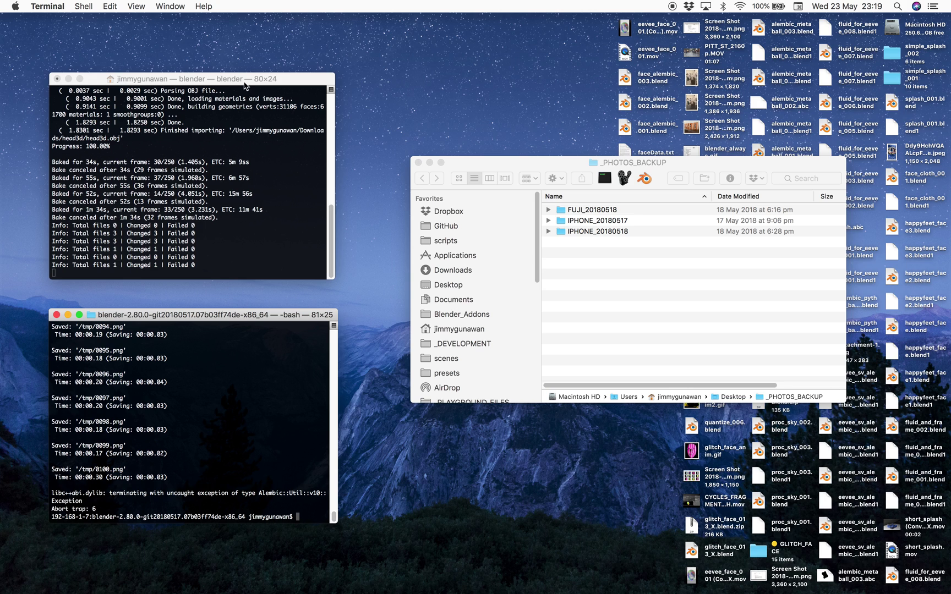
pyautogui.moveTo(245, 84); pyautogui.dragTo(251, 75)
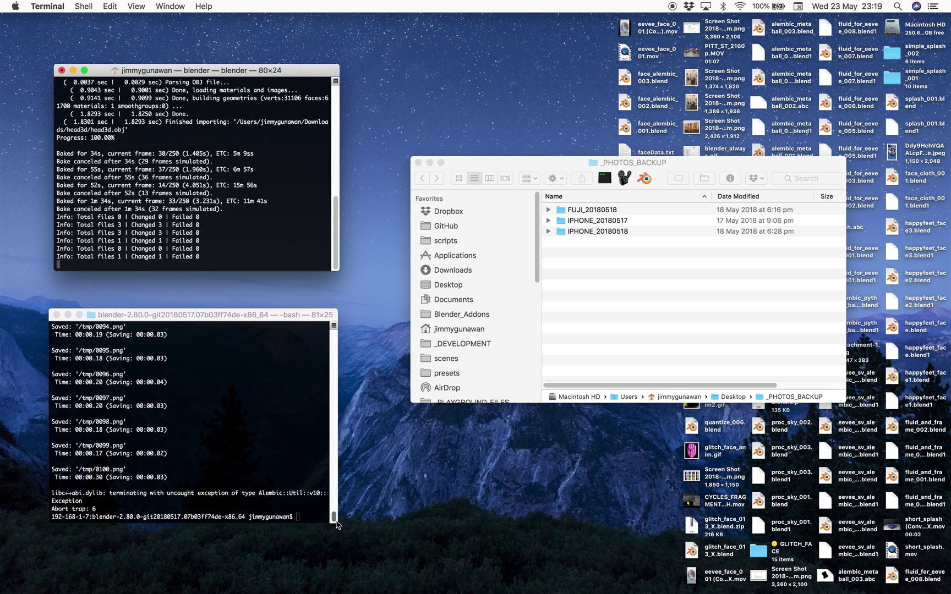
pyautogui.moveTo(236, 318); pyautogui.dragTo(243, 306)
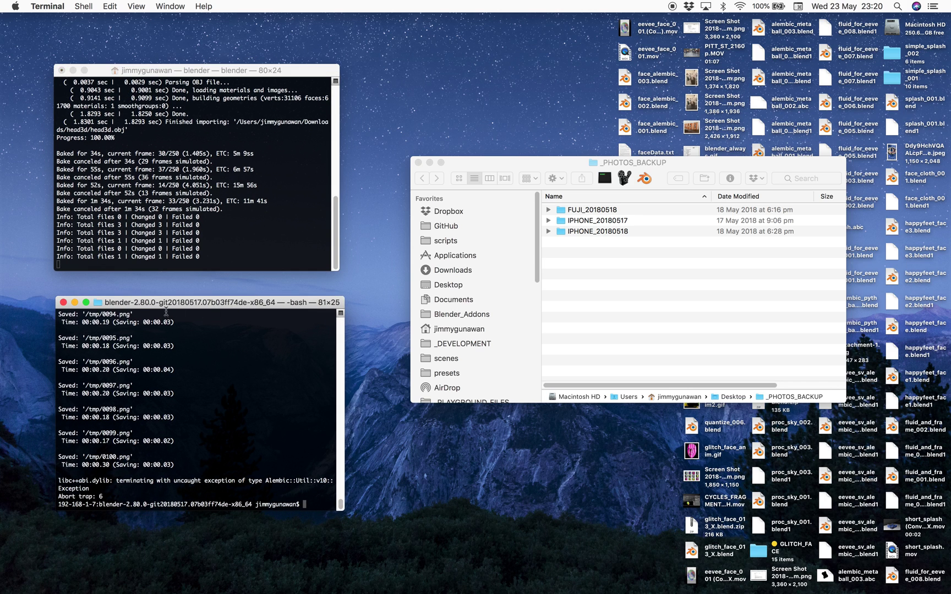
pyautogui.moveTo(169, 303); pyautogui.dragTo(173, 302)
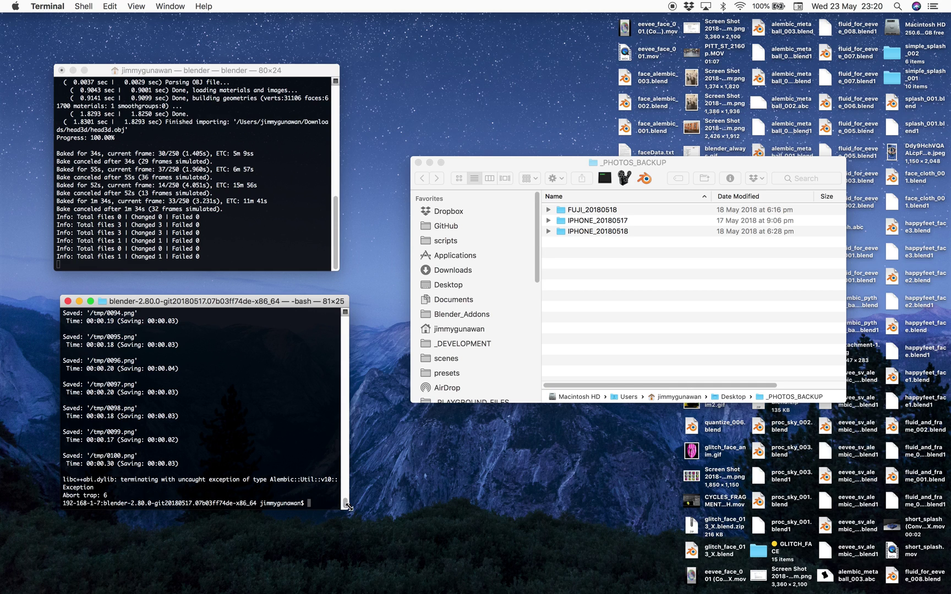
pyautogui.moveTo(363, 510); pyautogui.dragTo(578, 533)
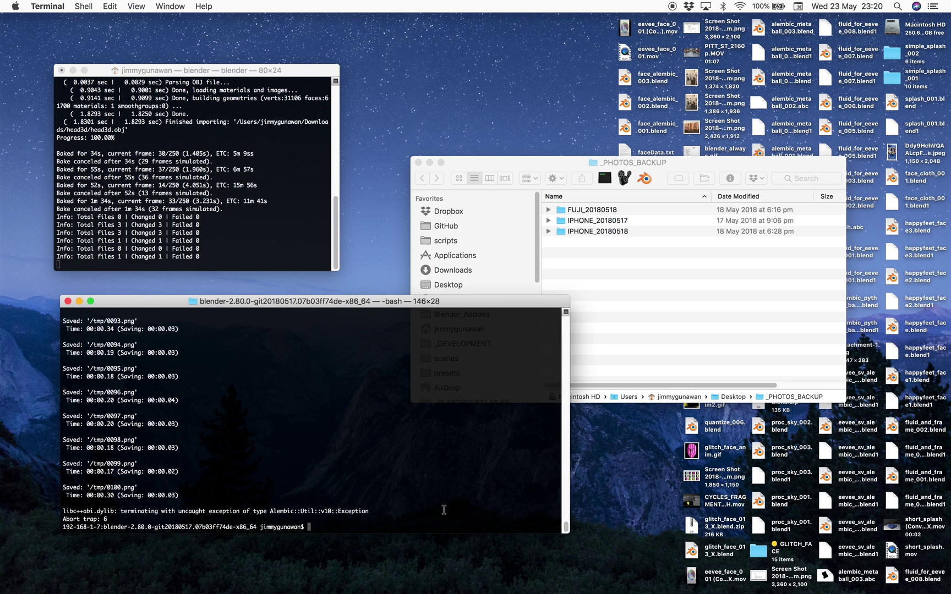
# Step: Launch Blender 2.80 from the shell with ./blender.app/Contents/MacOS/blender --enable-copy-on-write
pyautogui.press('Up')
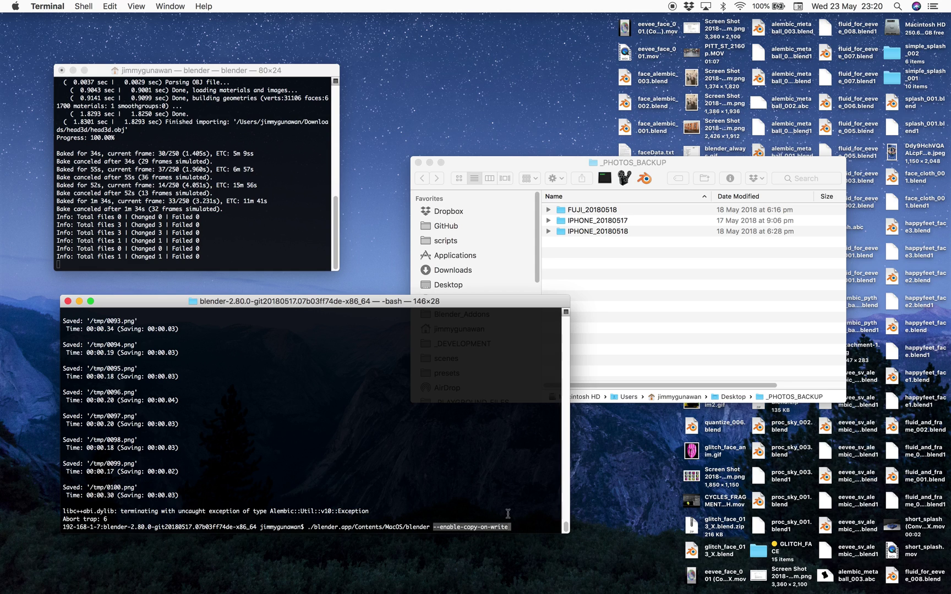
pyautogui.click(439, 516)
pyautogui.moveTo(433, 526); pyautogui.dragTo(435, 519)
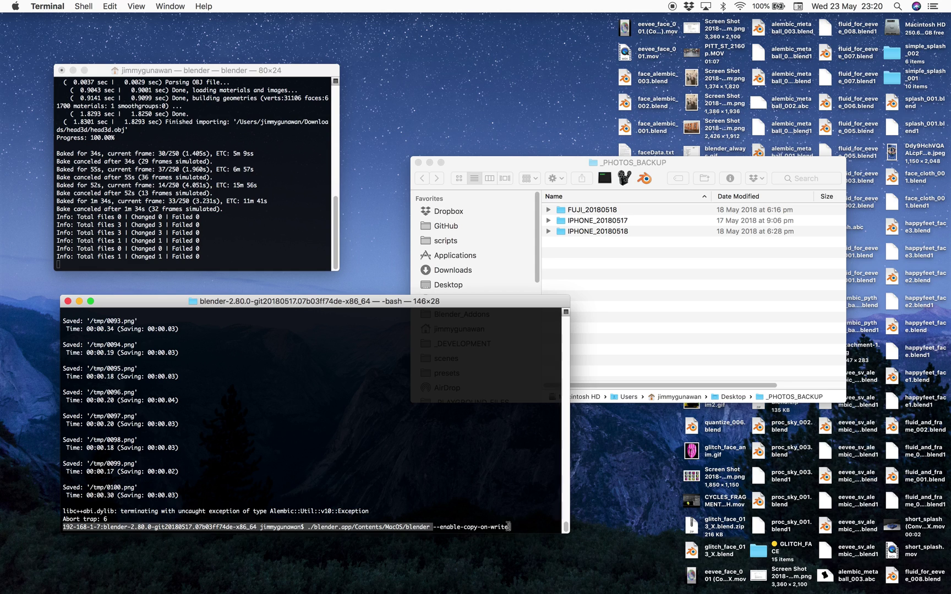
pyautogui.click(435, 526)
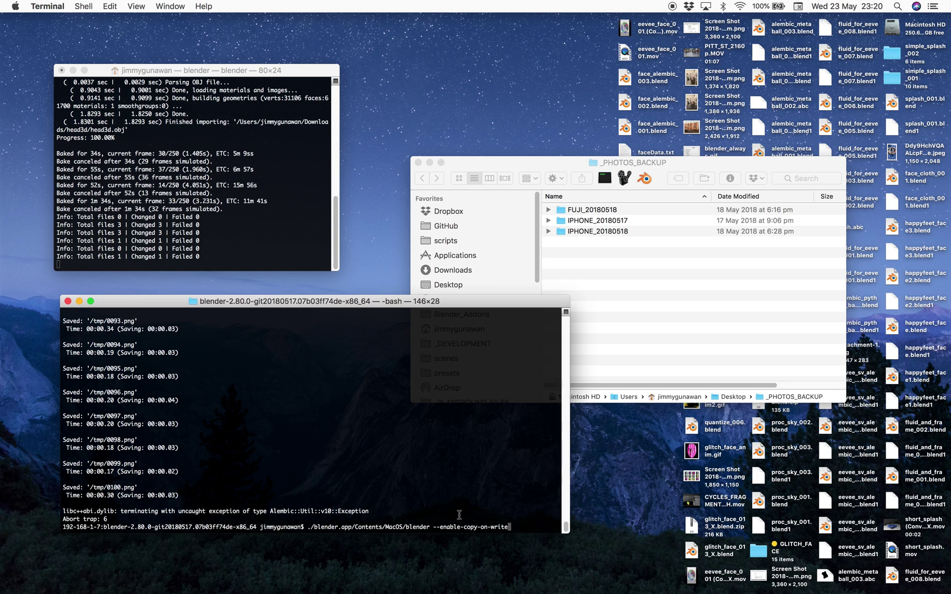
pyautogui.press('Return')
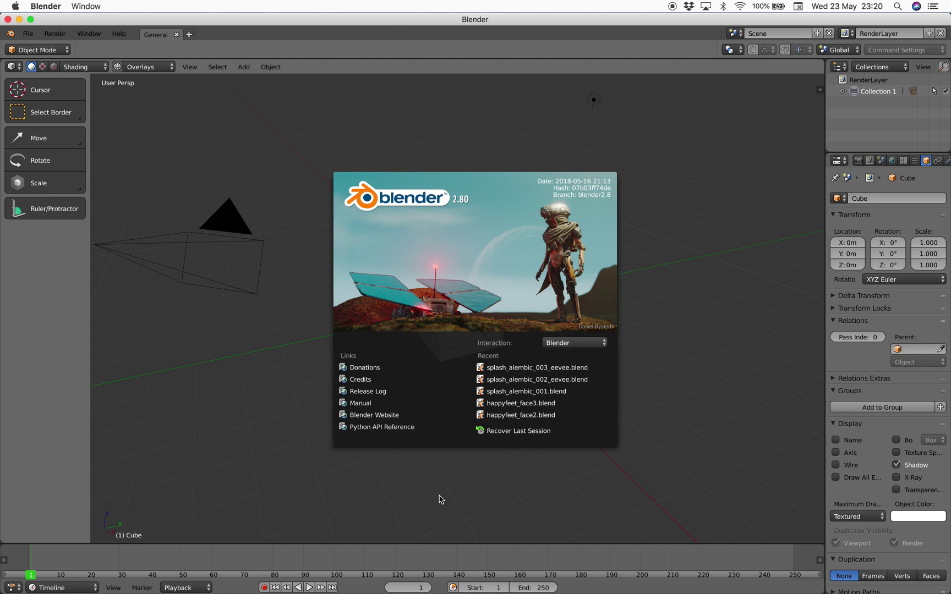
# Step: Switch to the launched Blender 2.80 window and make it full screen
pyautogui.click(282, 323)
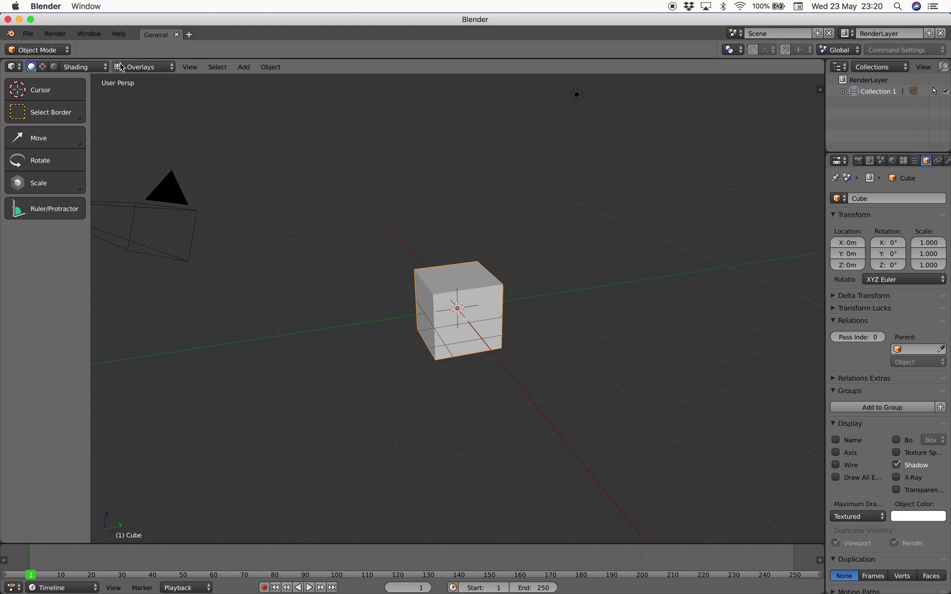
pyautogui.click(31, 19)
pyautogui.moveTo(471, 240); pyautogui.dragTo(437, 234, button='middle')
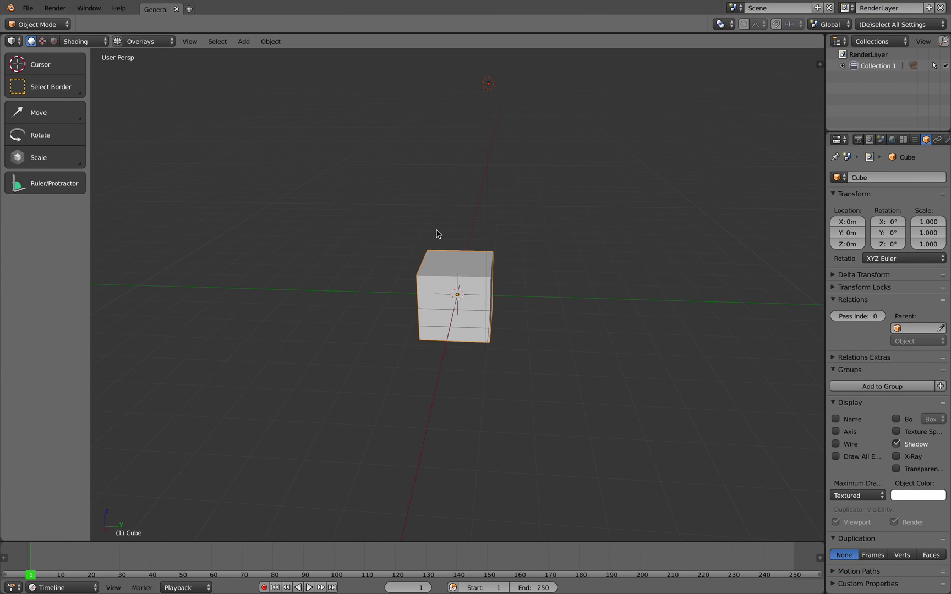
# Step: Delete the default cube and open fluid_alembic_001.blend from the simple_splash_002 folder
pyautogui.press('Delete')
pyautogui.click(27, 8)
pyautogui.click(42, 32)
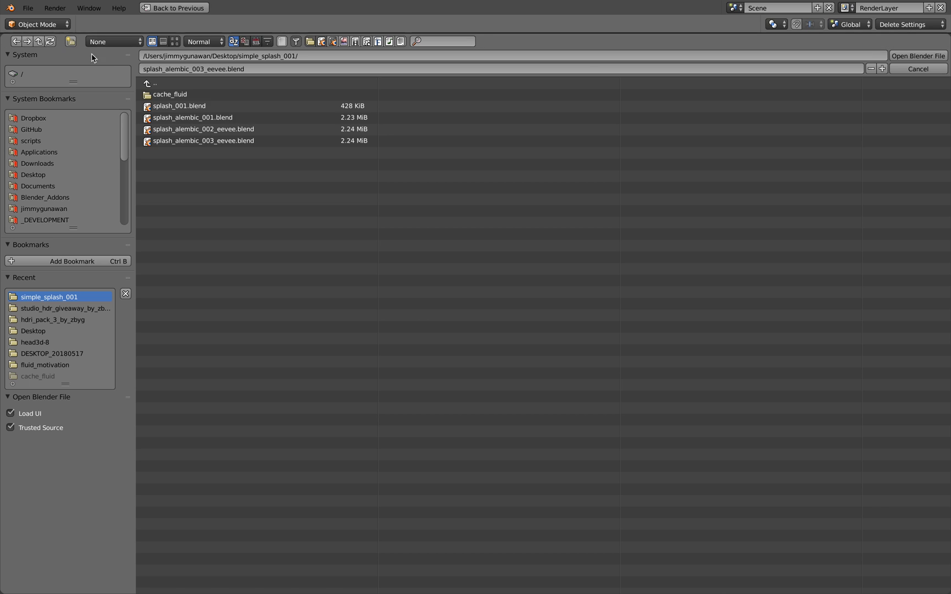
pyautogui.click(160, 84)
pyautogui.click(198, 153)
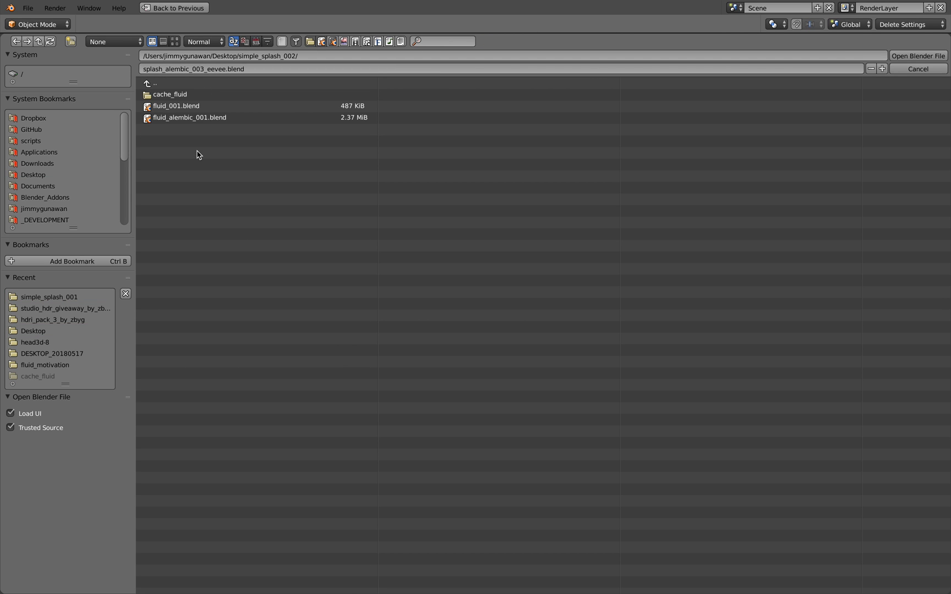
pyautogui.click(190, 117)
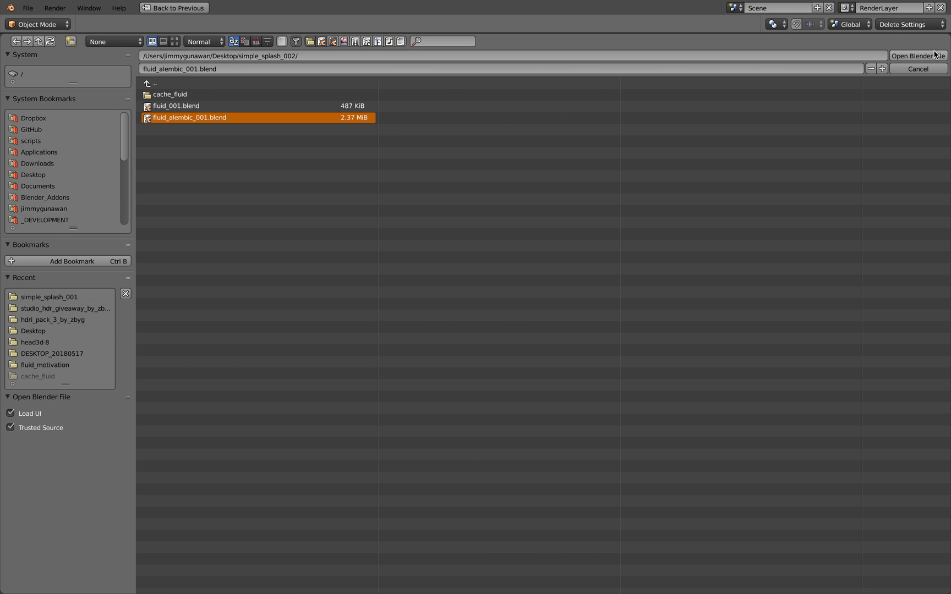
pyautogui.click(918, 56)
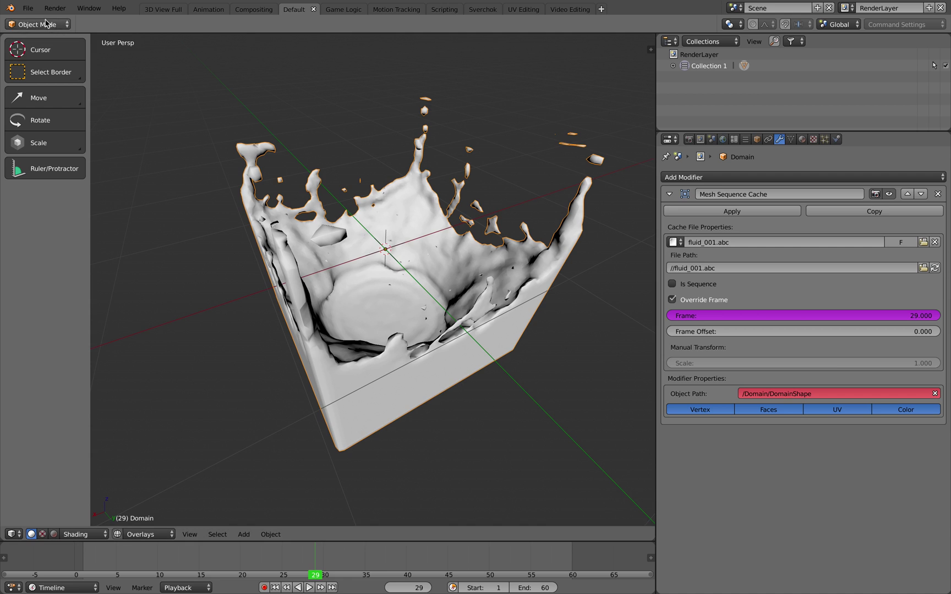
# Step: Save the scene as fluid_alembic_002_eevee.blend in the simple_splash_002 folder
pyautogui.click(27, 9)
pyautogui.click(79, 107)
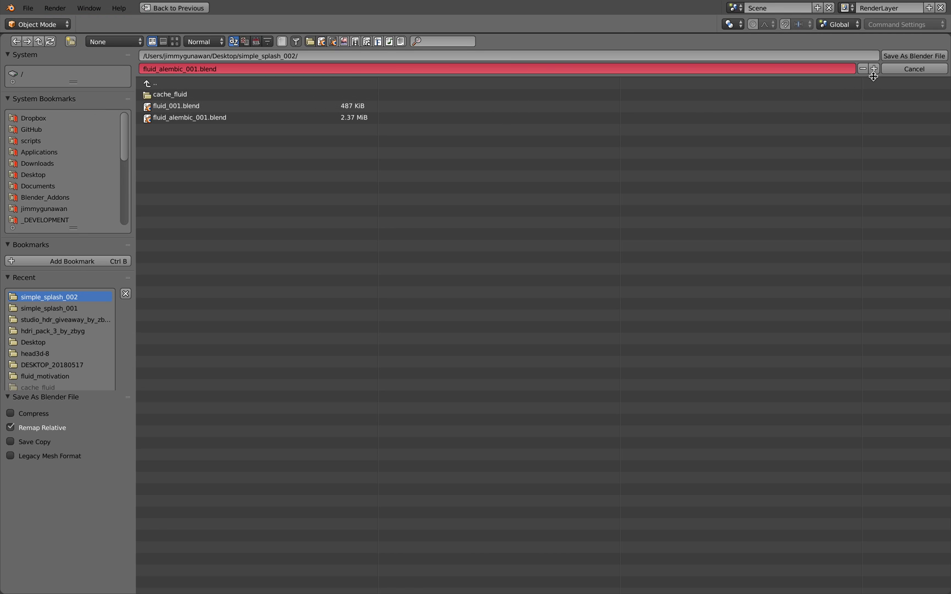
pyautogui.click(873, 69)
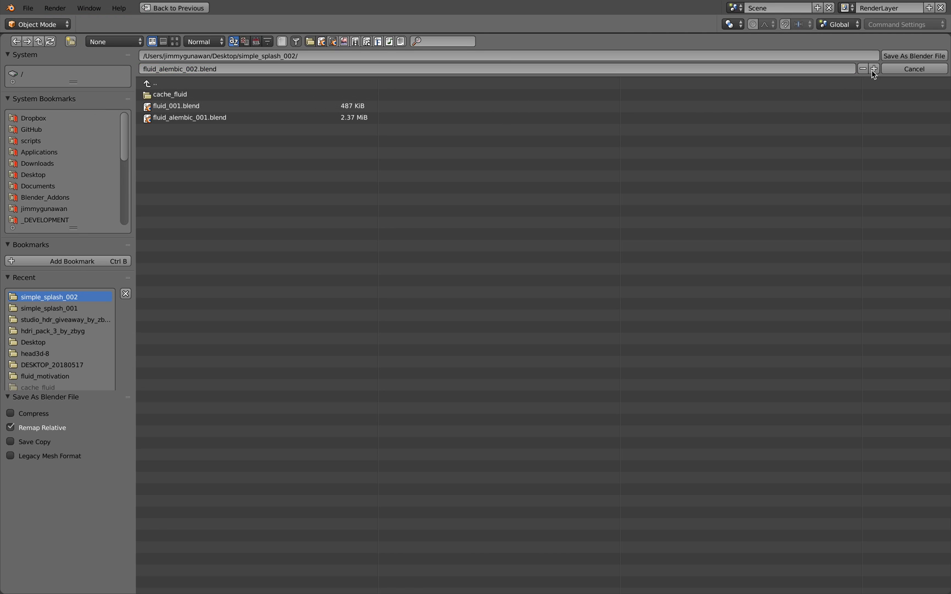
pyautogui.click(192, 67)
pyautogui.click(199, 68)
pyautogui.click(885, 59)
# Step: Examine the splash mesh from several angles and check that the render engine is set to Eevee
pyautogui.scroll(-5, 330, 304)
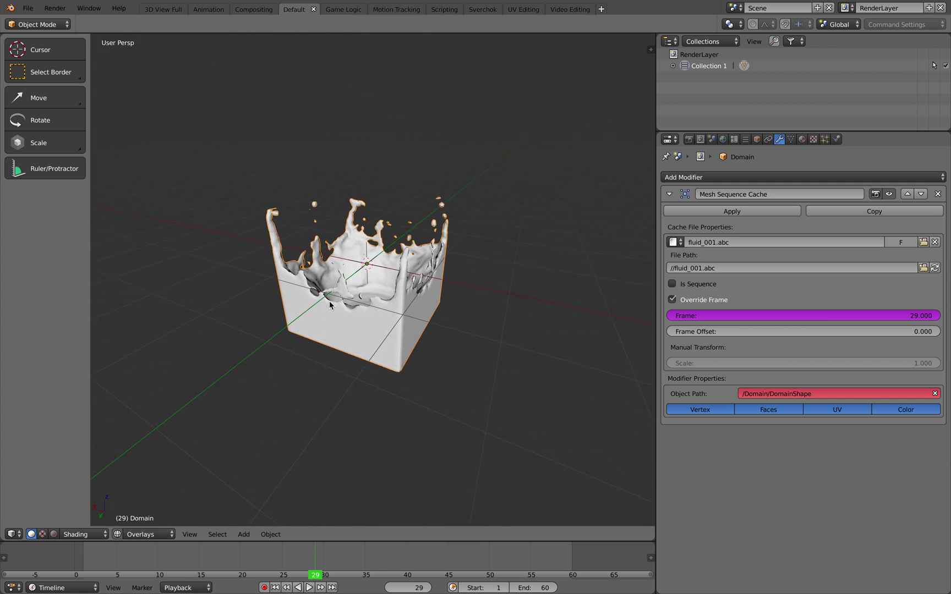
pyautogui.scroll(2, 330, 305)
pyautogui.moveTo(330, 305); pyautogui.dragTo(295, 308, button='middle')
pyautogui.scroll(-1, 295, 308)
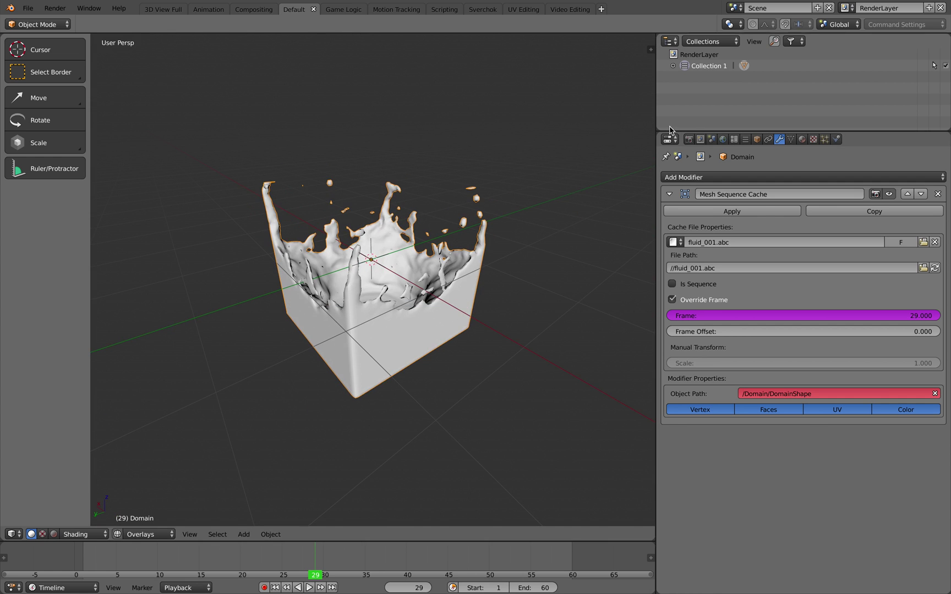
pyautogui.click(689, 140)
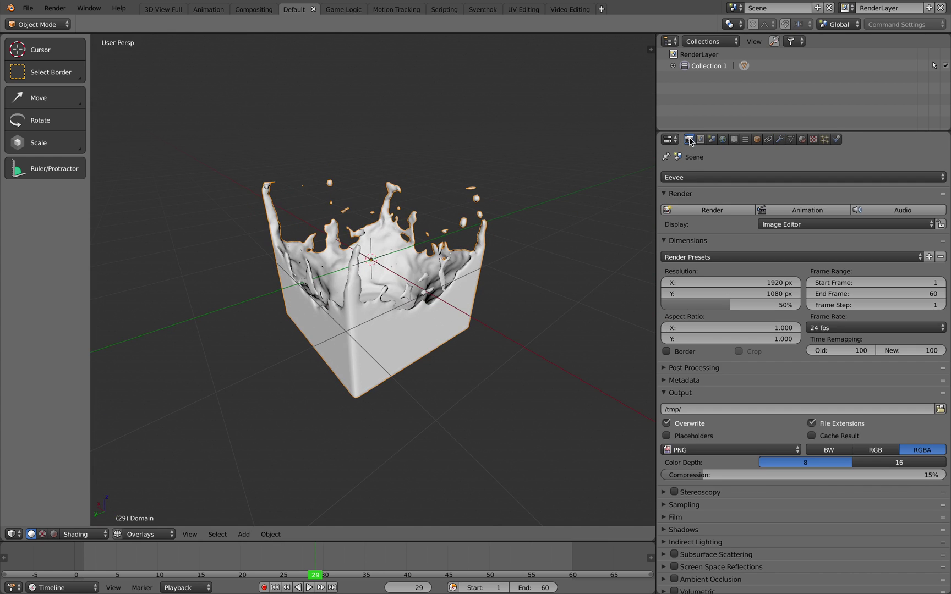
pyautogui.click(691, 179)
pyautogui.moveTo(437, 236); pyautogui.dragTo(441, 236, button='middle')
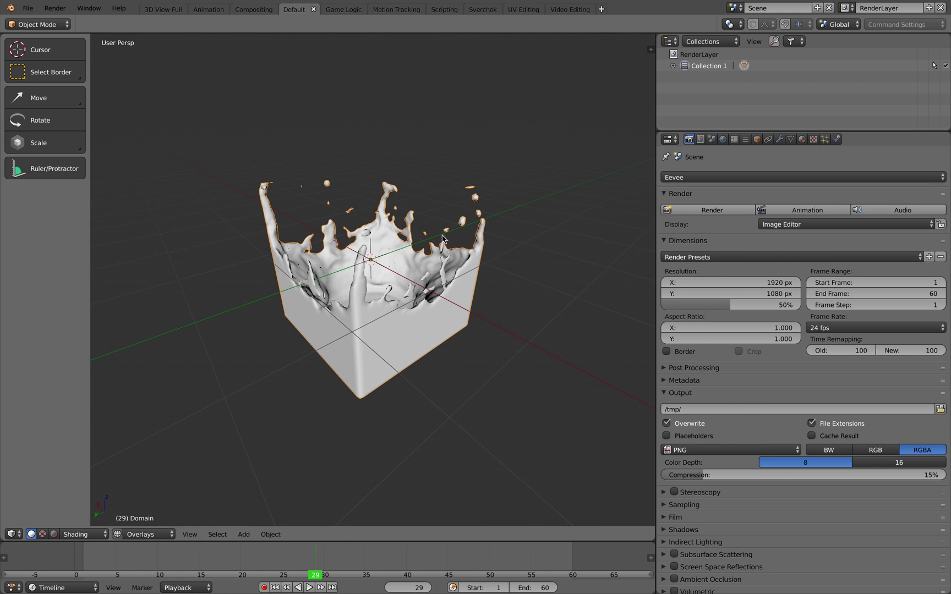
# Step: Add a new material to the Domain splash mesh
pyautogui.click(802, 139)
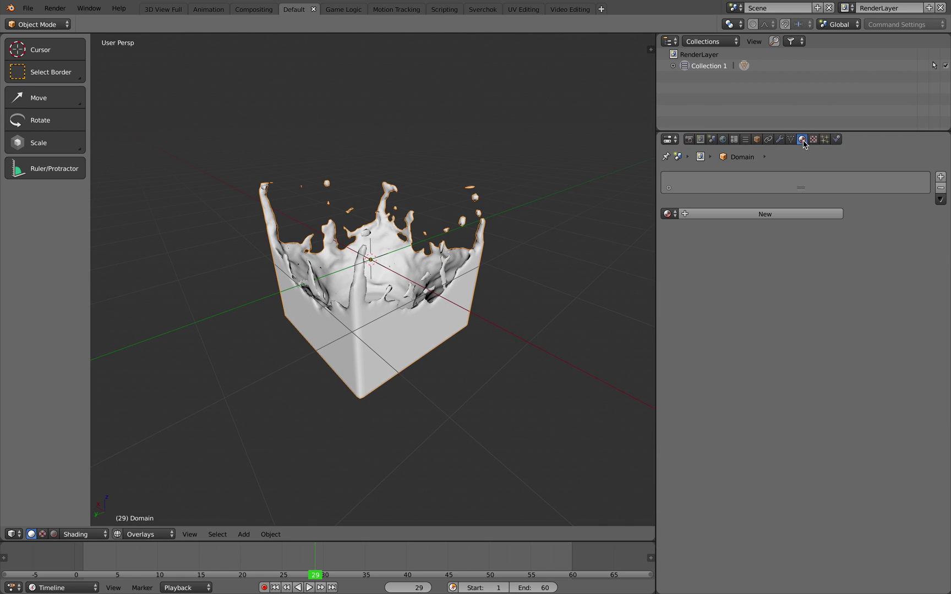
pyautogui.click(773, 215)
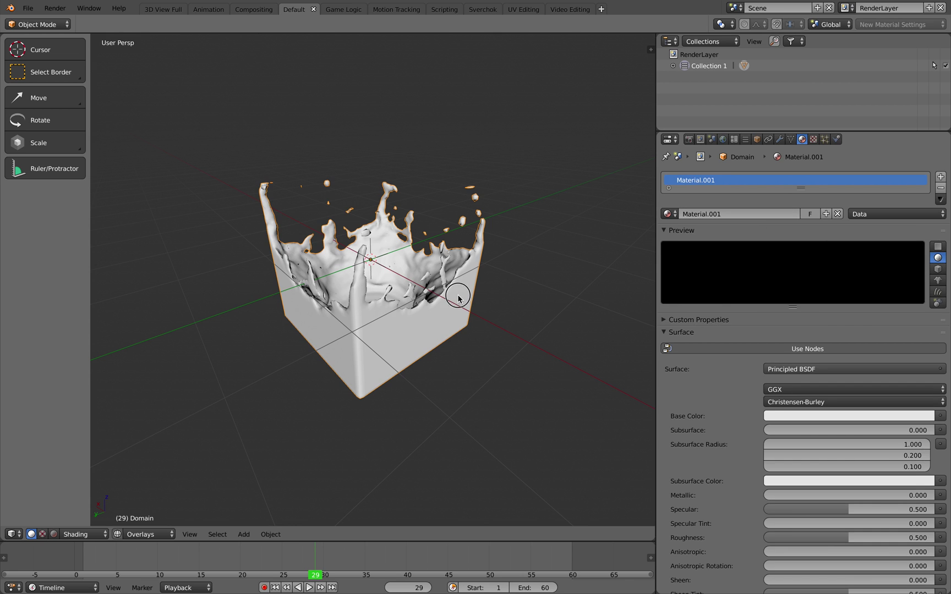
pyautogui.moveTo(458, 299); pyautogui.dragTo(462, 269, button='middle')
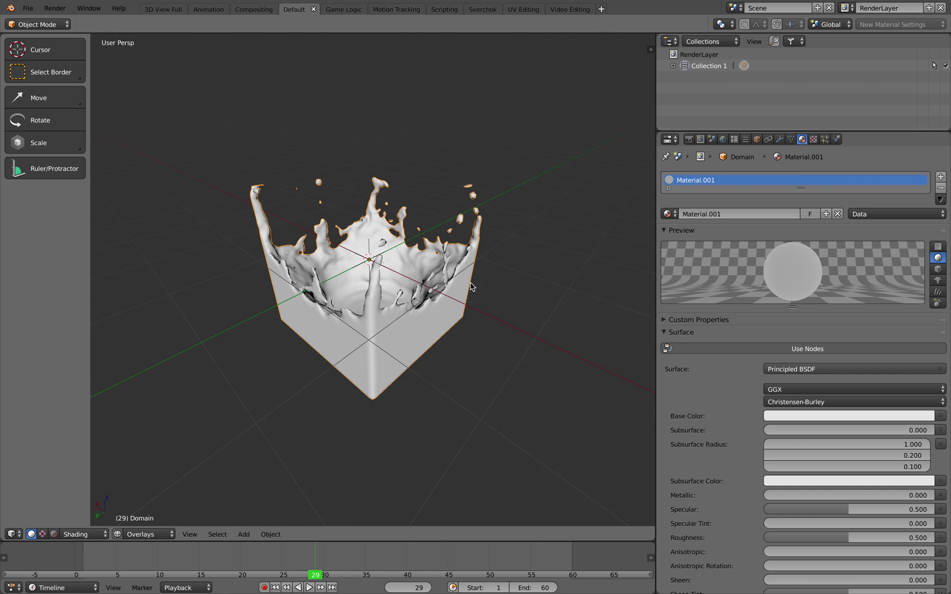
pyautogui.scroll(-1, 470, 286)
# Step: Assign an Environment Texture to the world background color and start opening an image for it
pyautogui.click(723, 141)
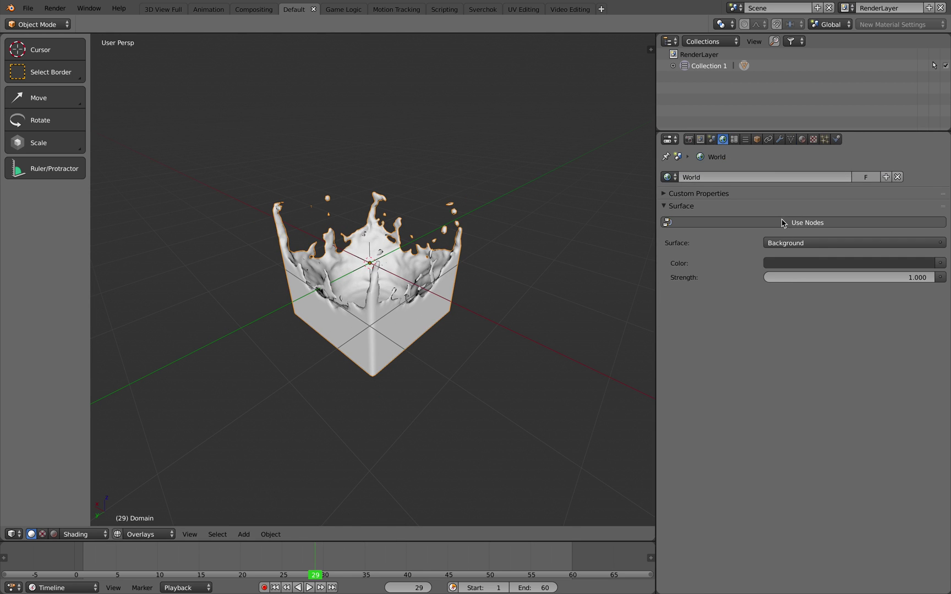
pyautogui.click(943, 264)
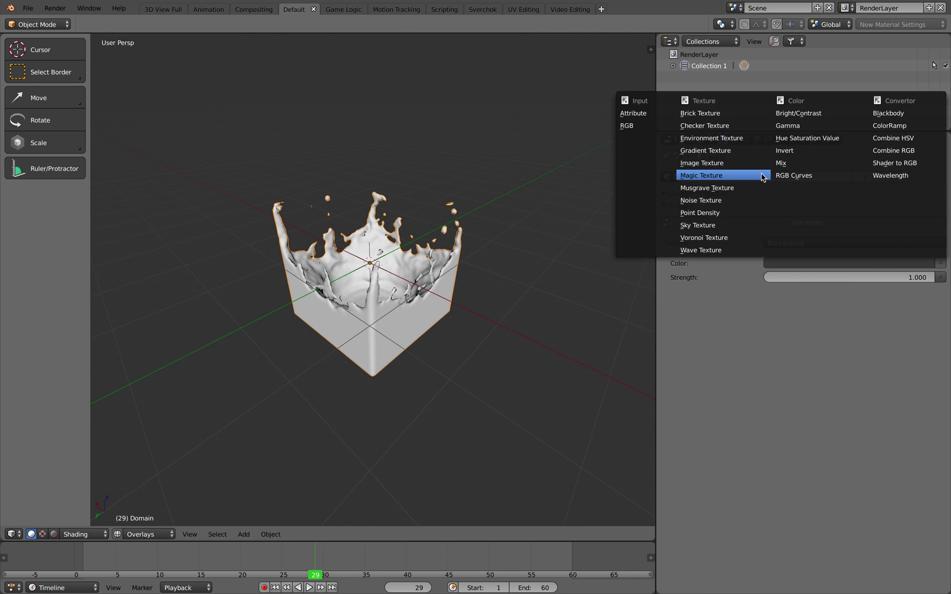
pyautogui.click(721, 150)
pyautogui.click(903, 278)
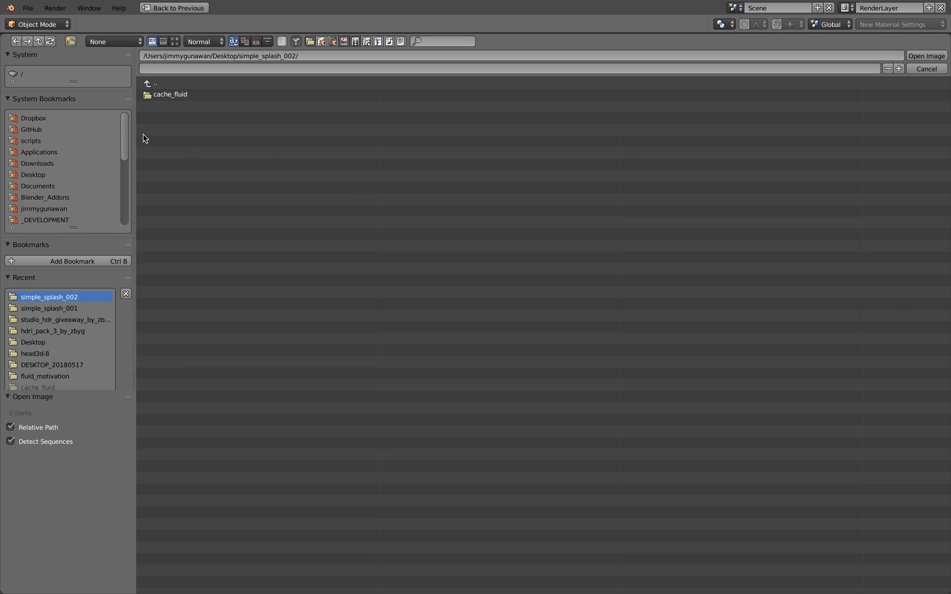
# Step: Load studio015.hdr from Documents/_HDR_LIBRARY/studio_hdr_giveaway_by_zbyg as the world environment image, browsing the files as thumbnails
pyautogui.click(75, 188)
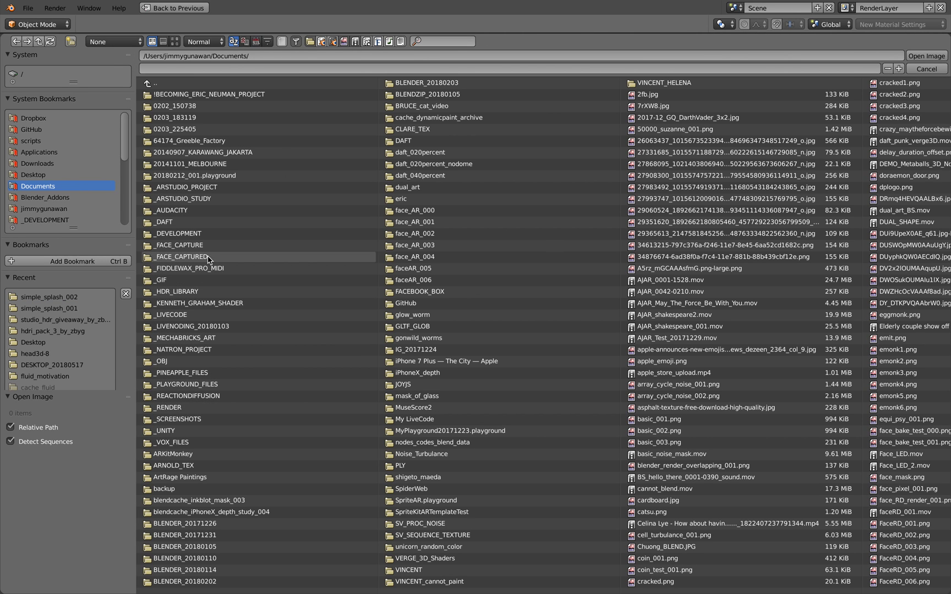
pyautogui.click(206, 292)
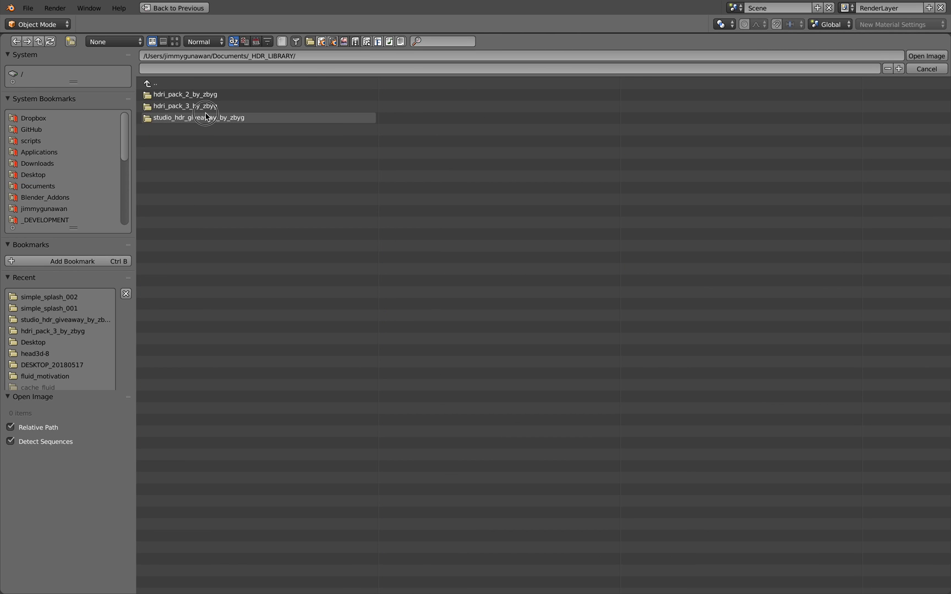
pyautogui.click(187, 117)
pyautogui.click(175, 41)
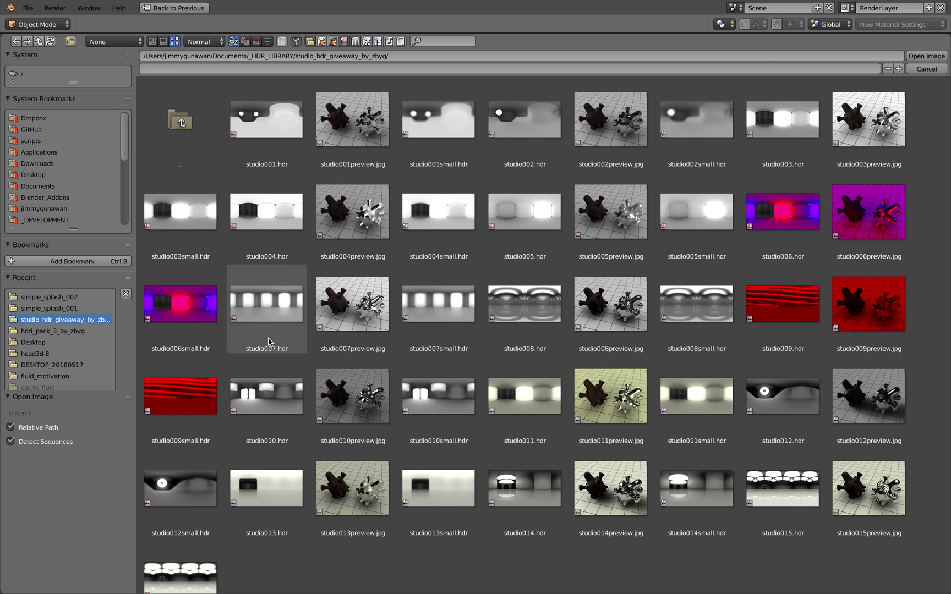
pyautogui.click(261, 407)
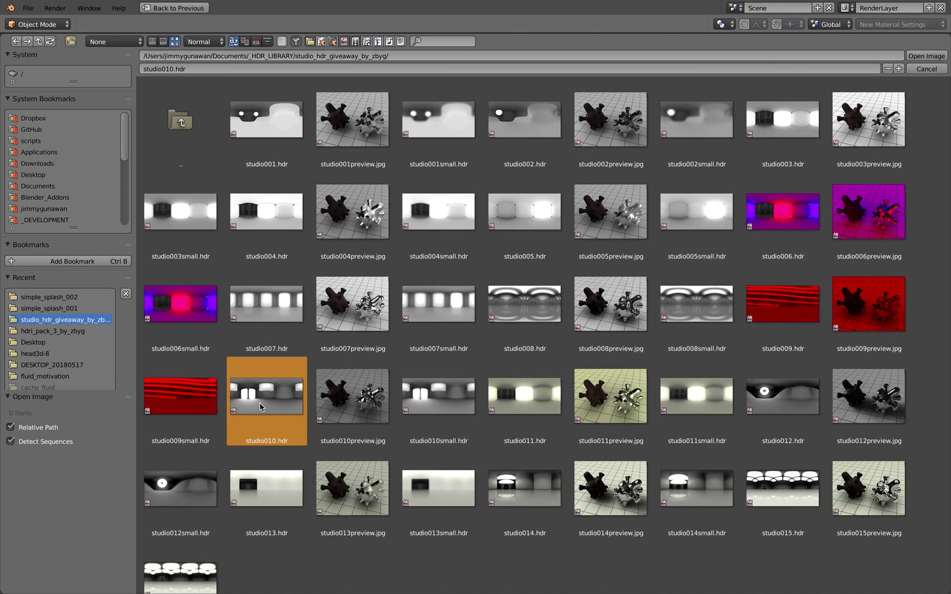
pyautogui.click(791, 495)
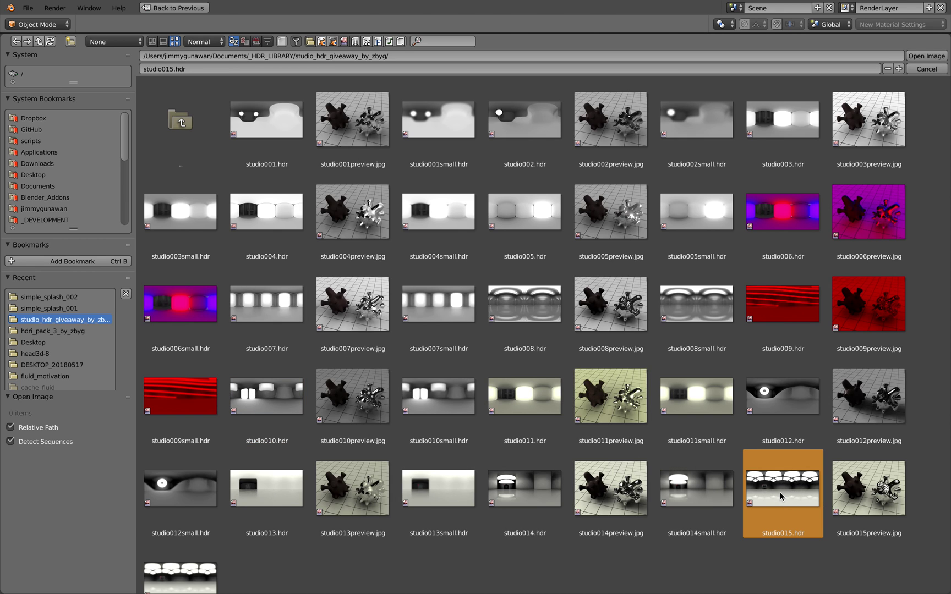
pyautogui.doubleClick(781, 496)
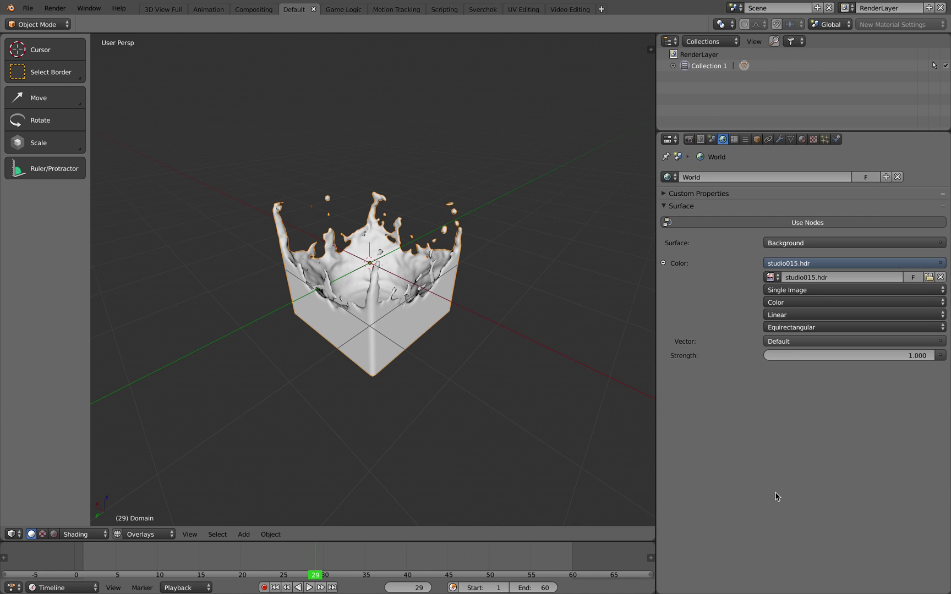
# Step: Save the file over the existing one and display the splash in rendered viewport shading
pyautogui.moveTo(544, 224); pyautogui.dragTo(543, 217, button='middle')
pyautogui.click(538, 223)
pyautogui.hotkey('ctrl', 's')
pyautogui.click(486, 239)
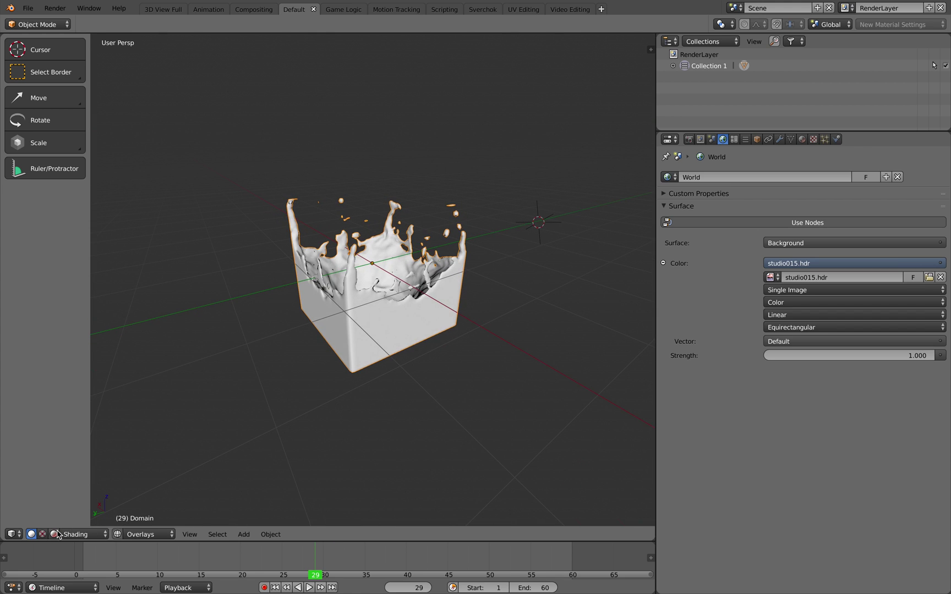
pyautogui.hotkey('shift', 'z')
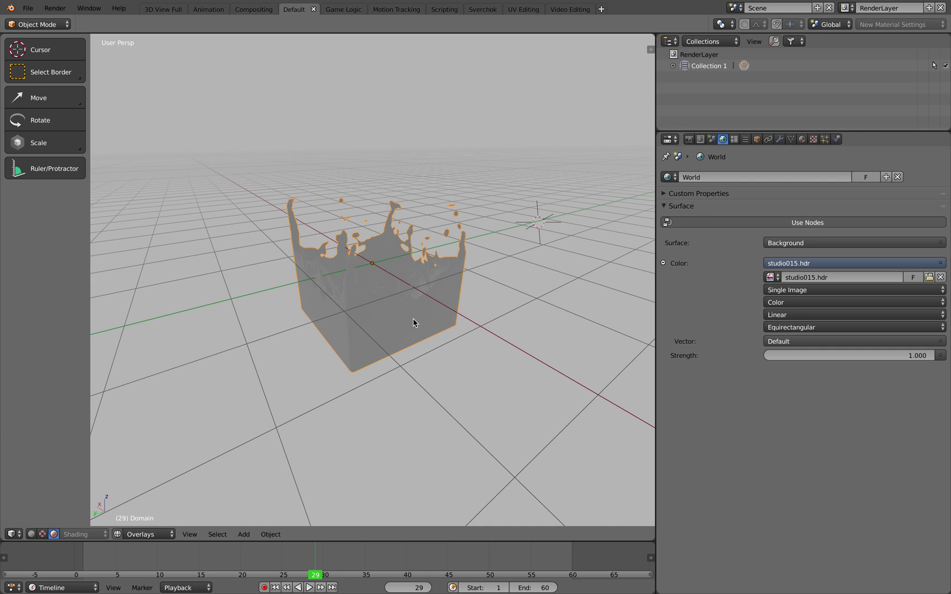
pyautogui.moveTo(408, 324); pyautogui.dragTo(435, 304, button='middle')
pyautogui.scroll(4, 393, 319)
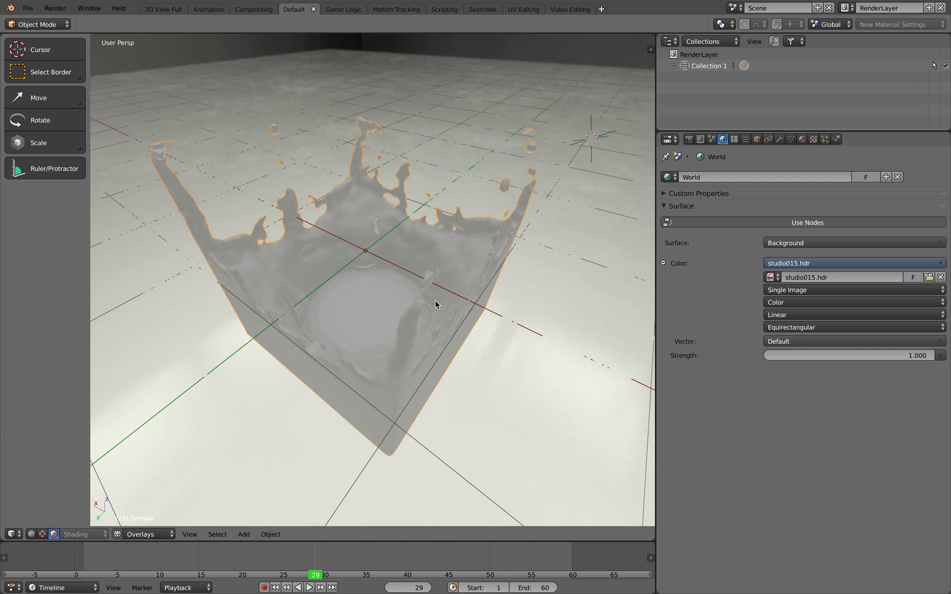
# Step: Set the splash material's Metallic to 1.0 and Roughness to 0.2
pyautogui.click(802, 140)
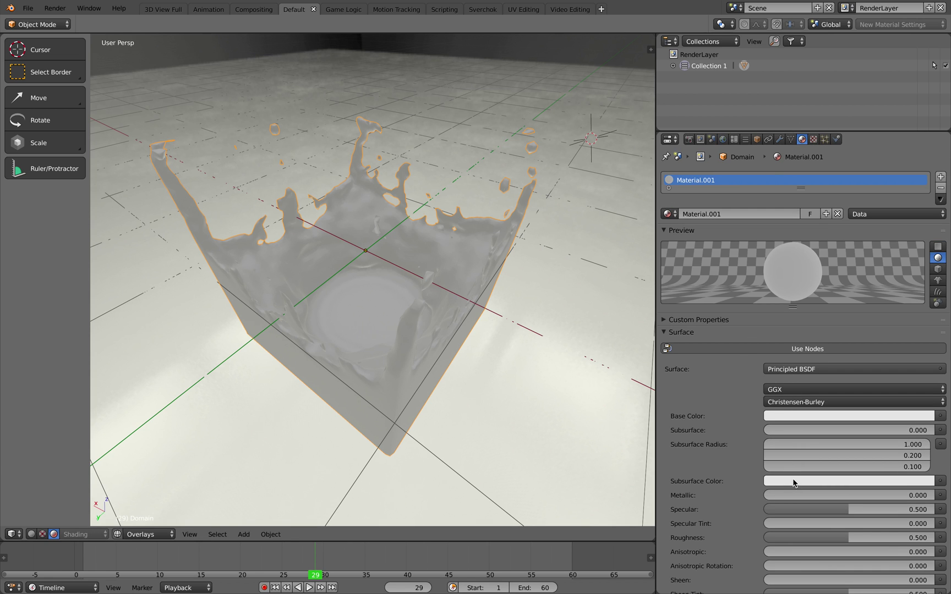
pyautogui.moveTo(796, 495); pyautogui.dragTo(937, 498)
pyautogui.moveTo(469, 339); pyautogui.dragTo(403, 325, button='middle')
pyautogui.scroll(-2, 848, 509)
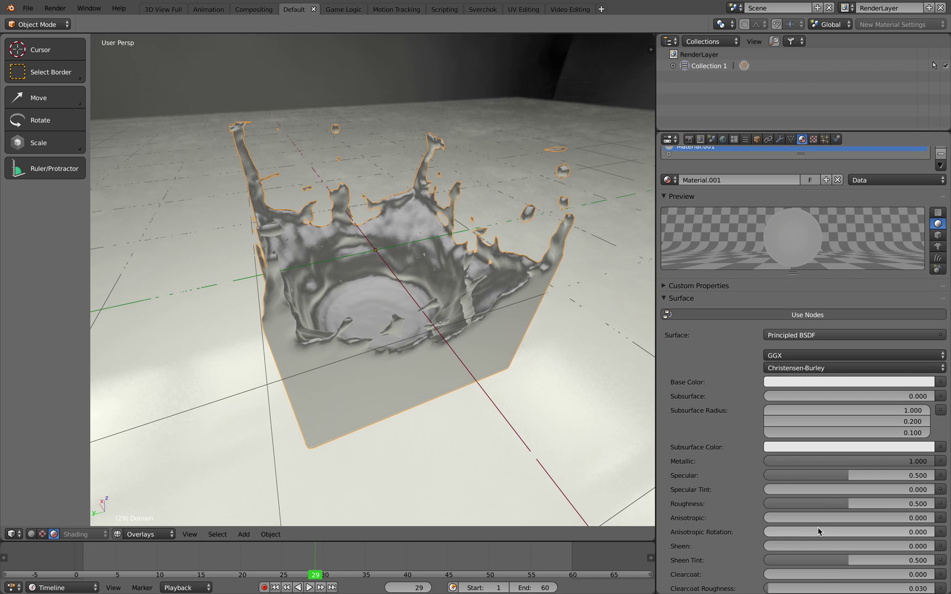
pyautogui.moveTo(832, 506); pyautogui.dragTo(779, 504)
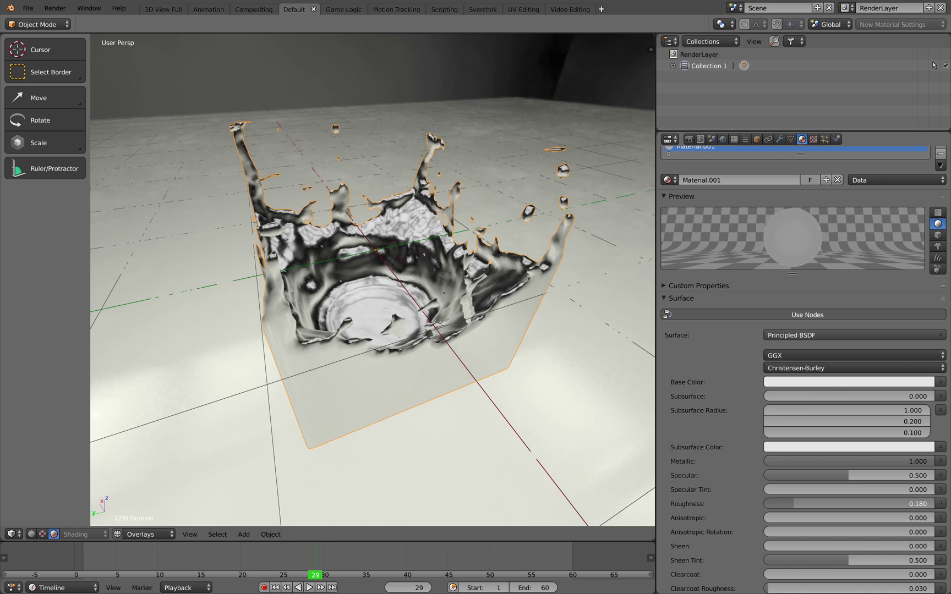
pyautogui.moveTo(435, 355)
pyautogui.mouseDown(button='middle')
pyautogui.moveTo(484, 360)
pyautogui.moveTo(445, 432)
pyautogui.moveTo(410, 327)
pyautogui.moveTo(432, 344)
pyautogui.mouseUp(button='middle')
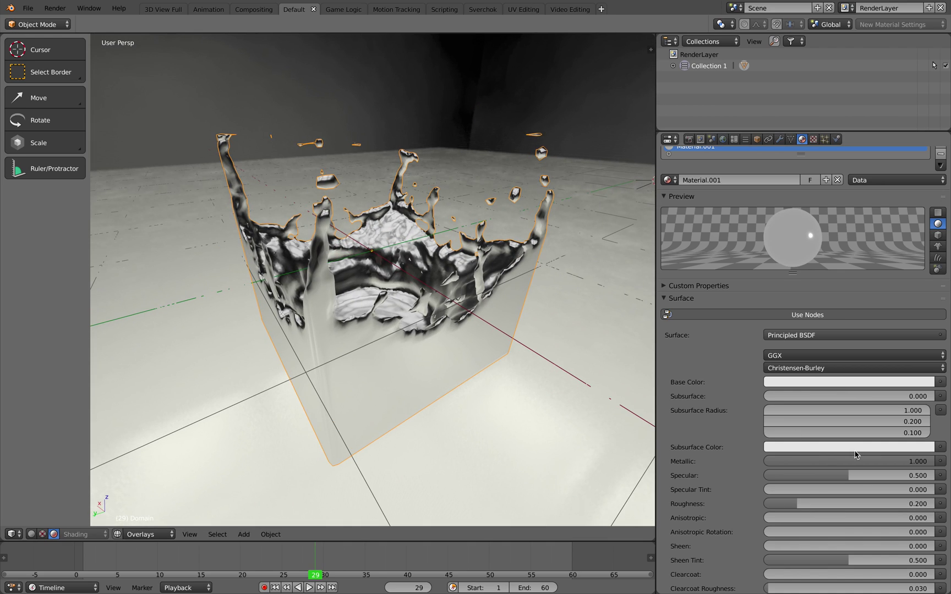
# Step: Assign a Magic Texture to the splash material's Base Color
pyautogui.click(940, 382)
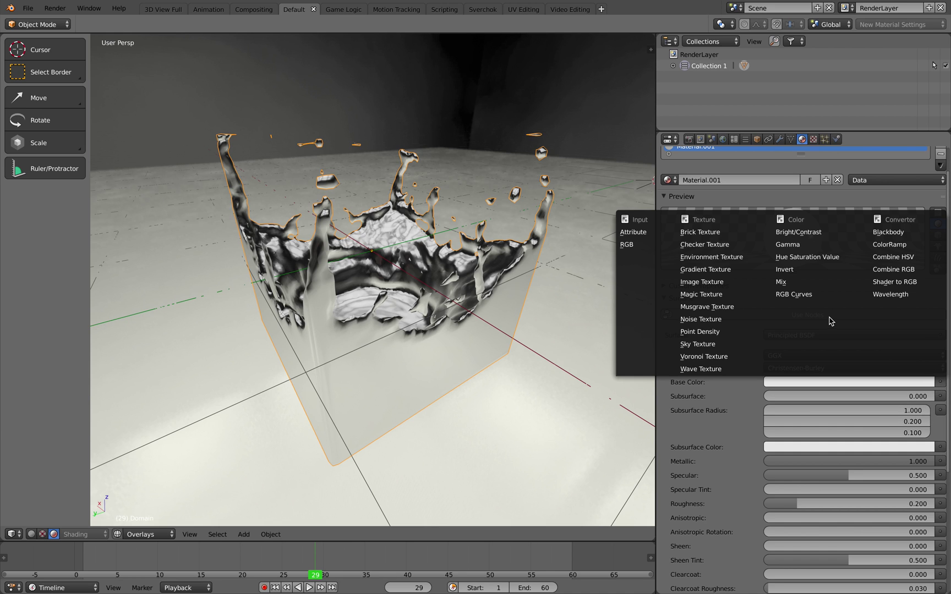
pyautogui.click(740, 294)
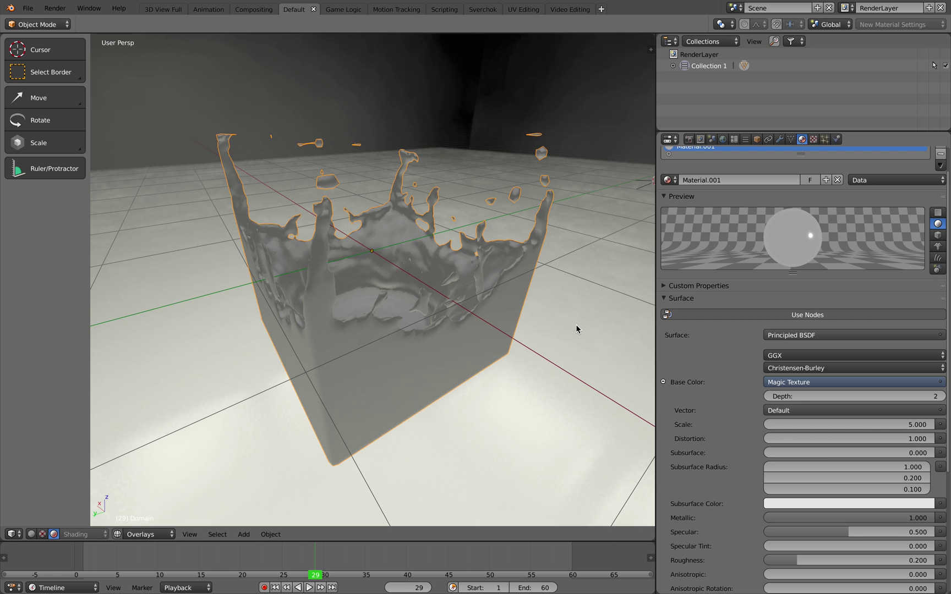
pyautogui.moveTo(576, 326); pyautogui.dragTo(487, 319, button='middle')
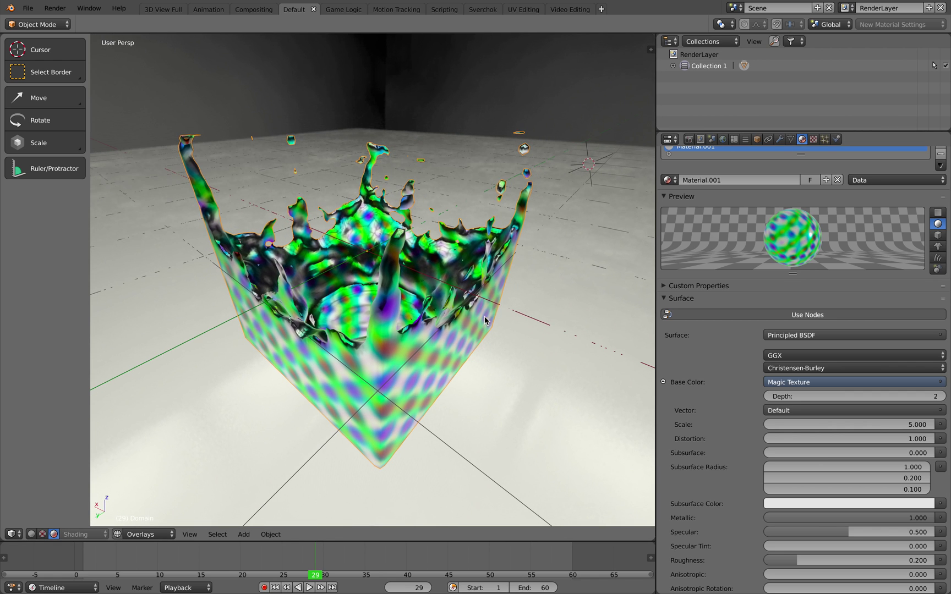
# Step: Set the Magic Texture's Scale to 0.2 and Distortion to 1.4
pyautogui.click(897, 425)
pyautogui.write('0.2')
pyautogui.press('Return')
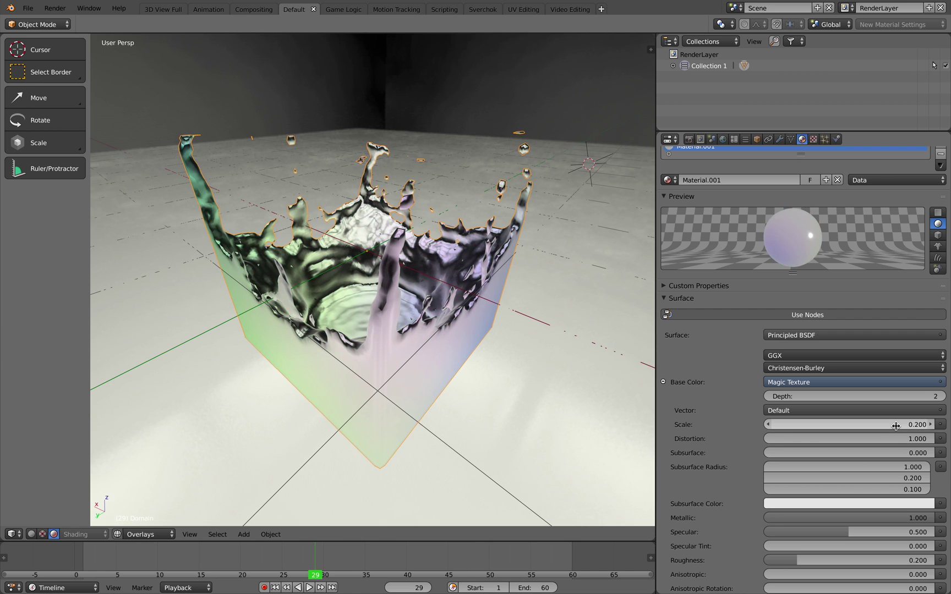
pyautogui.click(893, 439)
pyautogui.write('4')
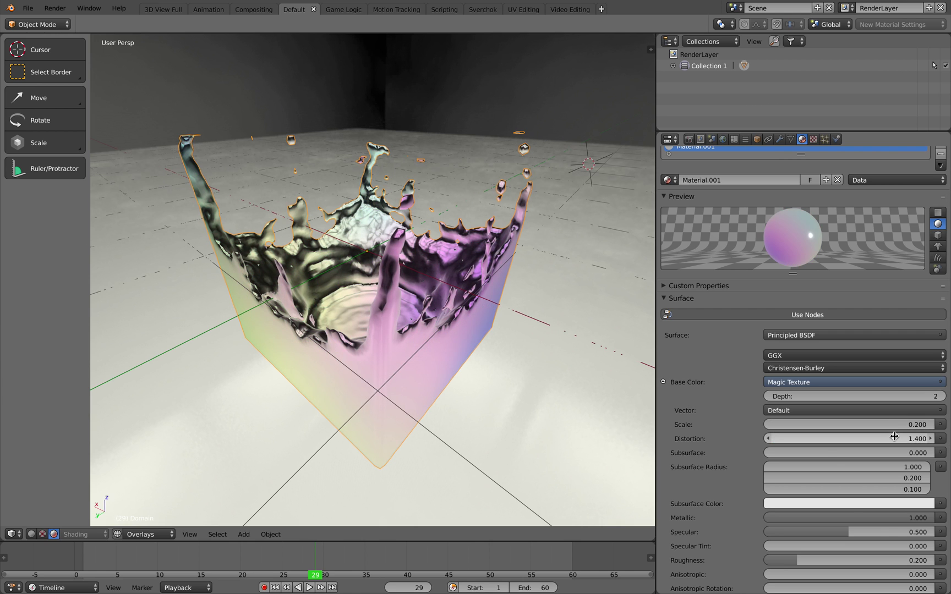
# Step: Add a camera to the scene with the splash
pyautogui.press('Return')
pyautogui.moveTo(562, 376); pyautogui.dragTo(500, 337, button='middle')
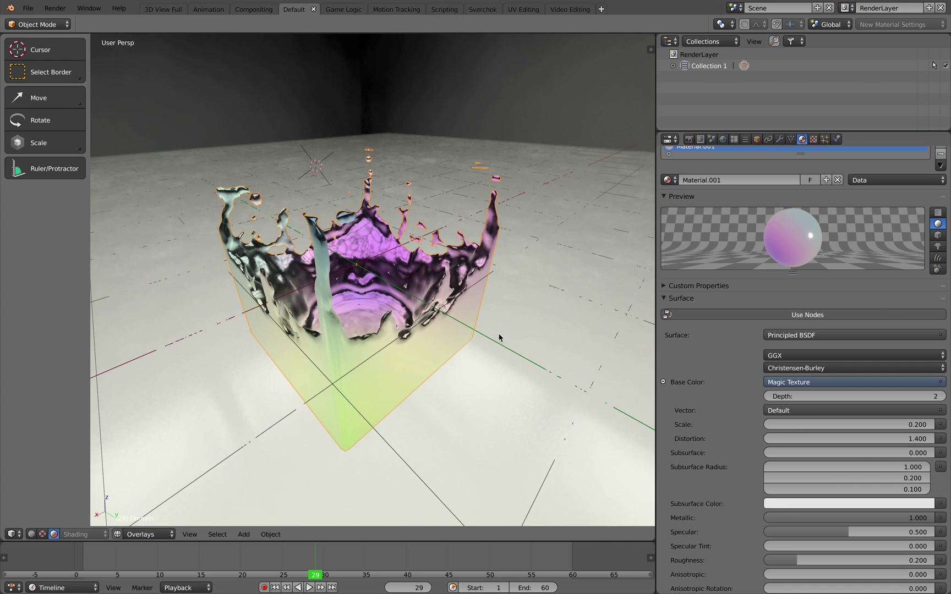
pyautogui.moveTo(440, 304); pyautogui.dragTo(456, 285, button='middle')
pyautogui.hotkey('shift', 'a')
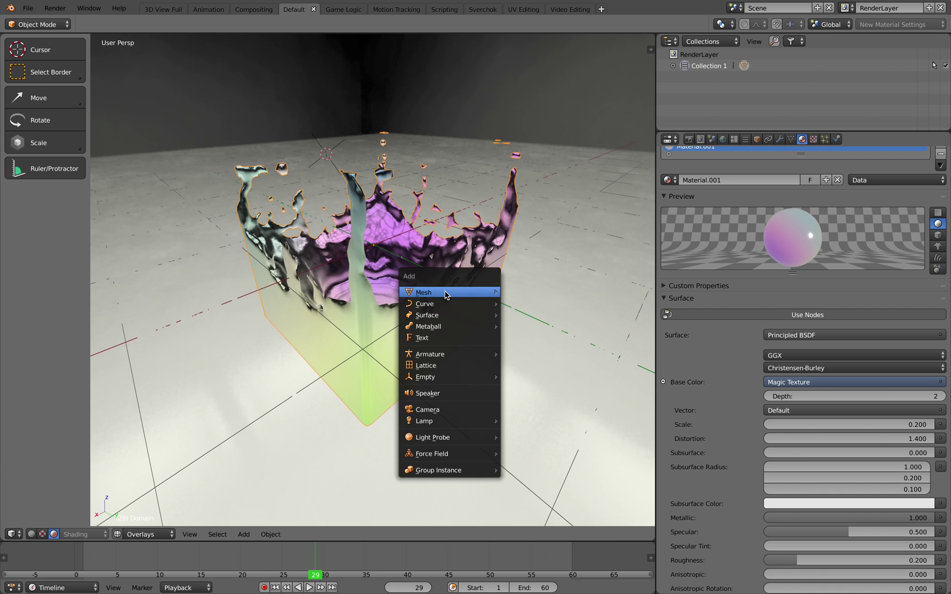
pyautogui.click(472, 409)
# Step: Frame the whole splash from above one corner and align the active camera to that view
pyautogui.scroll(-2, 380, 393)
pyautogui.moveTo(373, 388); pyautogui.dragTo(380, 393, button='middle')
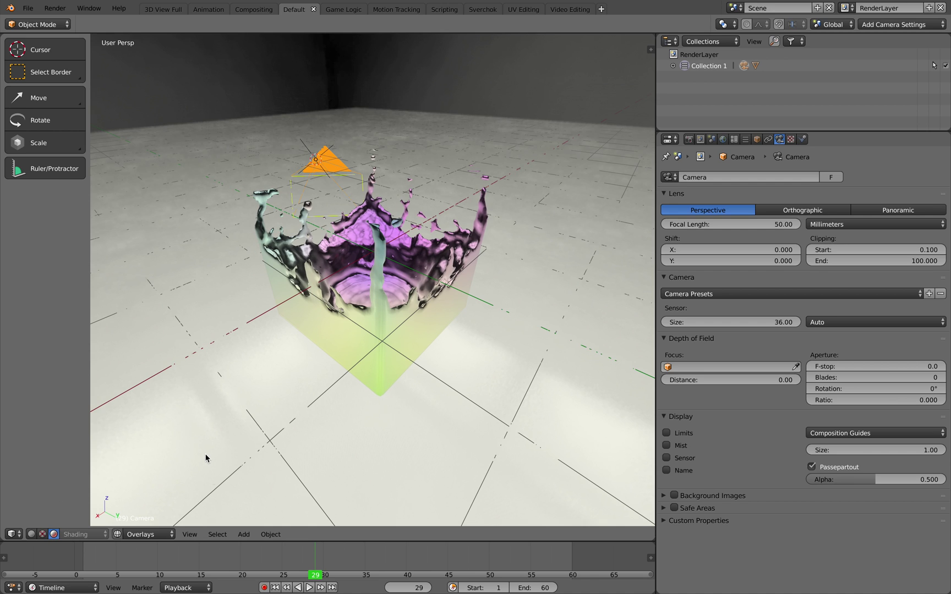
pyautogui.click(196, 535)
pyautogui.moveTo(278, 416)
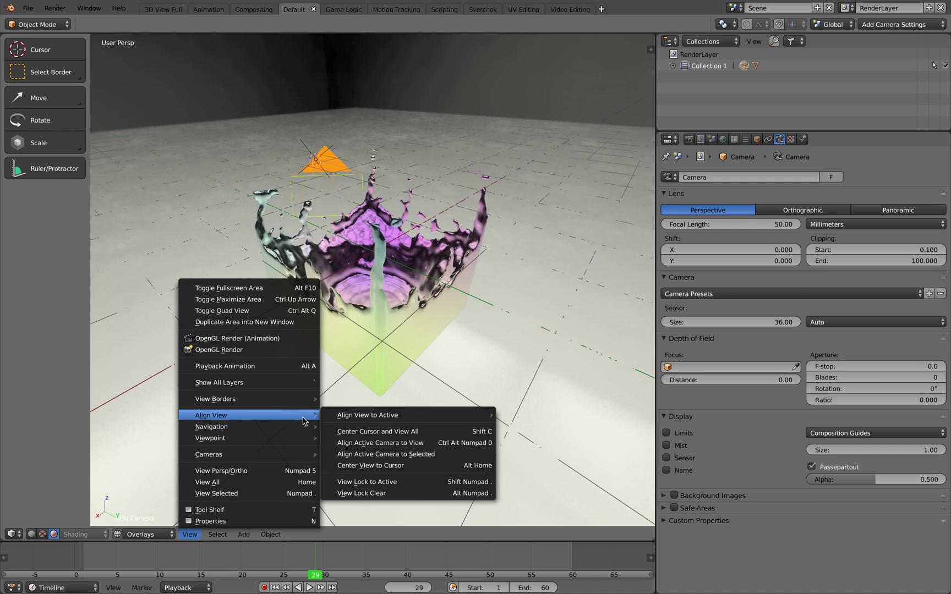
pyautogui.click(430, 444)
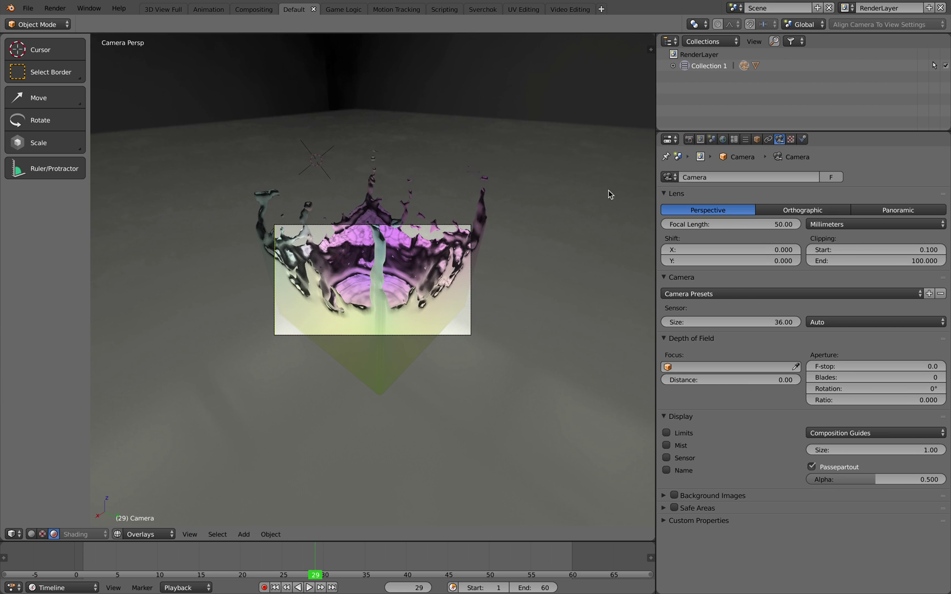
# Step: Move the camera back from the splash to location X 3.93885, Y 3.74234, Z 3.48222
pyautogui.click(650, 50)
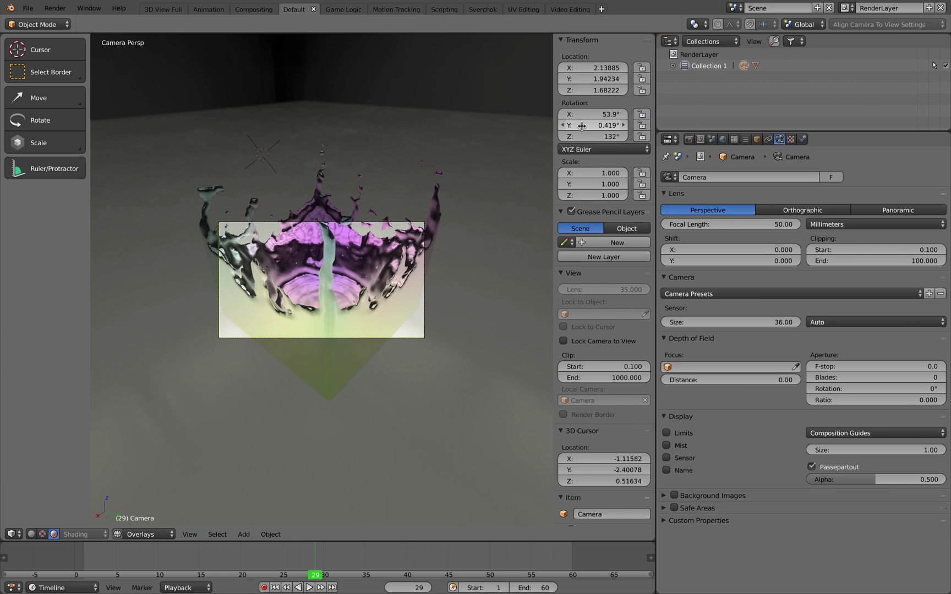
pyautogui.moveTo(596, 68); pyautogui.dragTo(647, 89)
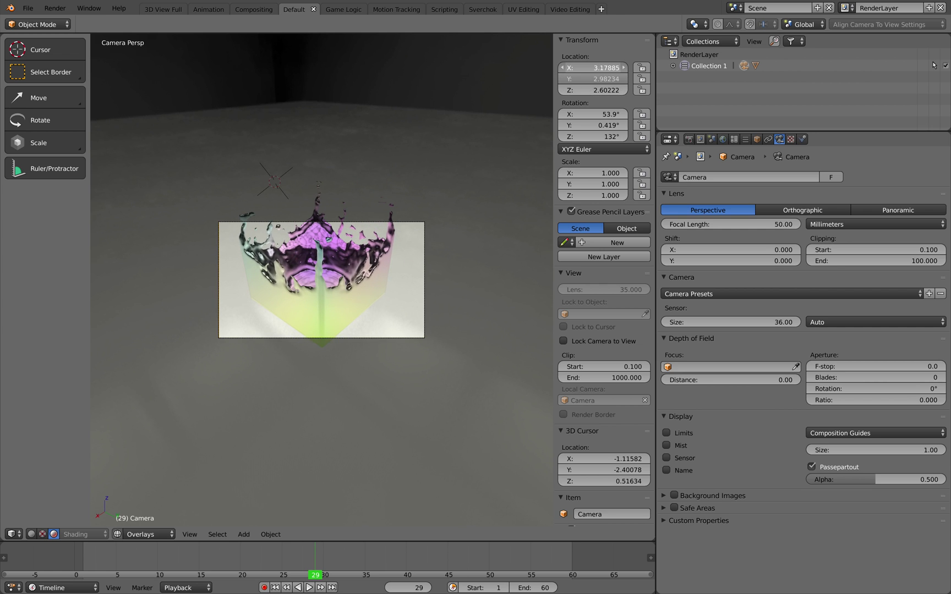
pyautogui.moveTo(594, 78)
pyautogui.mouseDown()
pyautogui.moveTo(623, 78)
pyautogui.moveTo(609, 90)
pyautogui.moveTo(622, 89)
pyautogui.moveTo(597, 90)
pyautogui.mouseUp()
pyautogui.scroll(3, 448, 253)
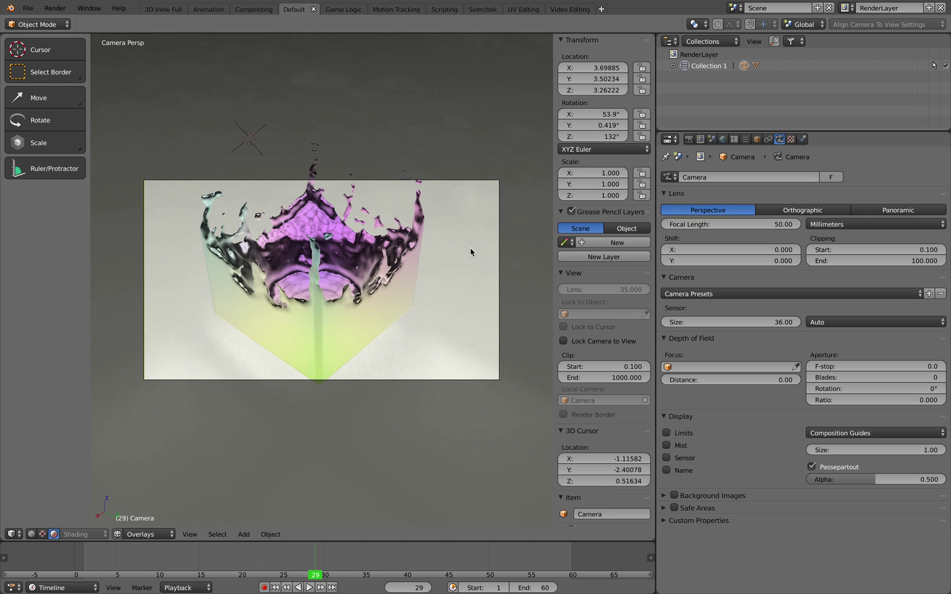
pyautogui.moveTo(606, 78)
pyautogui.mouseDown()
pyautogui.moveTo(622, 68)
pyautogui.moveTo(633, 90)
pyautogui.moveTo(608, 90)
pyautogui.mouseUp()
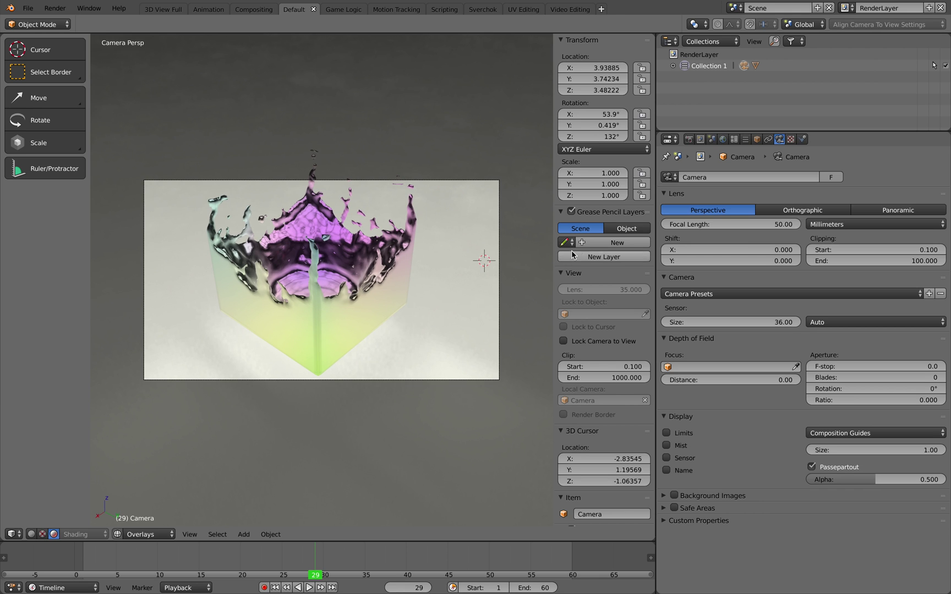
# Step: Select the splash and examine its Mesh Sequence Cache modifier and the scene's Eevee render settings
pyautogui.click(412, 251)
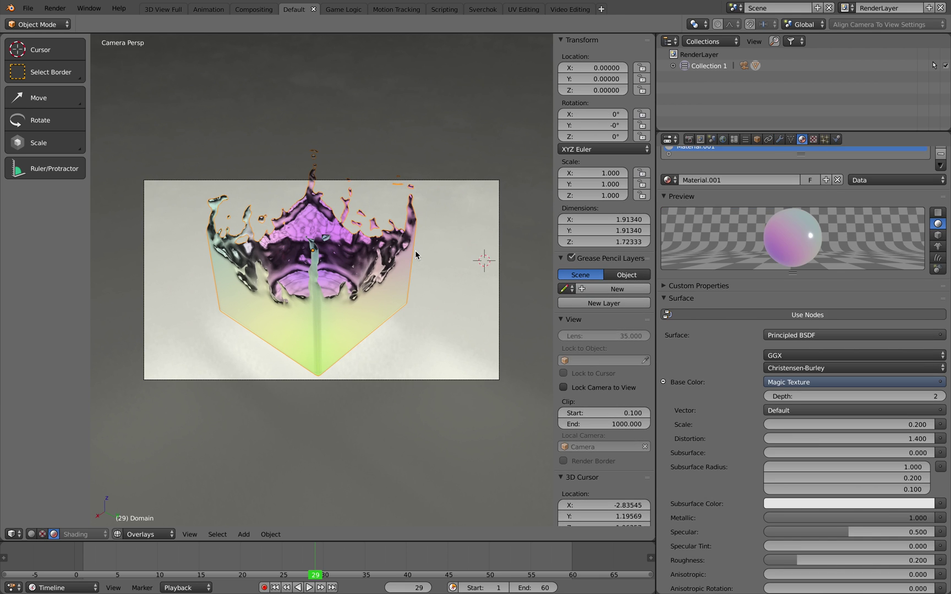
pyautogui.click(689, 139)
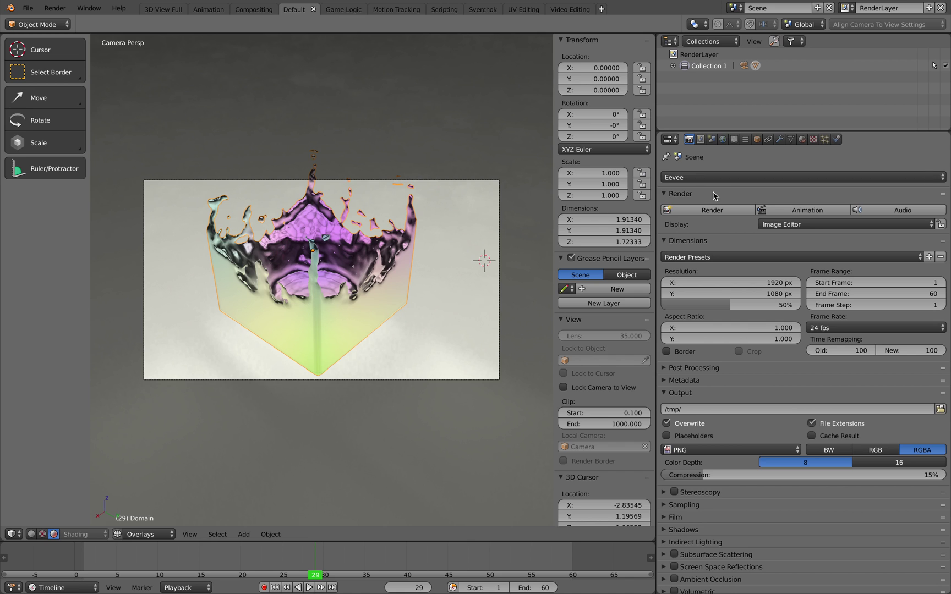
pyautogui.click(780, 139)
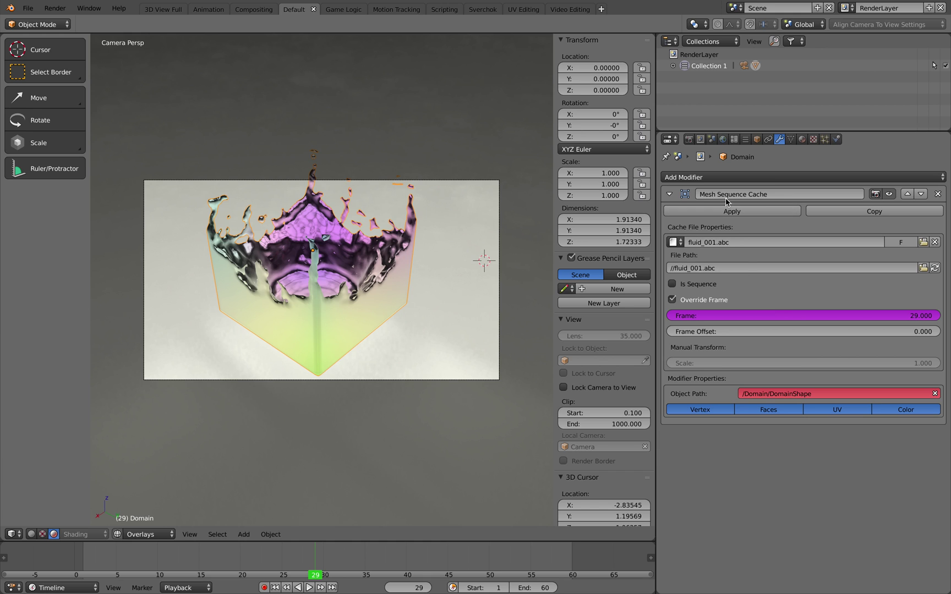
pyautogui.click(691, 142)
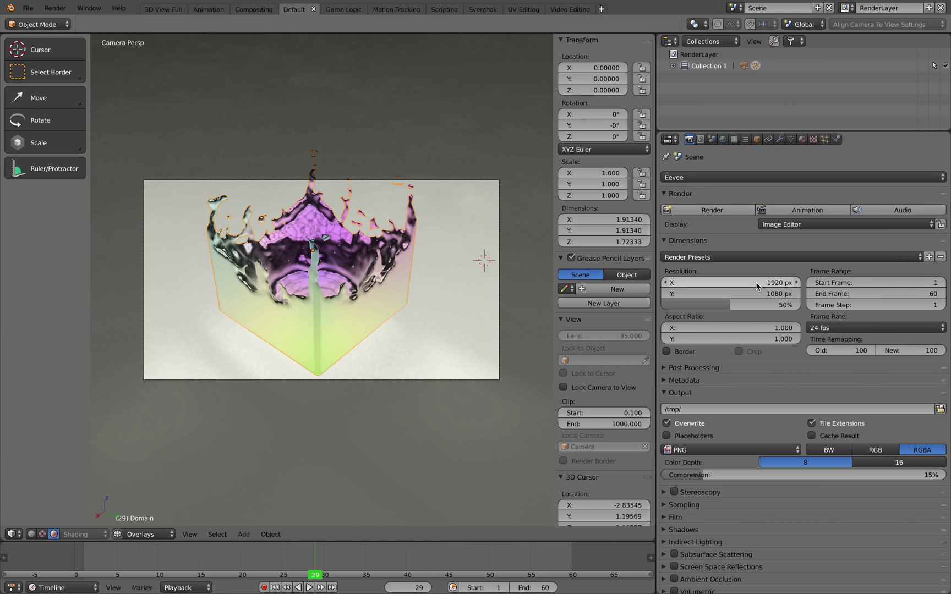
pyautogui.click(778, 140)
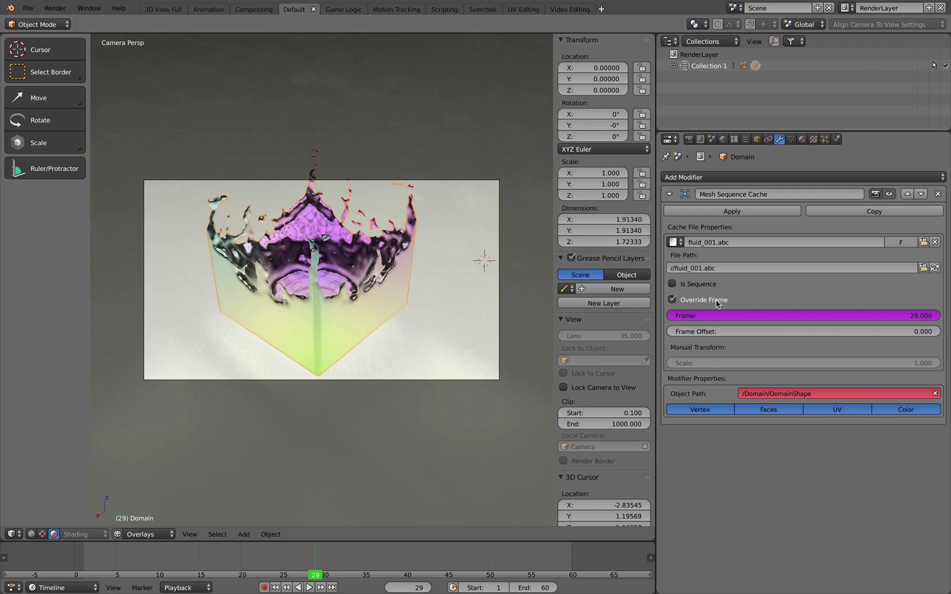
# Step: Set Render Samples to 1 and render the animation as PNG frames to /tmp/
pyautogui.click(689, 140)
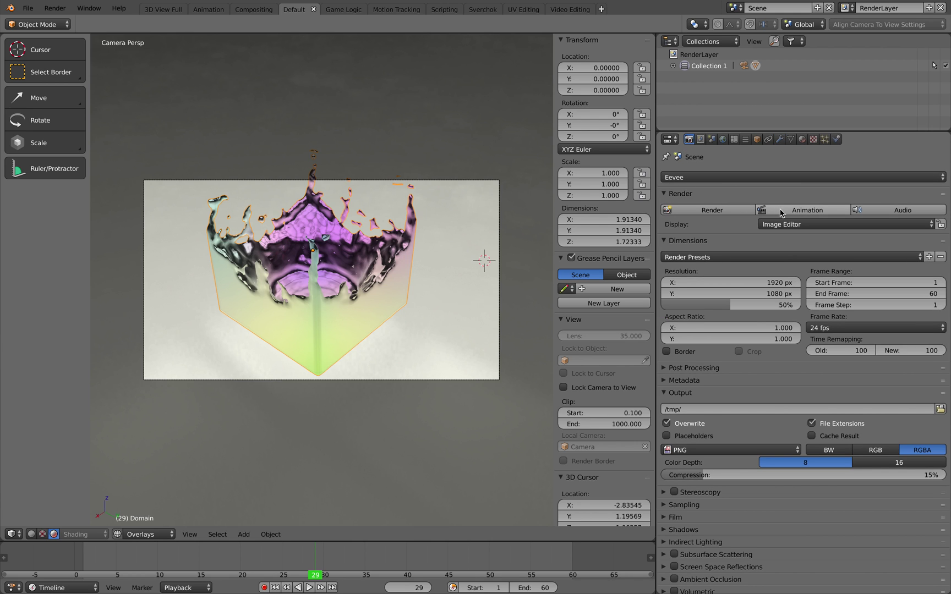
pyautogui.click(731, 506)
pyautogui.scroll(-3, 753, 511)
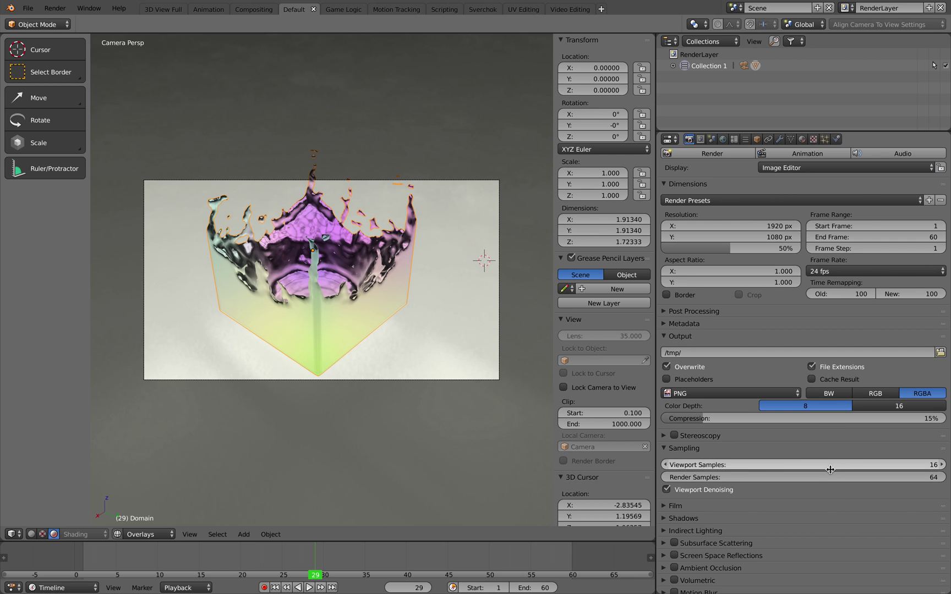
pyautogui.click(832, 477)
pyautogui.write('1')
pyautogui.press('Return')
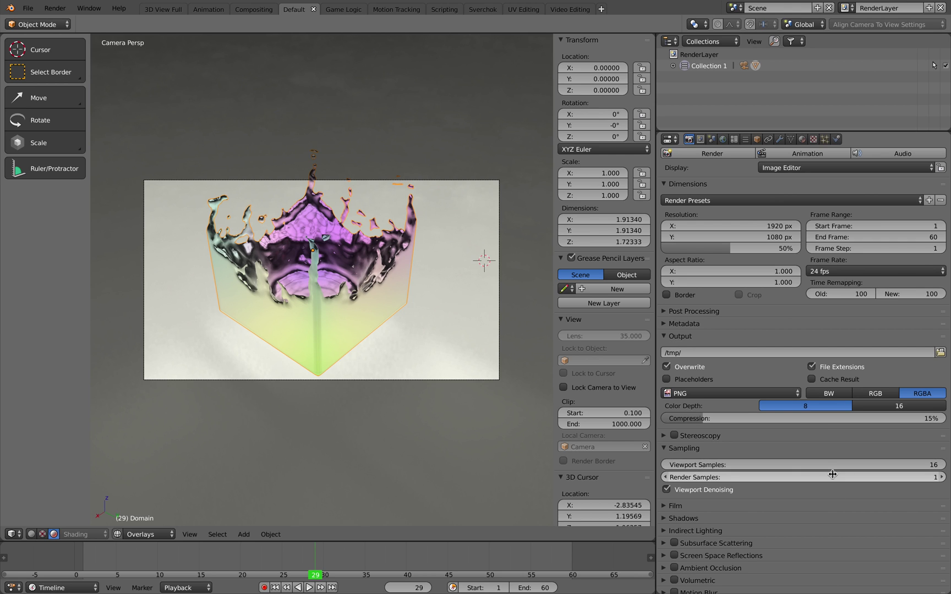
pyautogui.click(787, 158)
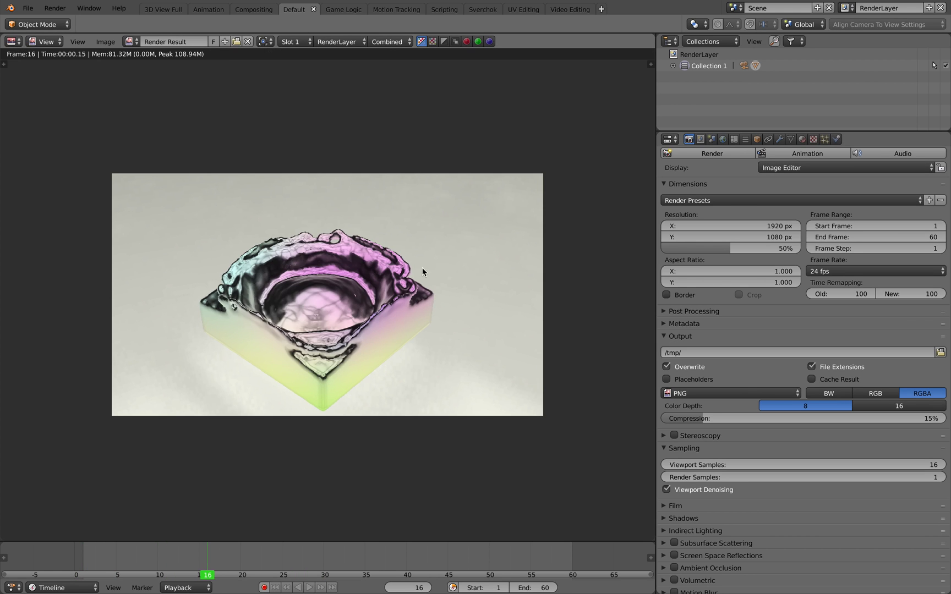
pyautogui.scroll(-1, 337, 291)
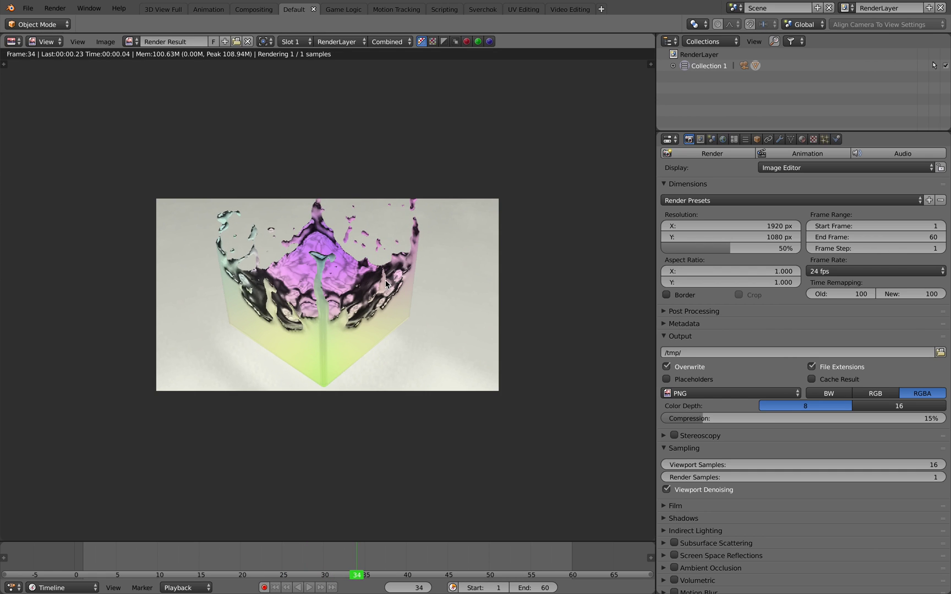
# Step: Launch djv_view from Finder and open the rendered image sequence 0001-0100.png from the /tmp folder
pyautogui.hotkey('ctrl', 'Left')
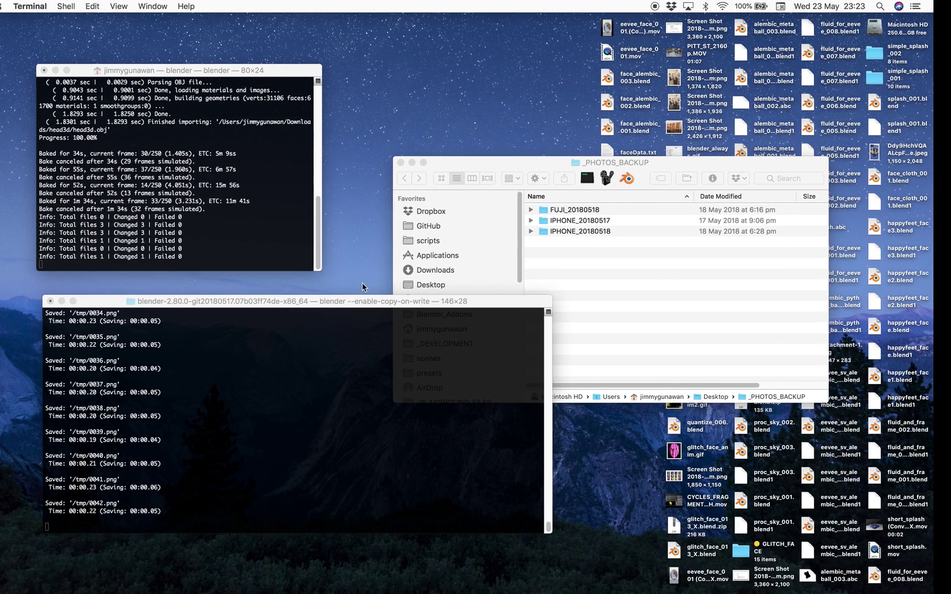
pyautogui.moveTo(548, 162); pyautogui.dragTo(537, 156)
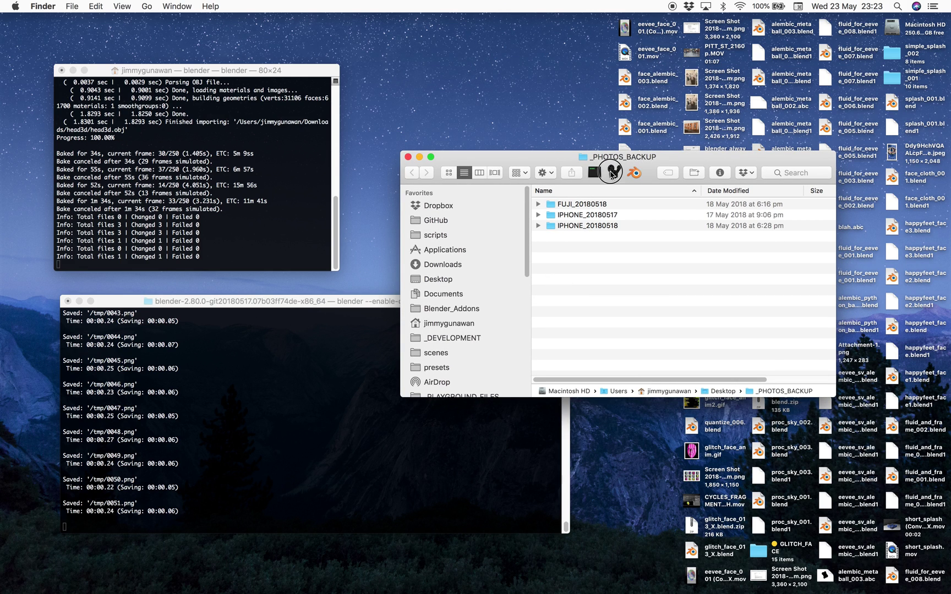
pyautogui.click(612, 173)
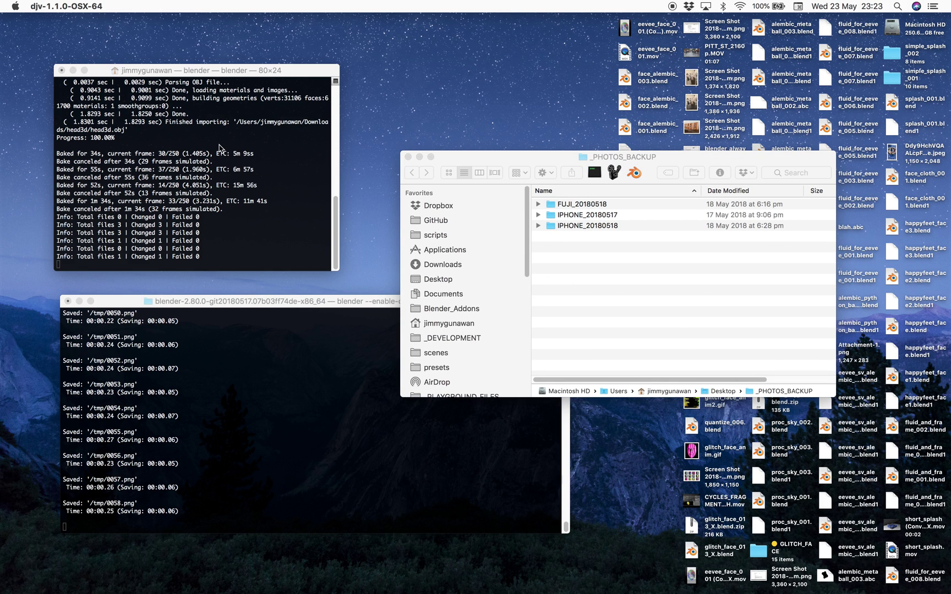
pyautogui.moveTo(363, 195); pyautogui.dragTo(273, 154)
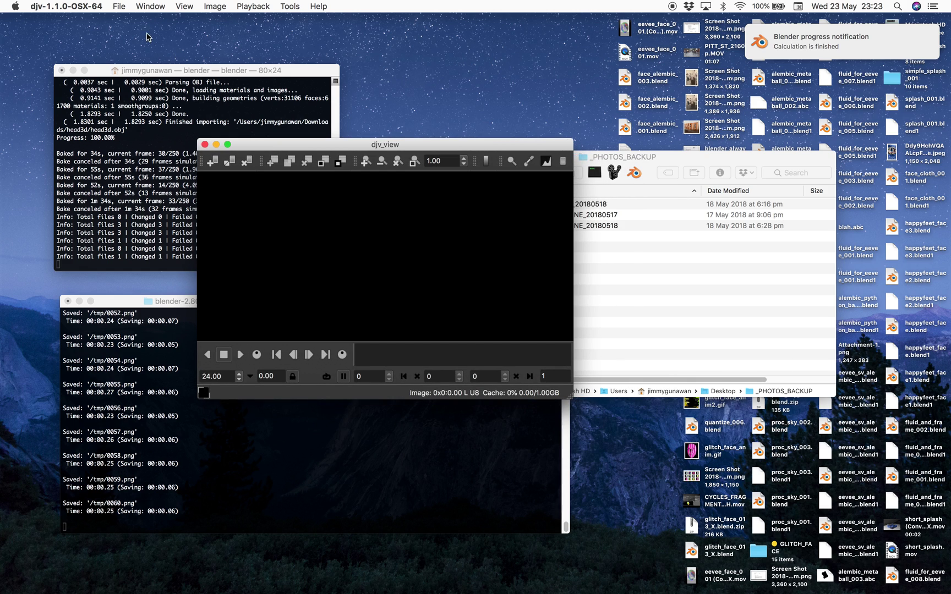
pyautogui.click(119, 6)
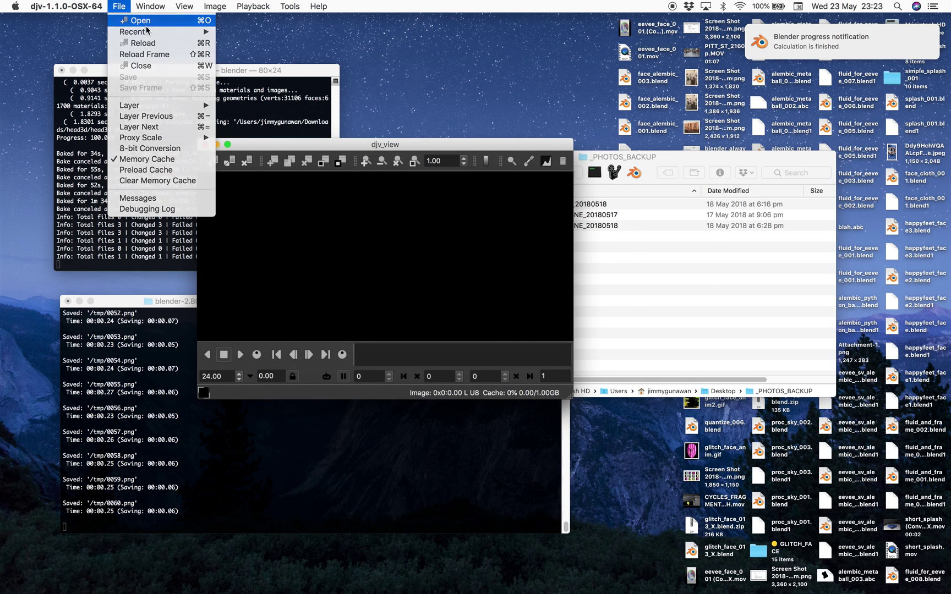
pyautogui.click(139, 20)
pyautogui.doubleClick(309, 357)
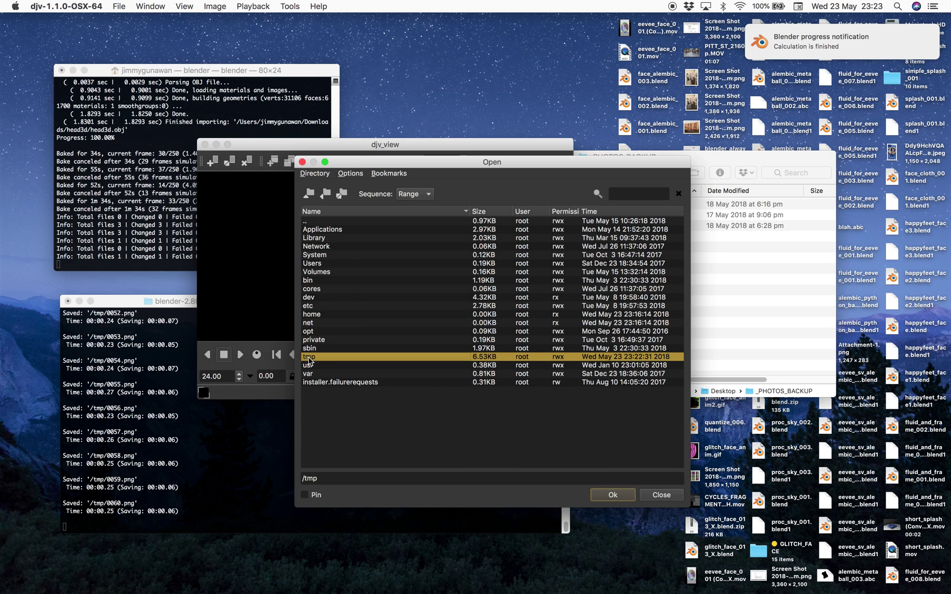
pyautogui.doubleClick(365, 377)
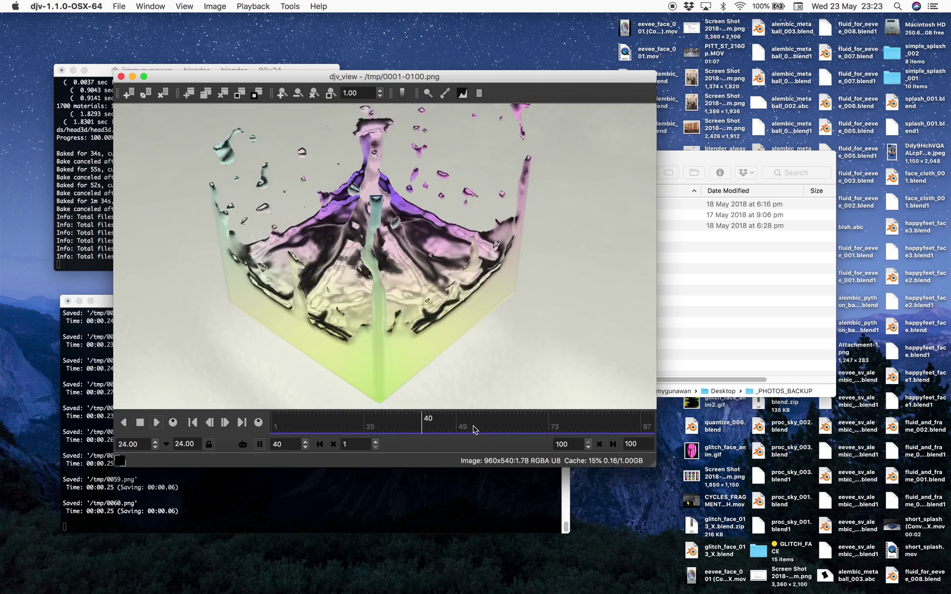
# Step: Scrub through the rendered frames, close the player and return to the 3D view in Blender
pyautogui.moveTo(484, 426); pyautogui.dragTo(377, 396)
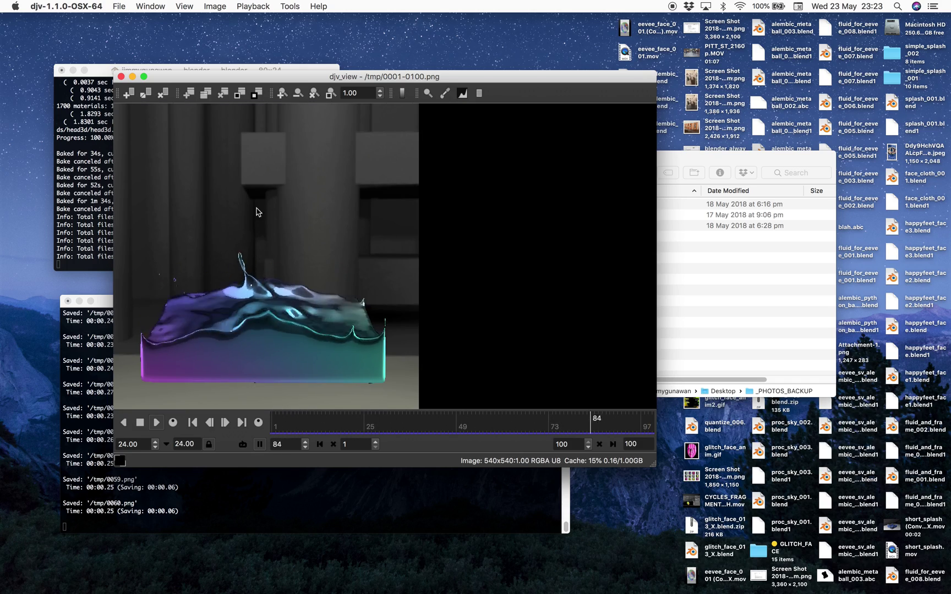
pyautogui.click(121, 76)
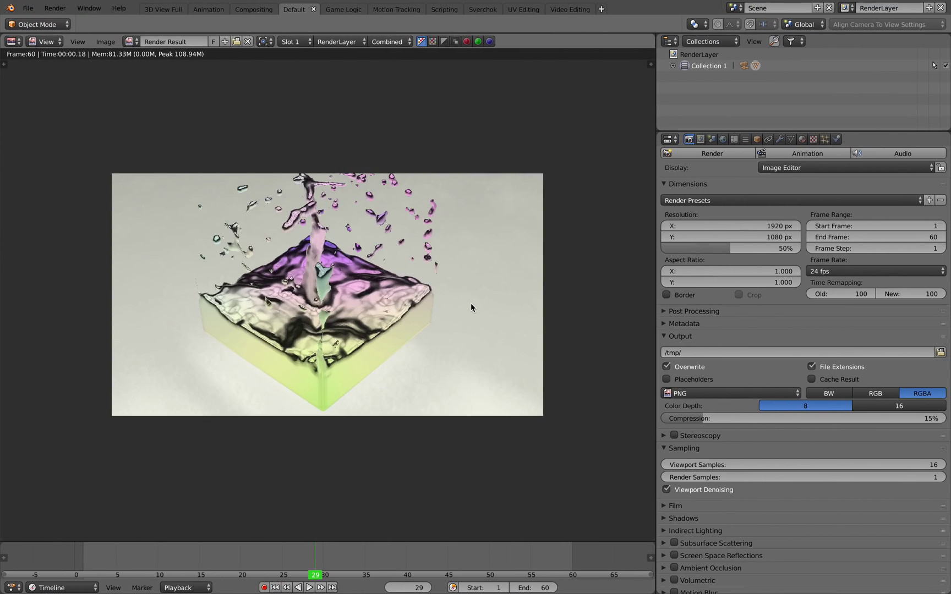
pyautogui.press('Escape')
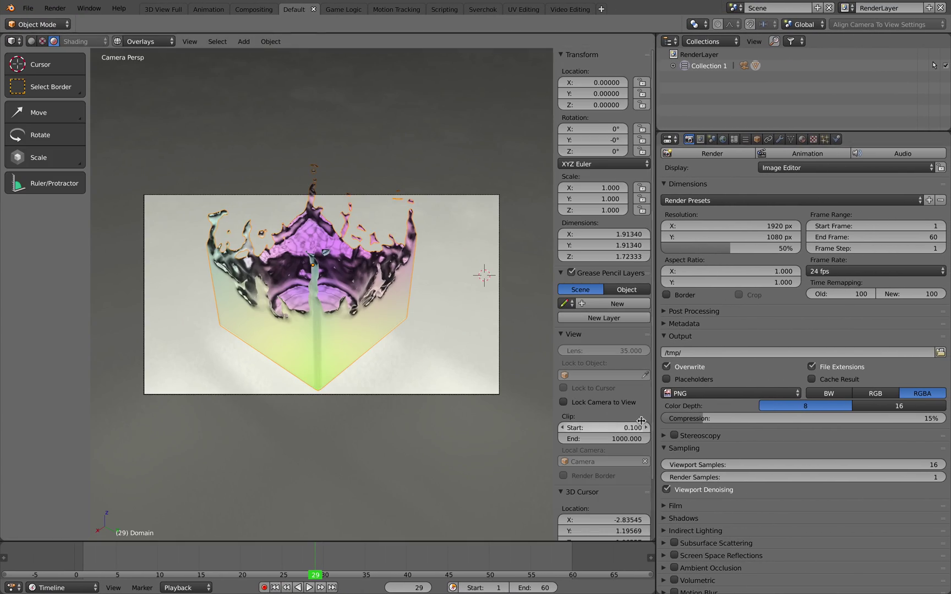
# Step: Set the splash material's Metallic to 0 and Transmission to 1.0, and inspect it from a lower angle
pyautogui.click(802, 139)
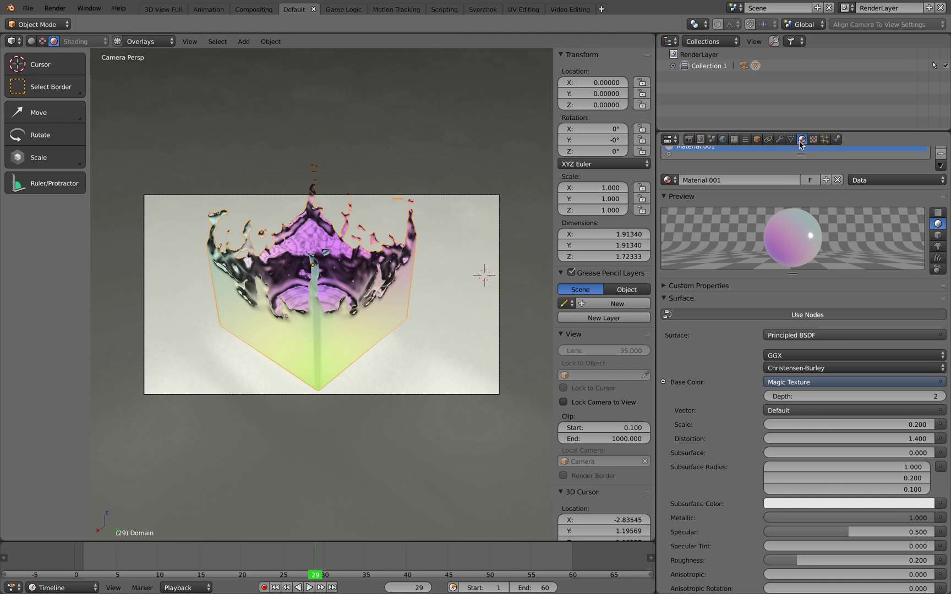
pyautogui.scroll(-2, 807, 471)
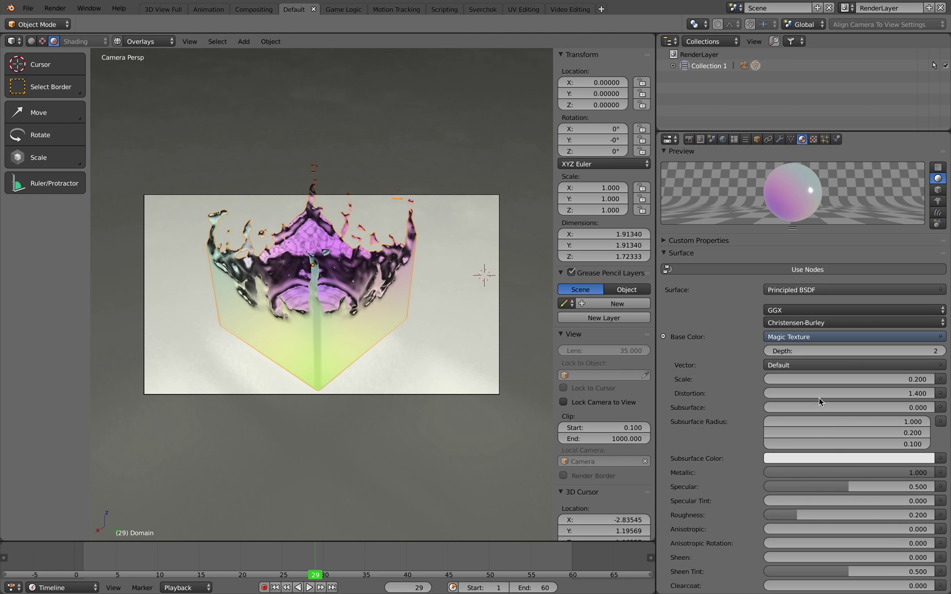
pyautogui.moveTo(930, 472); pyautogui.dragTo(627, 459)
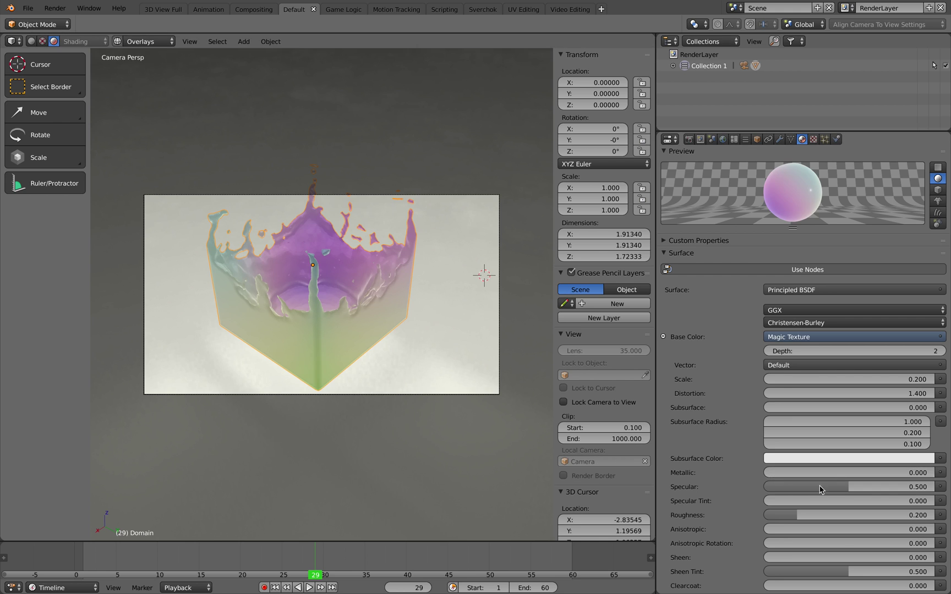
pyautogui.scroll(-3, 845, 533)
pyautogui.scroll(-2, 851, 546)
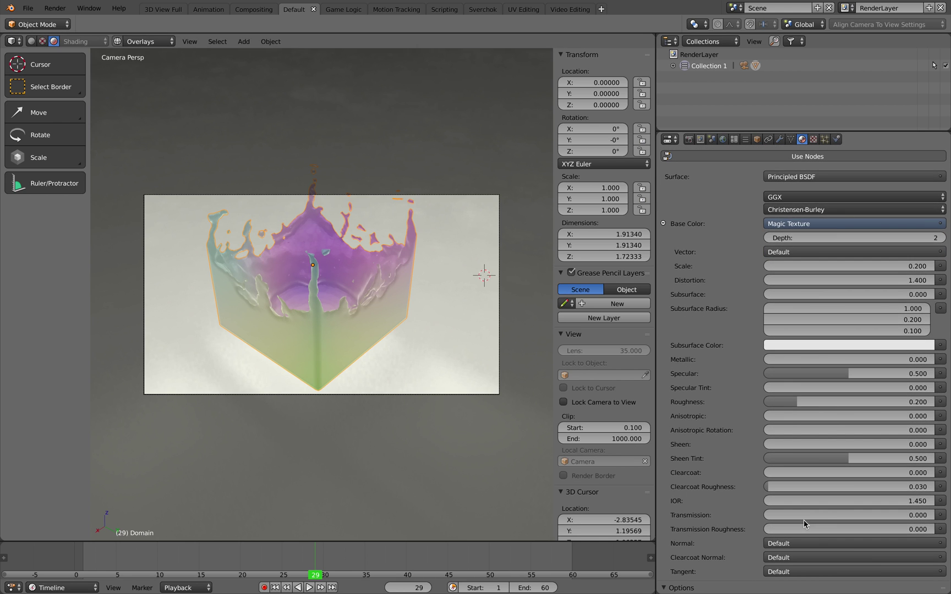
pyautogui.moveTo(770, 515); pyautogui.dragTo(939, 515)
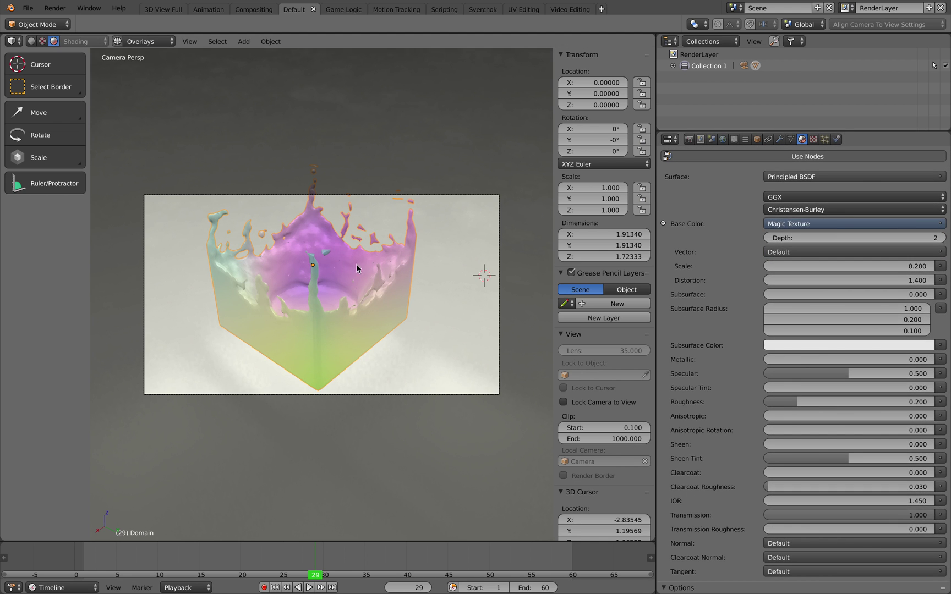
pyautogui.moveTo(436, 362); pyautogui.dragTo(374, 339, button='middle')
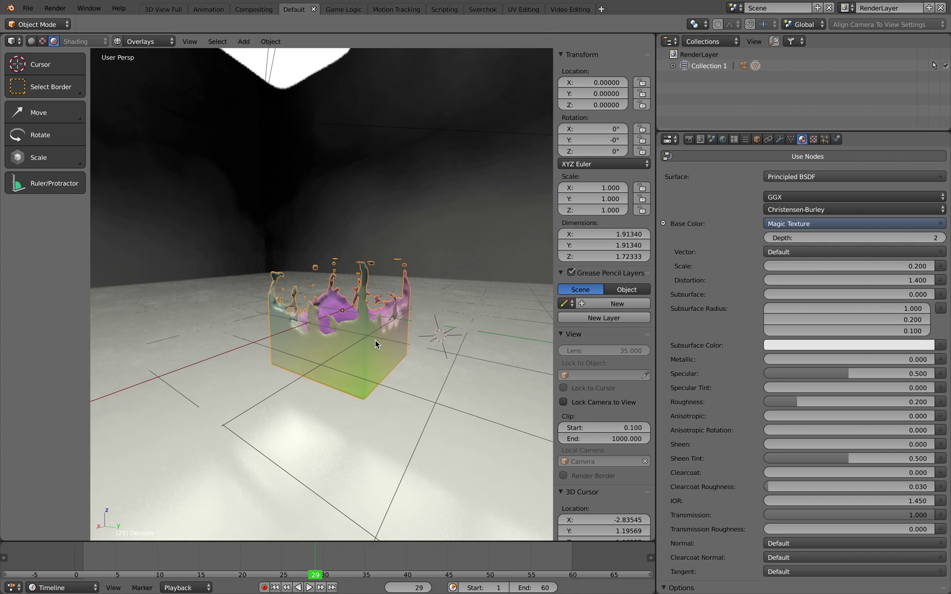
# Step: Look through the camera and set the splash's Magic Texture Scale to 1.040 and Distortion to 1.480
pyautogui.hotkey('shift', 'a')
pyautogui.moveTo(493, 342); pyautogui.dragTo(410, 364, button='middle')
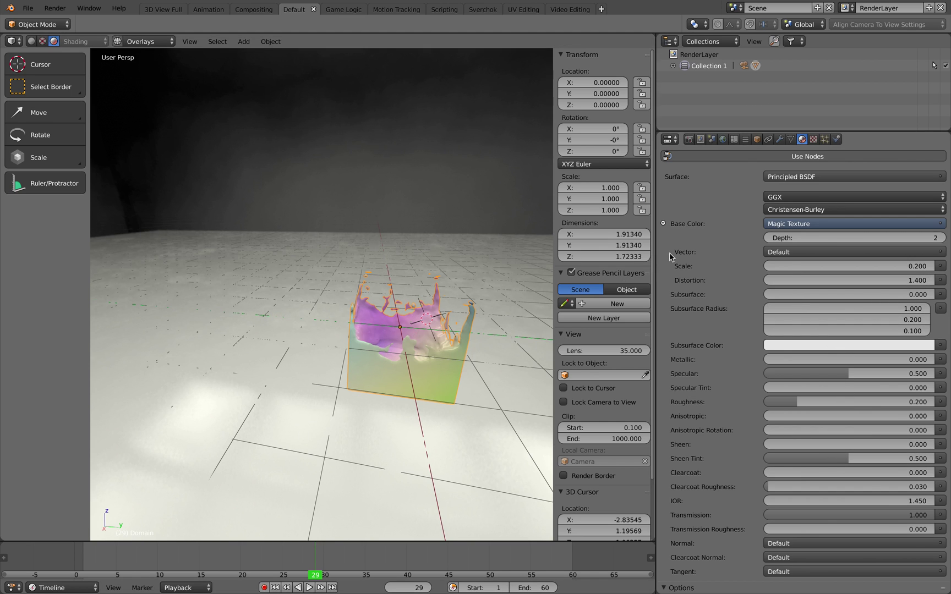
pyautogui.click(189, 42)
pyautogui.moveTo(297, 123)
pyautogui.click(358, 133)
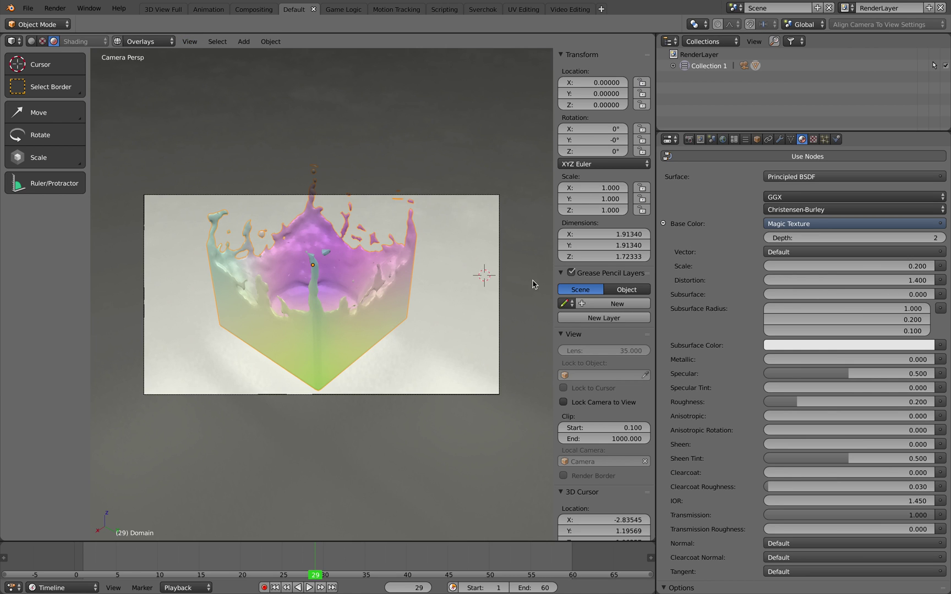
pyautogui.moveTo(848, 265); pyautogui.dragTo(823, 265)
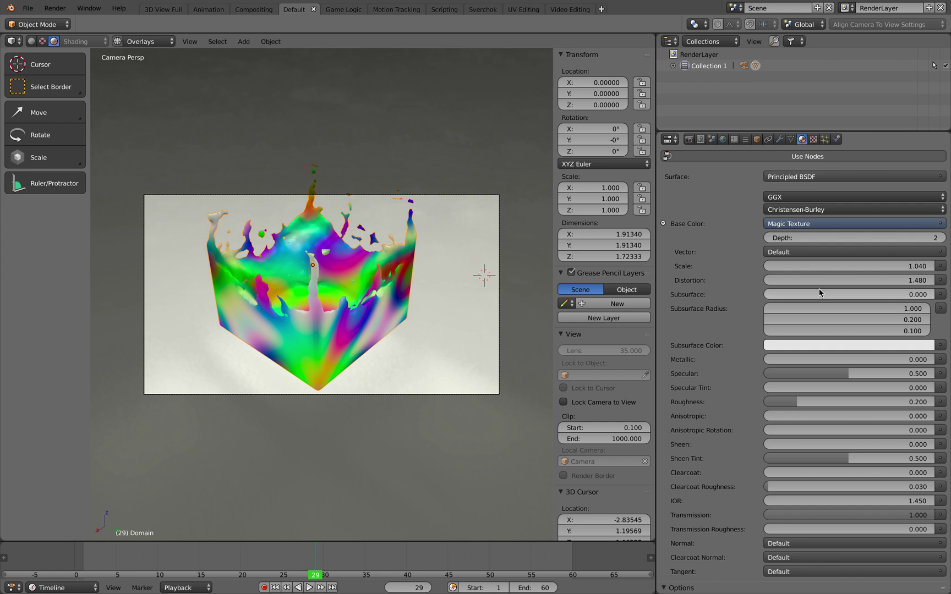
# Step: Set the splash material's Metallic to 0.273, Specular to 0.432, Roughness to 0.095 and Transmission Roughness to 0.048
pyautogui.moveTo(847, 359); pyautogui.dragTo(811, 359)
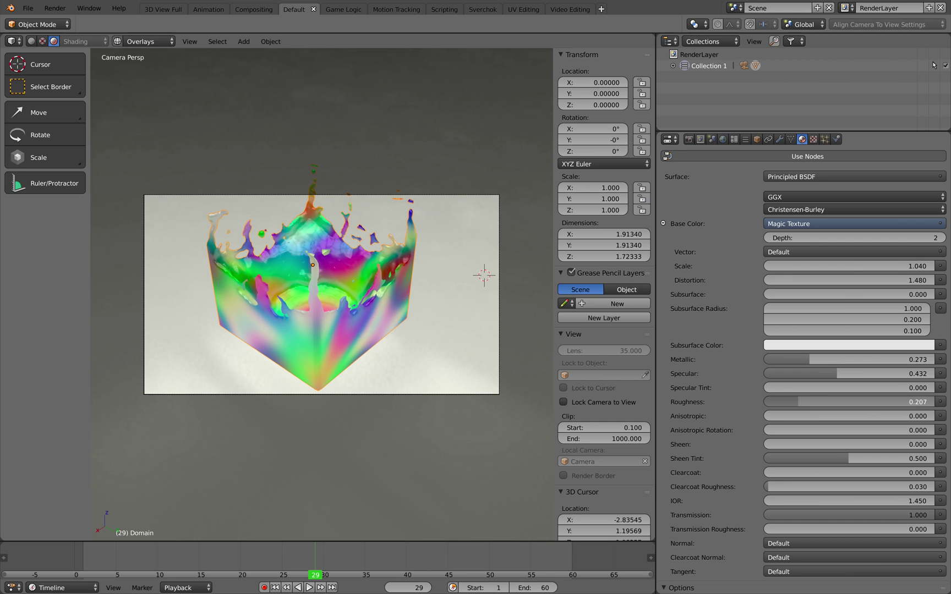
pyautogui.moveTo(847, 402); pyautogui.dragTo(850, 402)
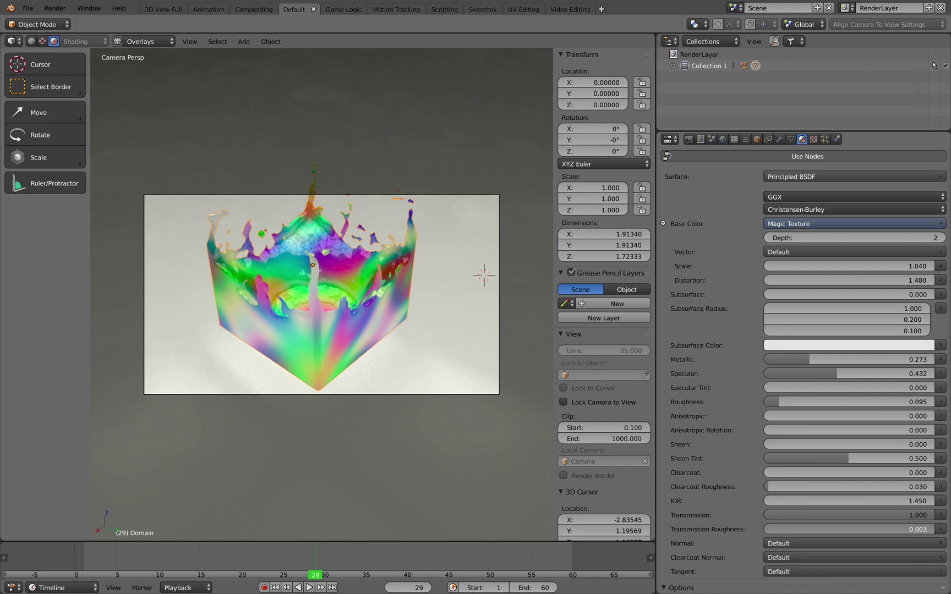
pyautogui.moveTo(778, 532); pyautogui.dragTo(783, 532)
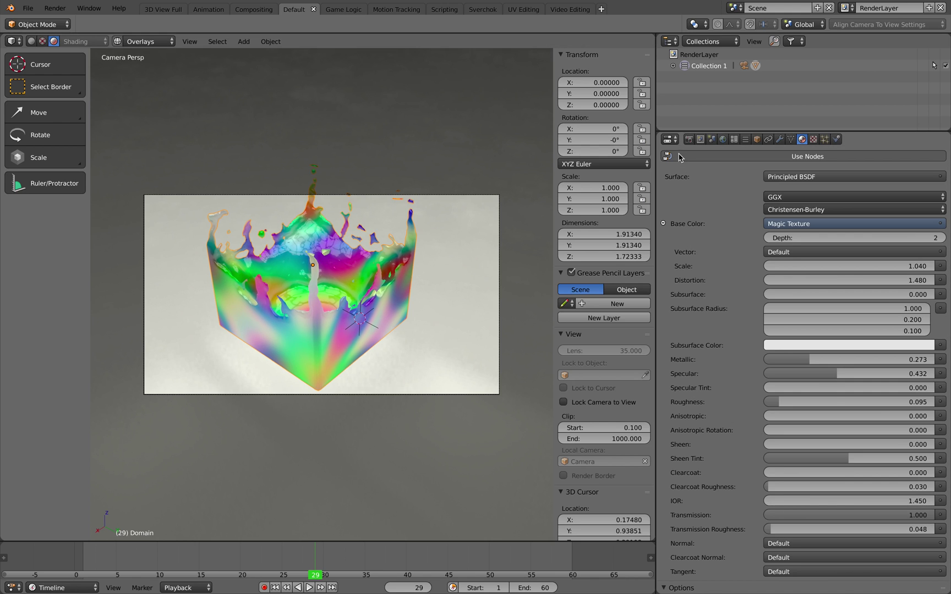
# Step: Render the full 60-frame animation with the new material to /tmp/ and watch the frames as they render
pyautogui.click(689, 139)
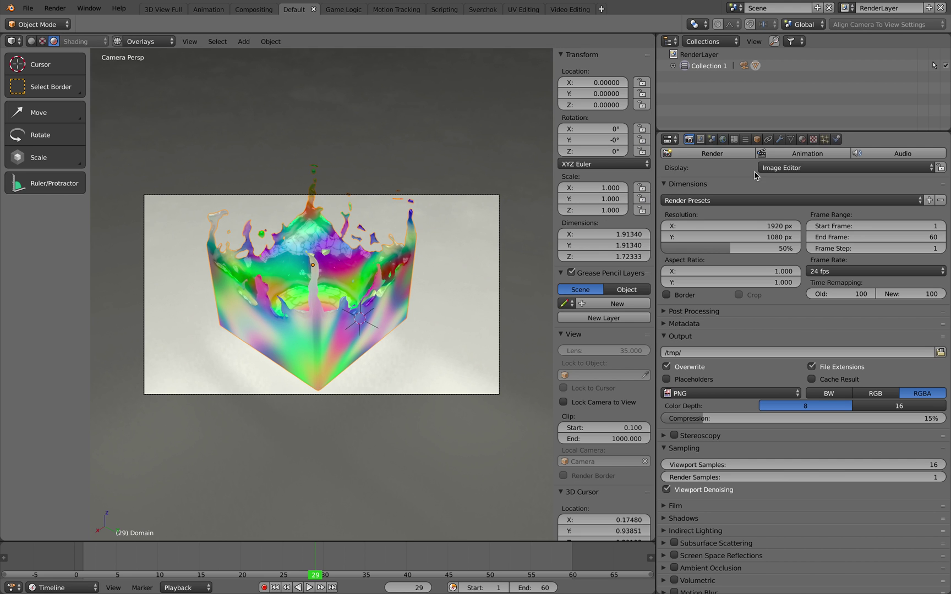
pyautogui.click(806, 154)
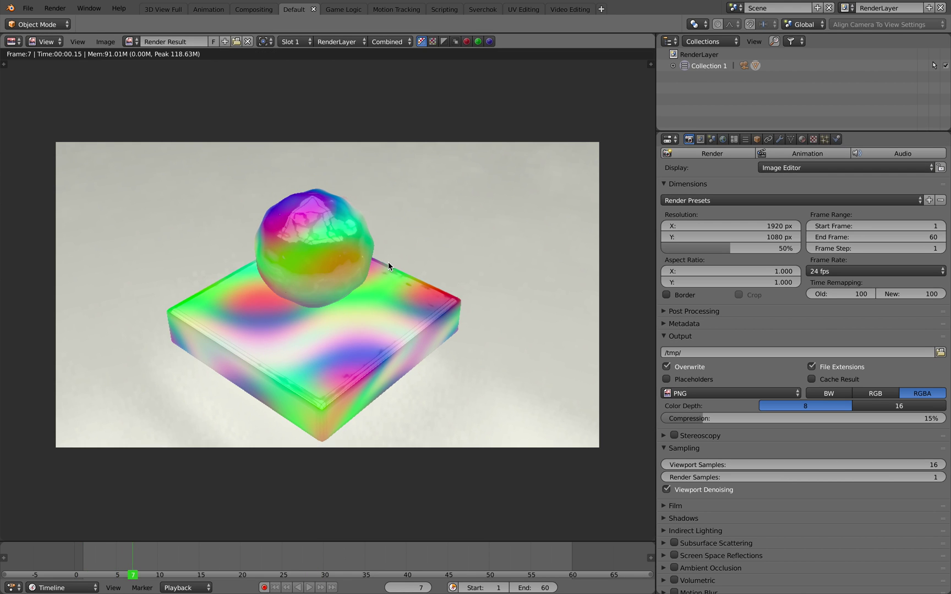
pyautogui.scroll(1, 388, 265)
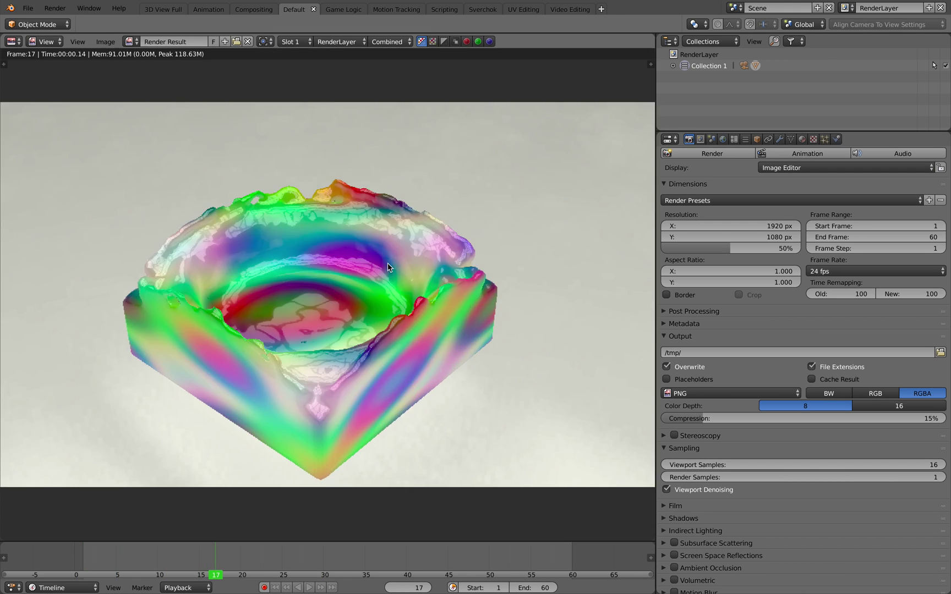
pyautogui.scroll(-2, 388, 267)
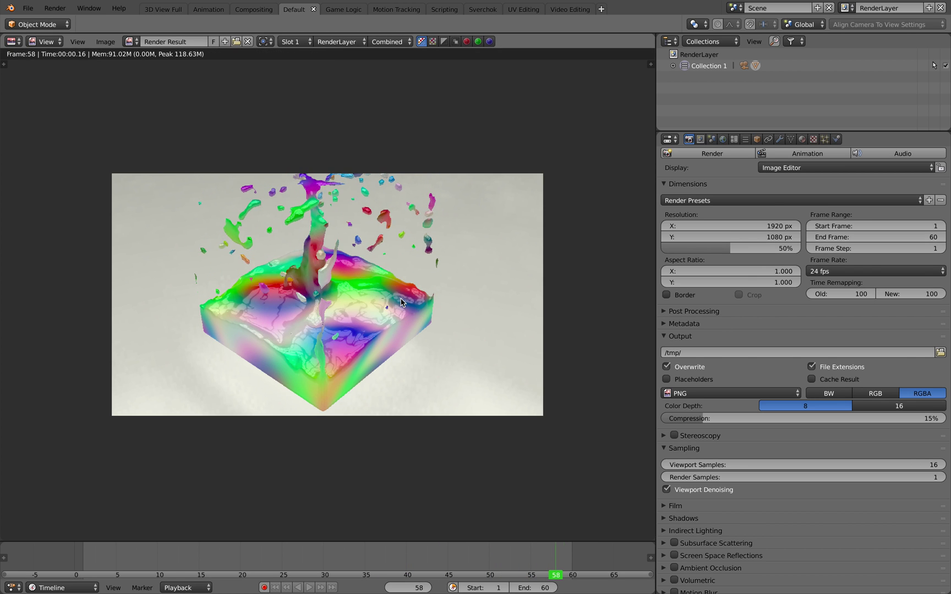
# Step: Try to re-enter #frame as the Frame driver expression in the domain's Mesh Sequence Cache modifier
pyautogui.click(780, 140)
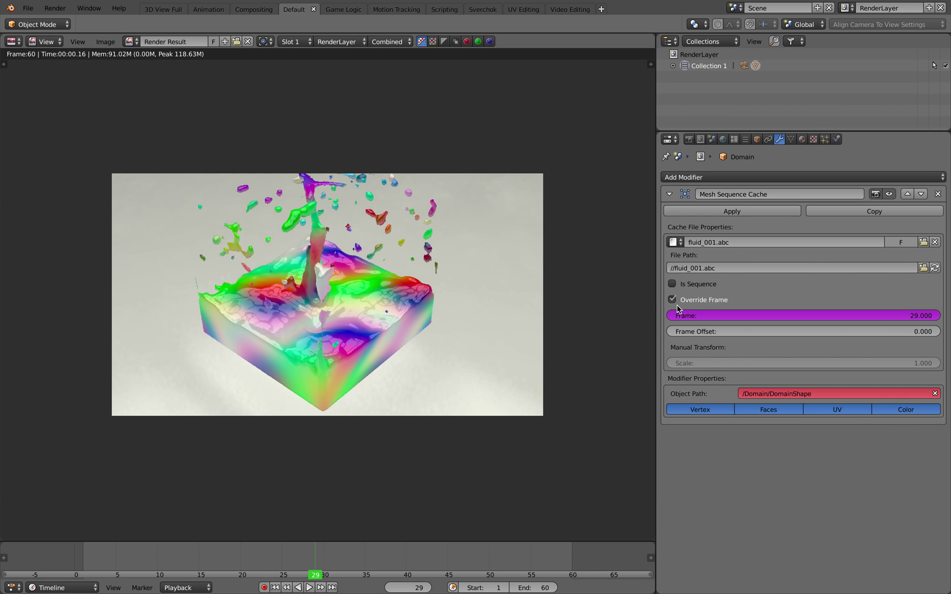
pyautogui.click(720, 312)
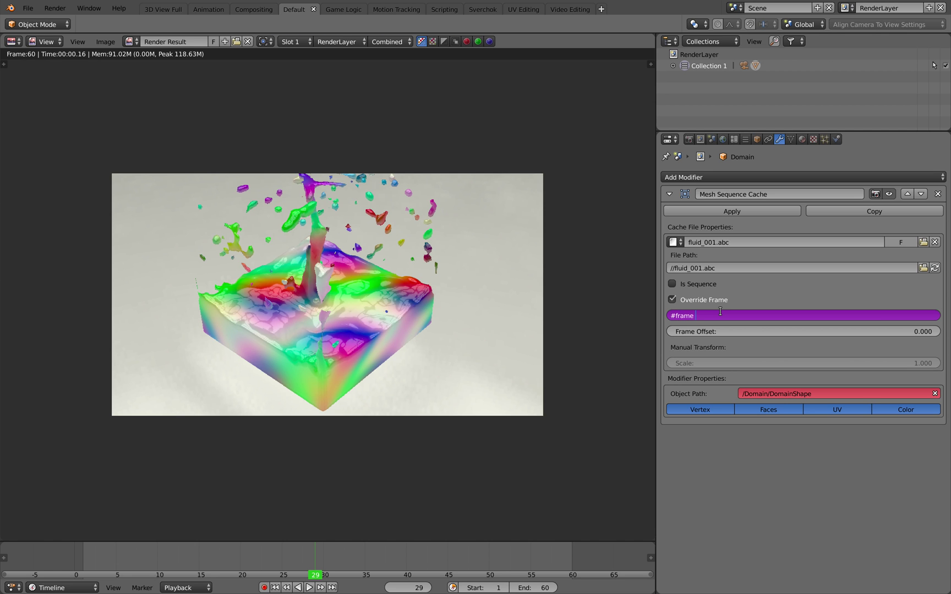
pyautogui.write('#frame')
pyautogui.press('Return')
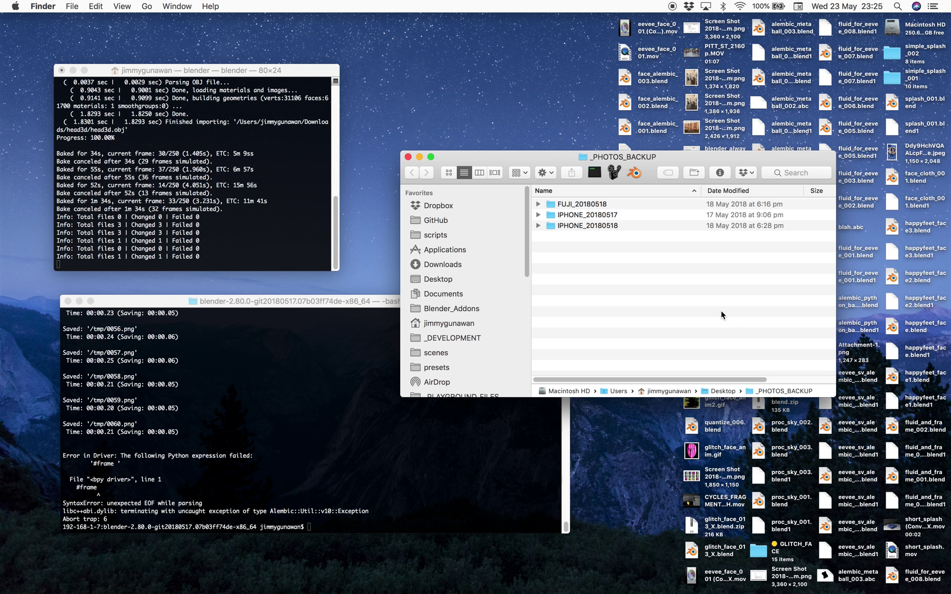
# Step: Bring the terminal window forward, reposition it and dismiss the problem report for Blender
pyautogui.click(339, 380)
pyautogui.moveTo(394, 307); pyautogui.dragTo(388, 314)
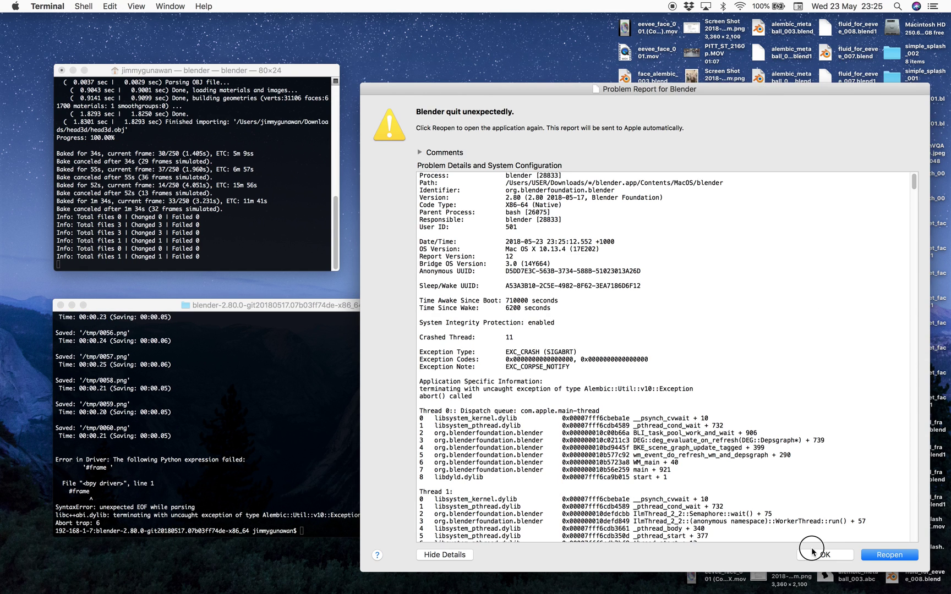
pyautogui.click(818, 556)
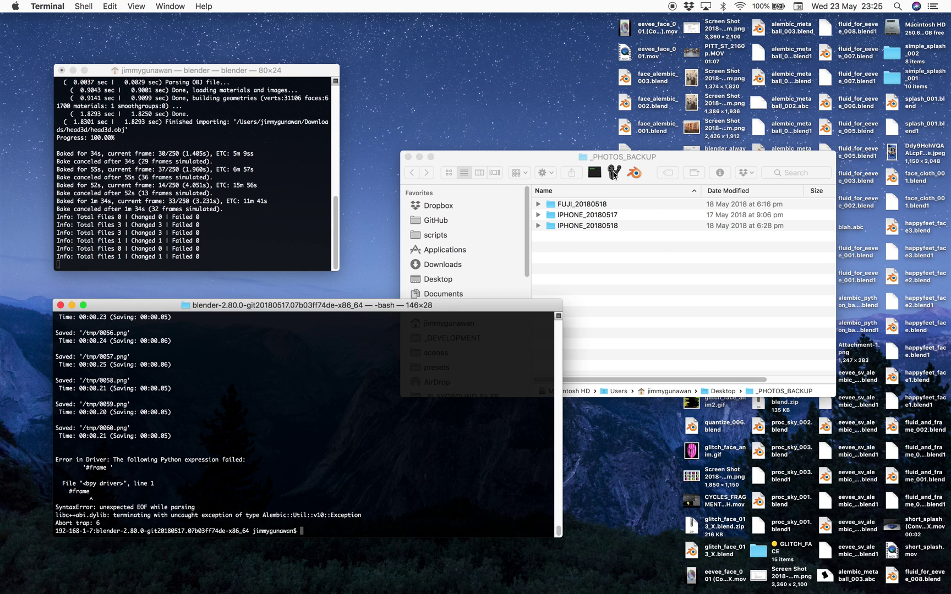
# Step: Launch djv_view from the Finder window, then enlarge and reposition its player window
pyautogui.moveTo(618, 158); pyautogui.dragTo(621, 150)
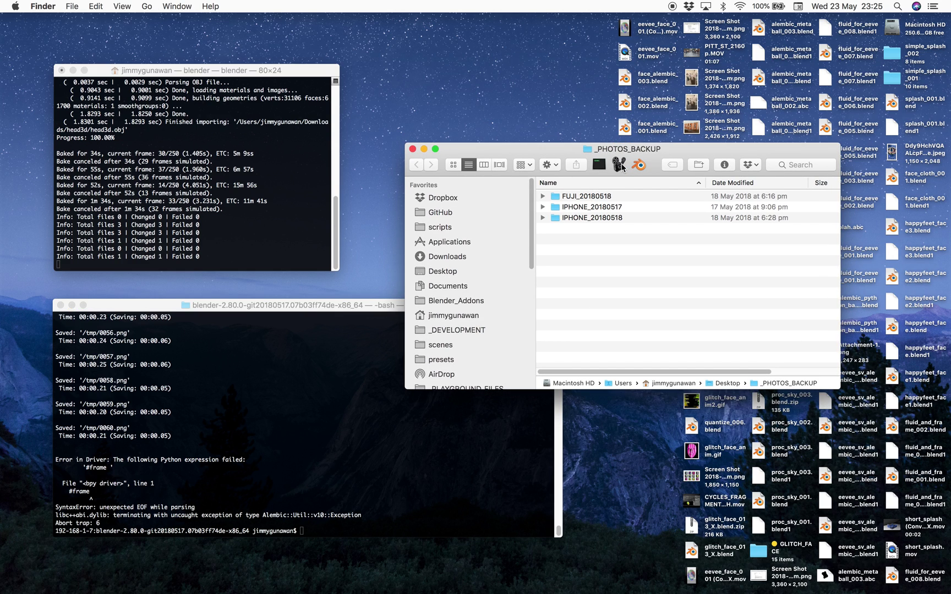
pyautogui.click(619, 165)
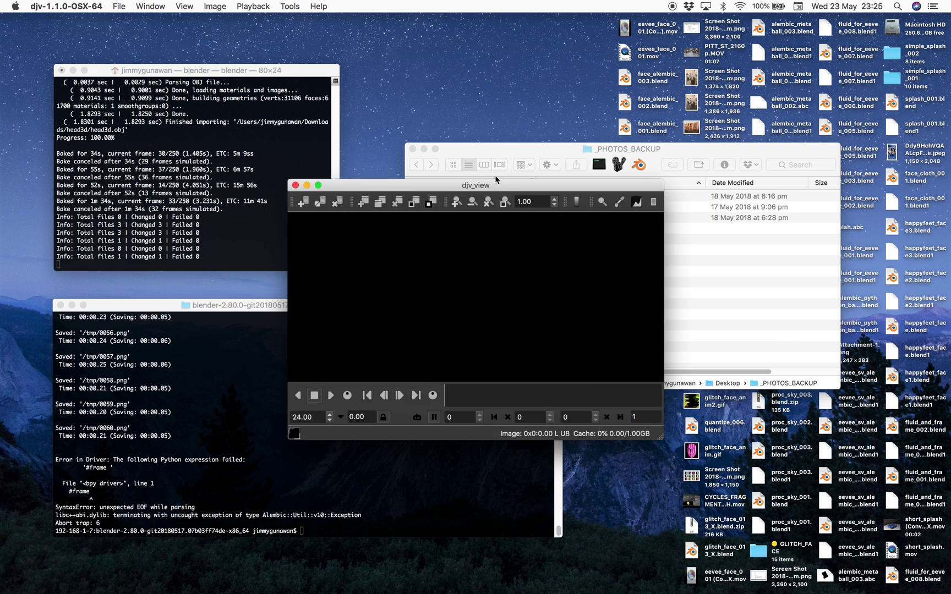
pyautogui.moveTo(497, 180); pyautogui.dragTo(410, 130)
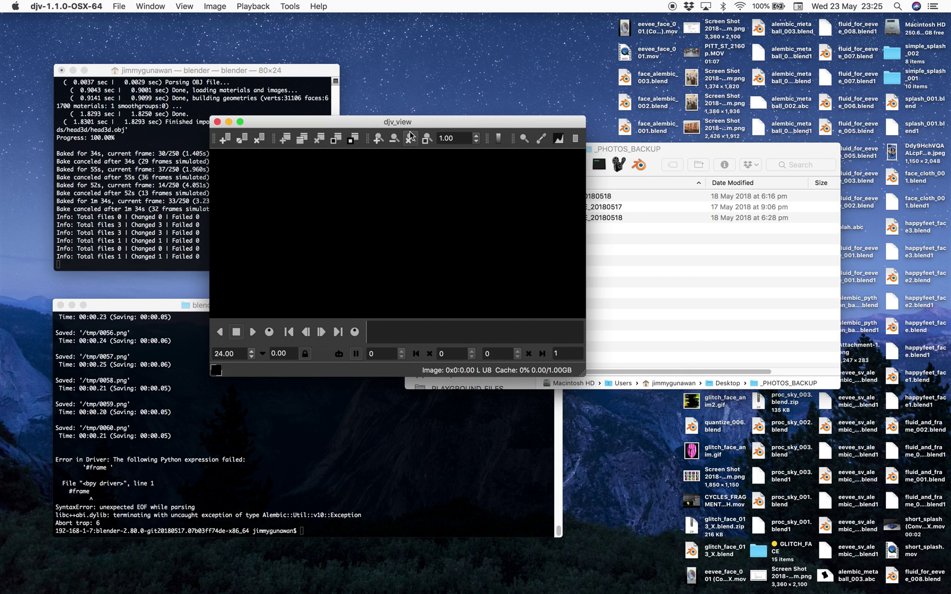
pyautogui.moveTo(584, 370); pyautogui.dragTo(675, 548)
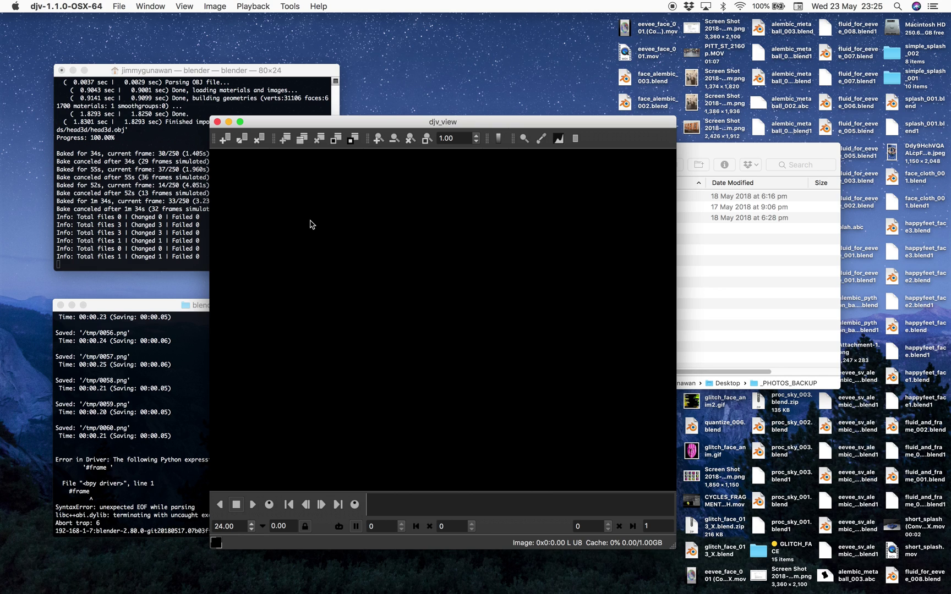
pyautogui.moveTo(317, 127); pyautogui.dragTo(315, 83)
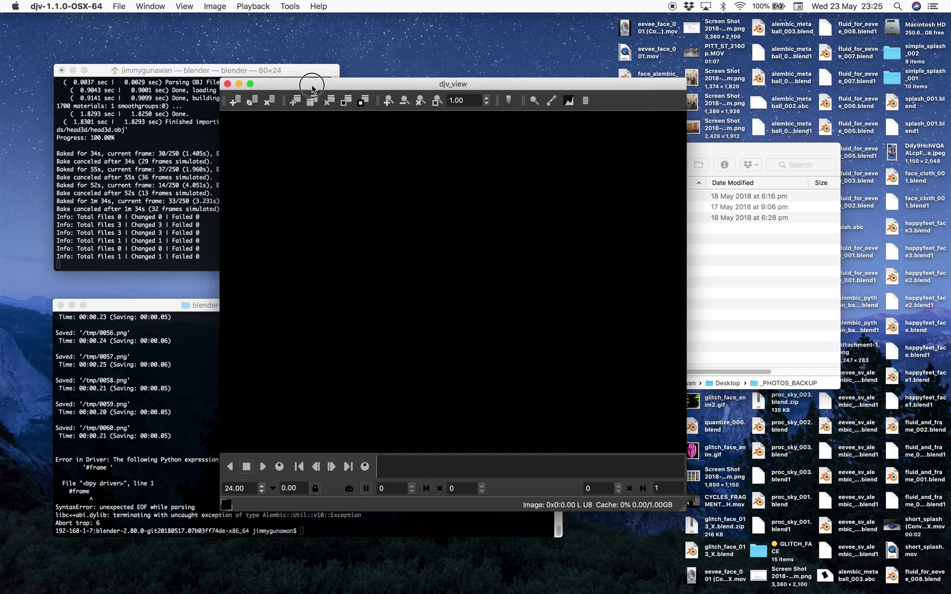
# Step: Open the rendered image sequence 0001-0100.png from the /tmp folder and scrub through its frames in a larger player window
pyautogui.click(118, 6)
pyautogui.click(128, 24)
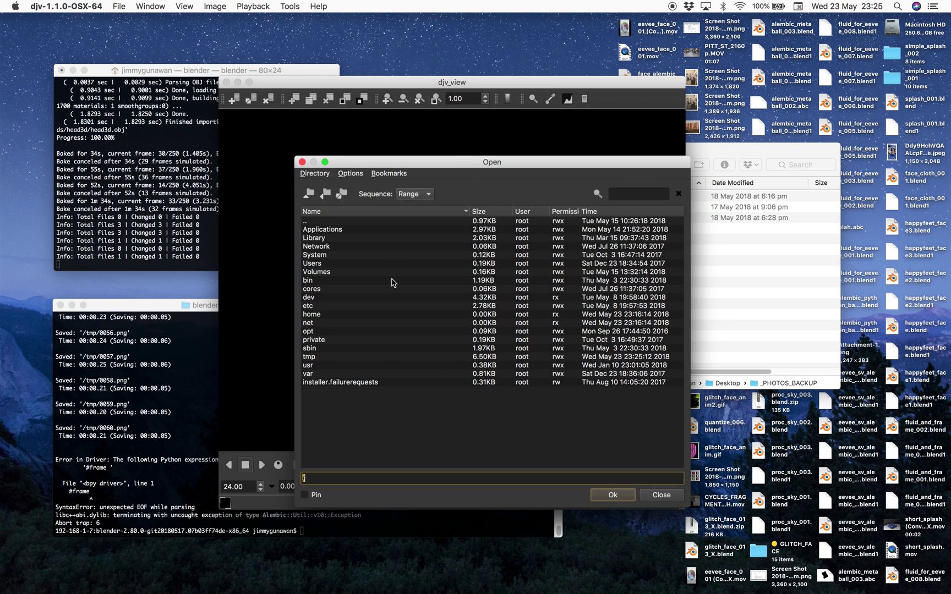
pyautogui.doubleClick(315, 361)
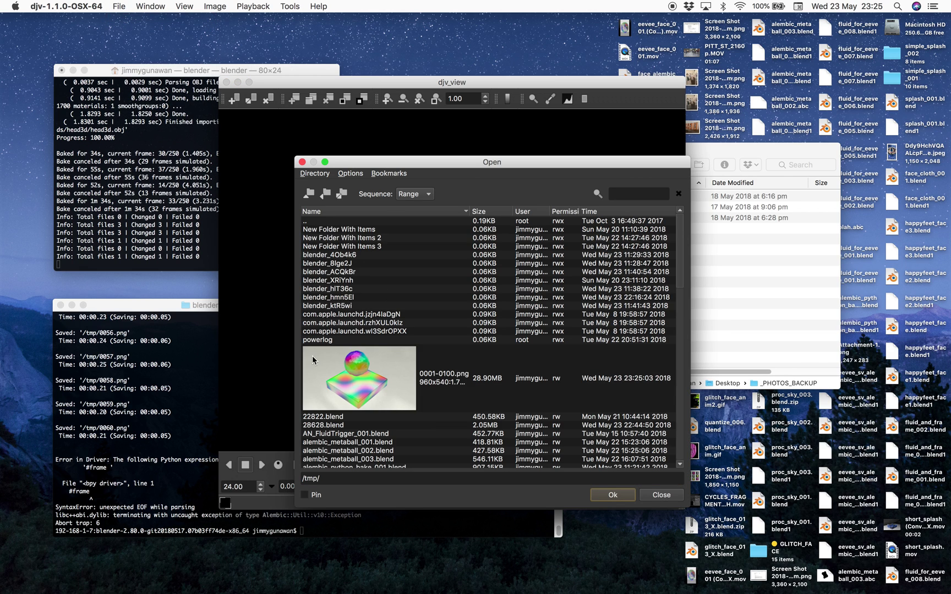
pyautogui.doubleClick(347, 362)
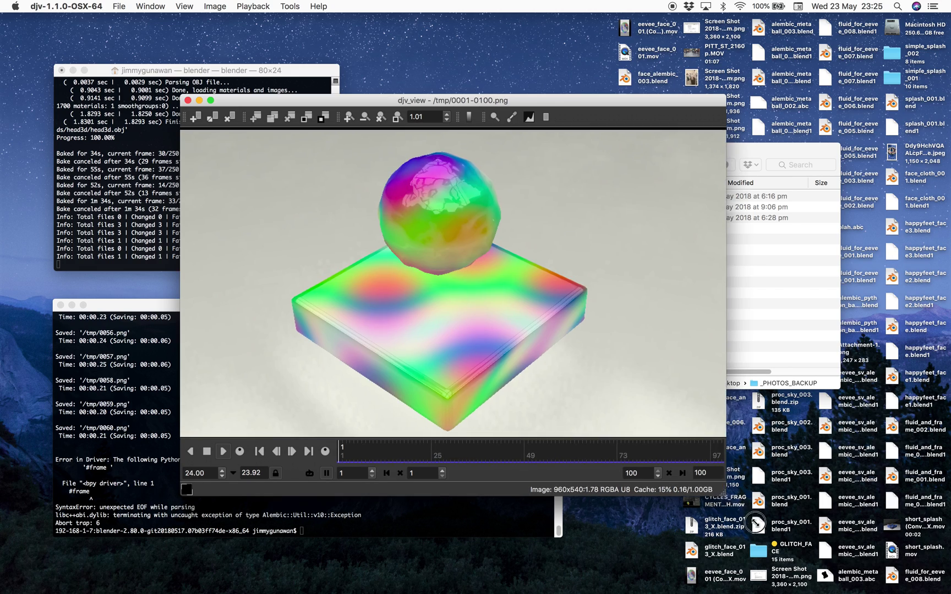
pyautogui.moveTo(756, 524); pyautogui.dragTo(773, 538)
pyautogui.moveTo(578, 492); pyautogui.dragTo(514, 472)
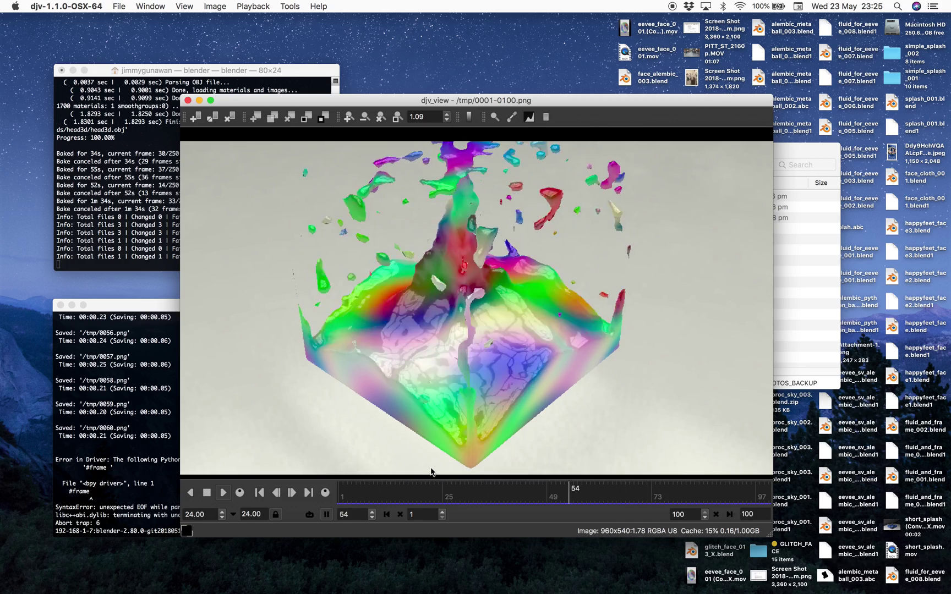